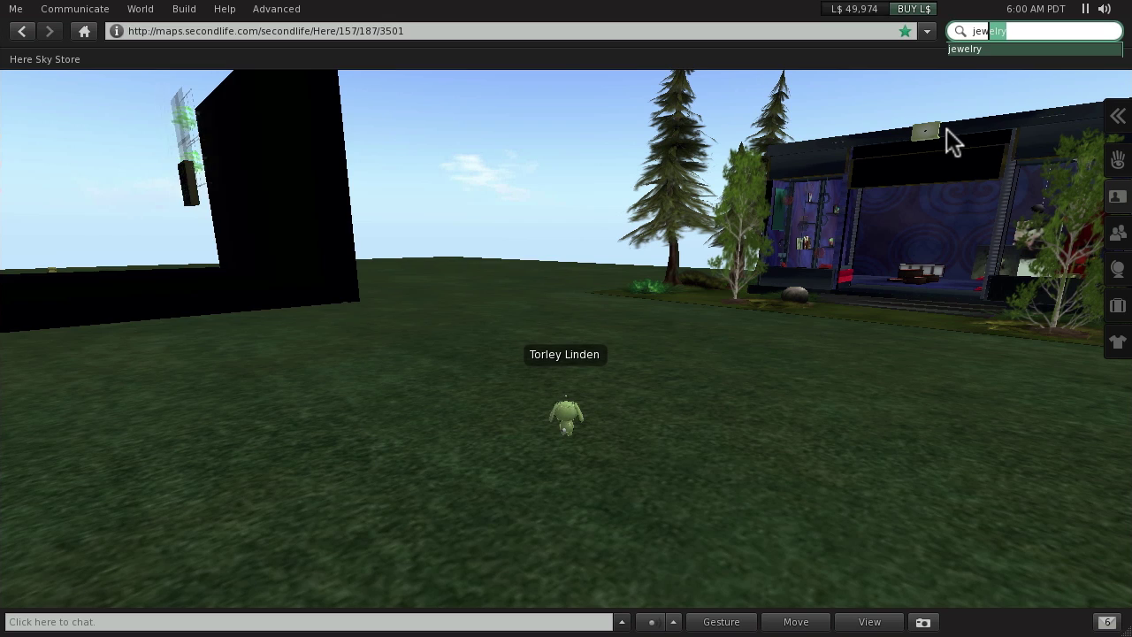
# Step: Search for "jewelry" in all results and again among the classifieds, and minimize the search window
pyautogui.press('Return')
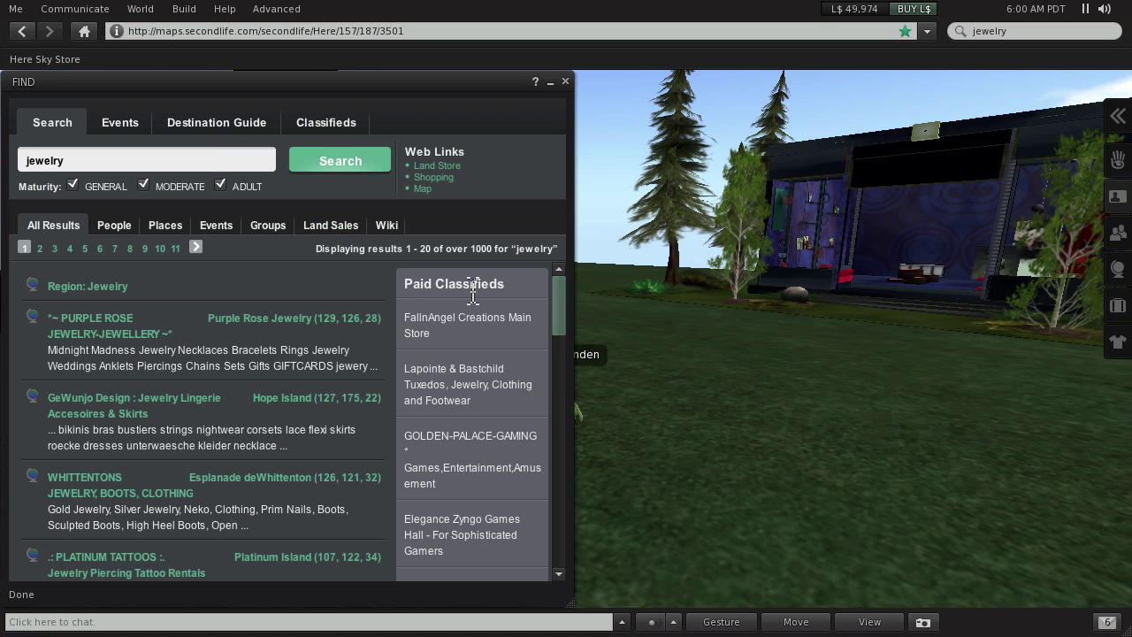
pyautogui.click(327, 125)
pyautogui.click(146, 159)
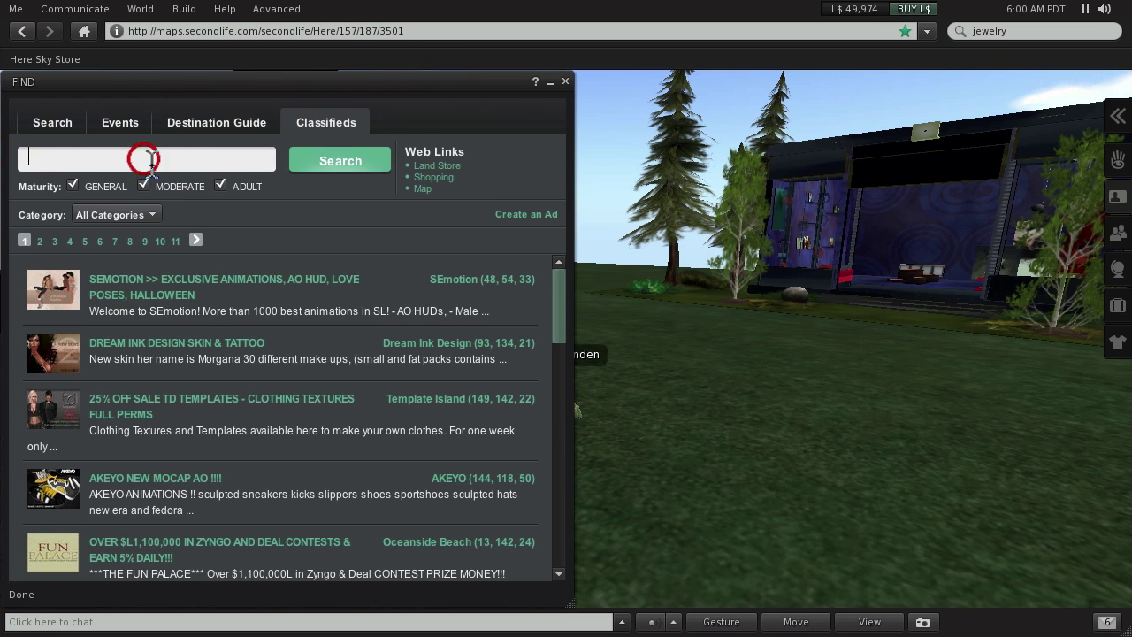
pyautogui.write('jewelry')
pyautogui.press('Return')
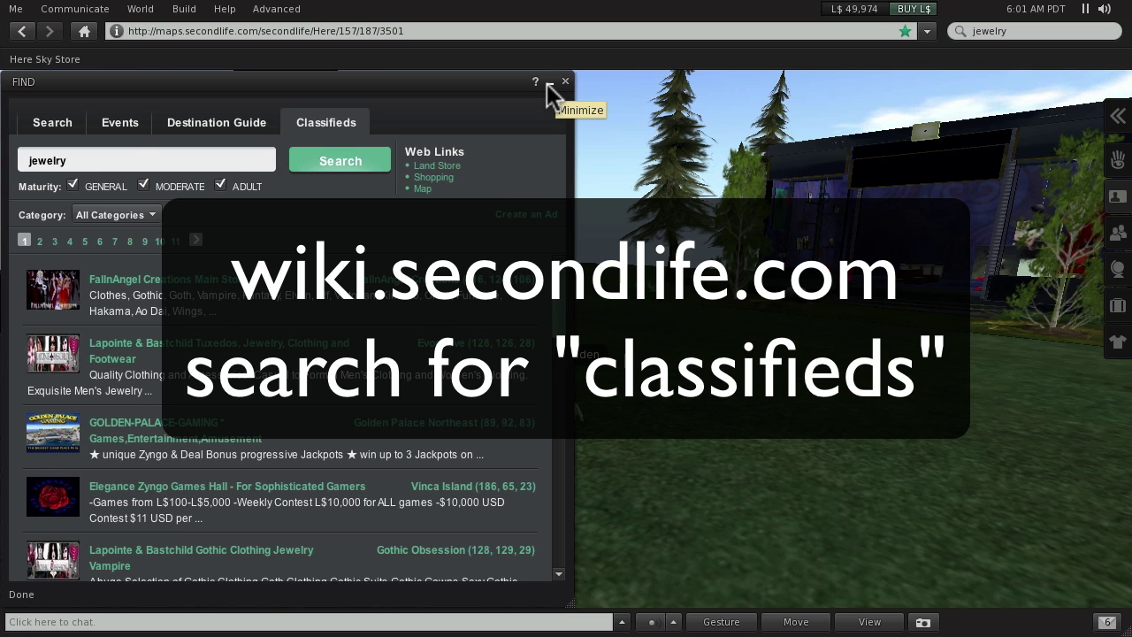
pyautogui.click(548, 84)
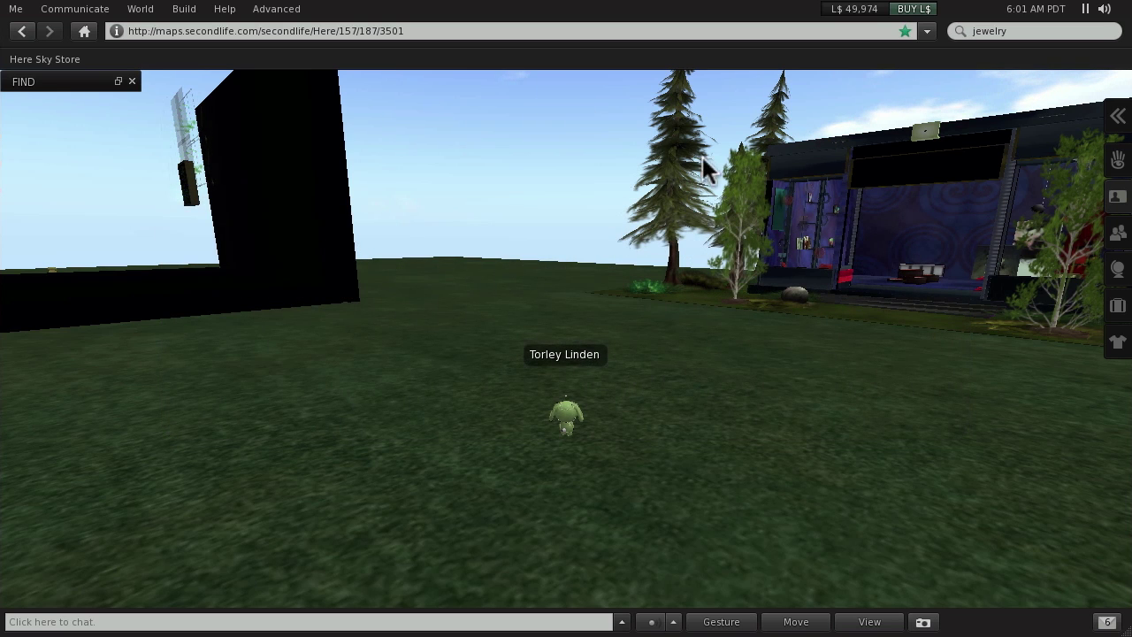
# Step: Open the classifieds listed in your own profile's picks and delete both existing ads
pyautogui.click(1116, 196)
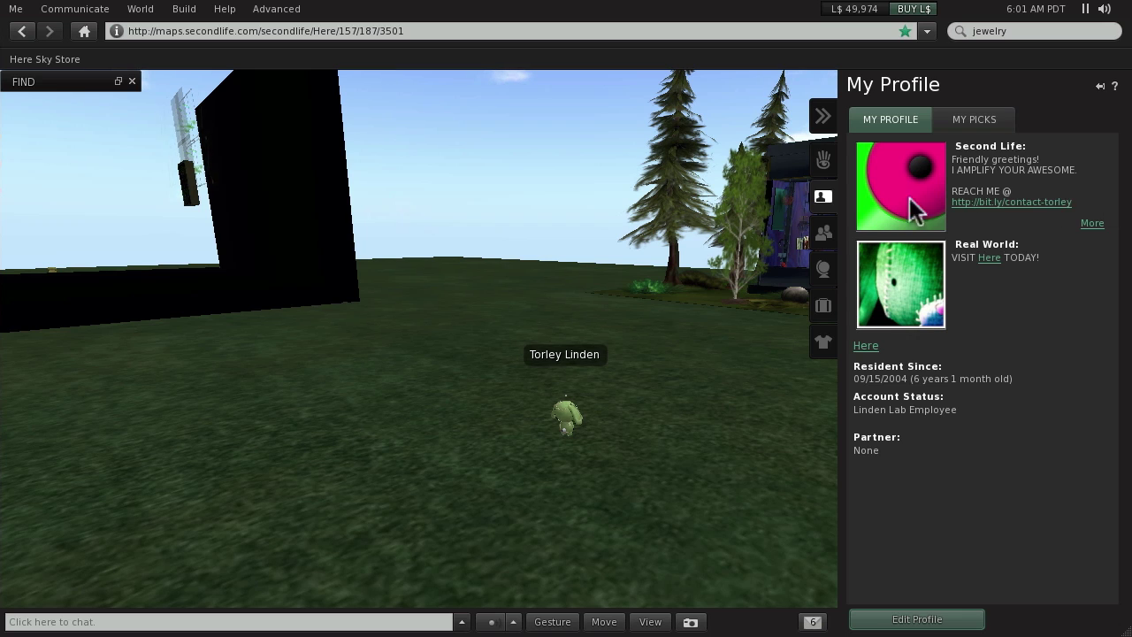
pyautogui.click(975, 121)
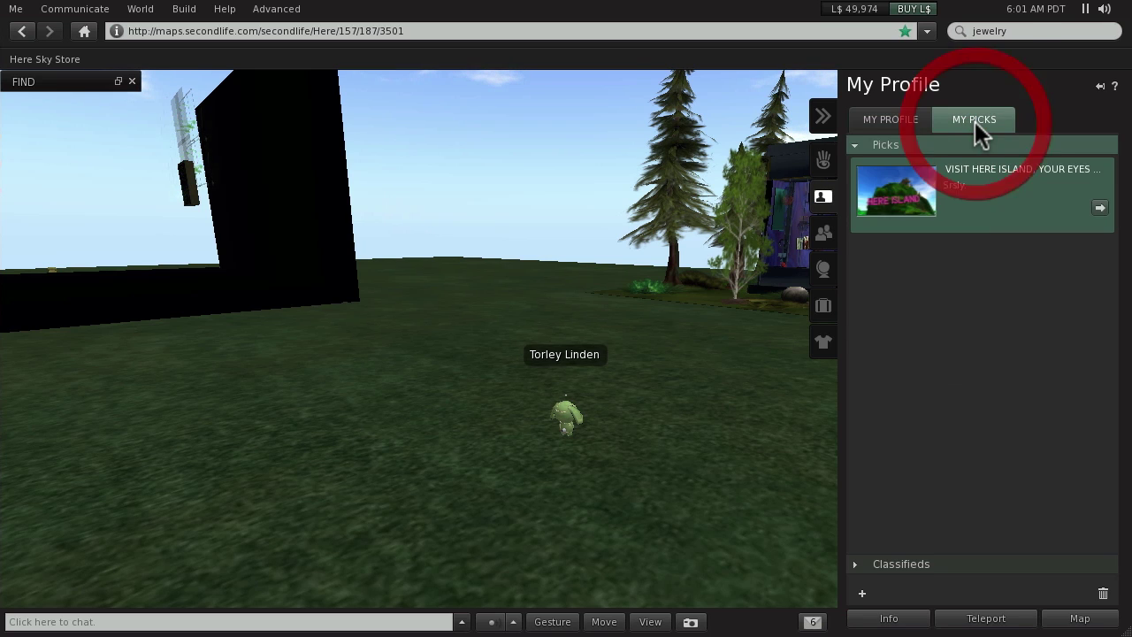
pyautogui.click(854, 566)
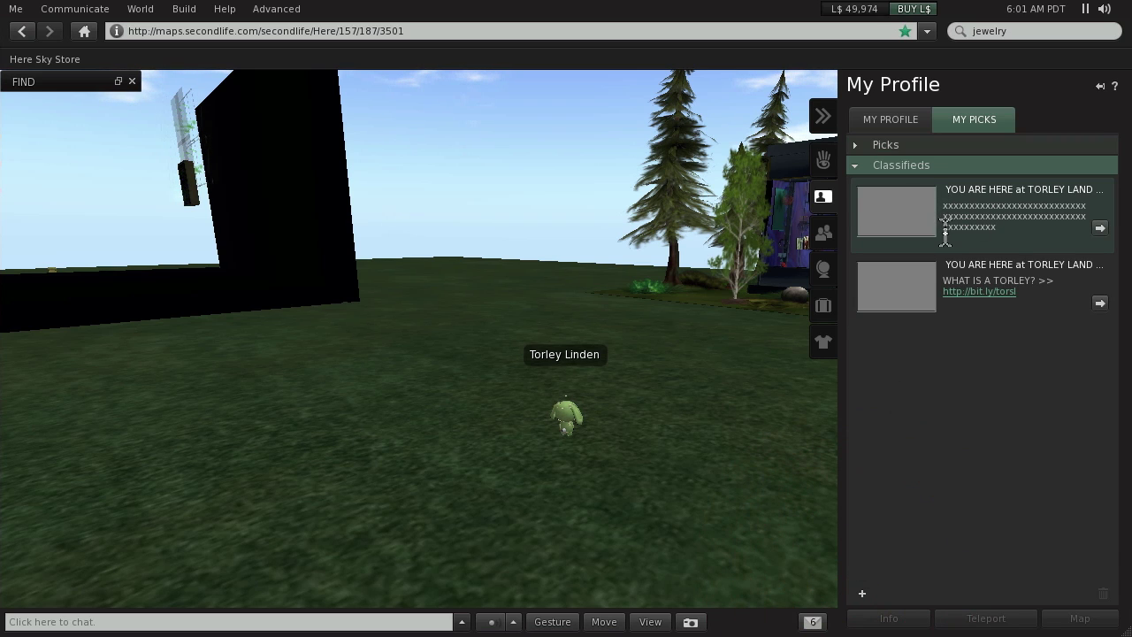
pyautogui.click(998, 237)
pyautogui.click(1103, 594)
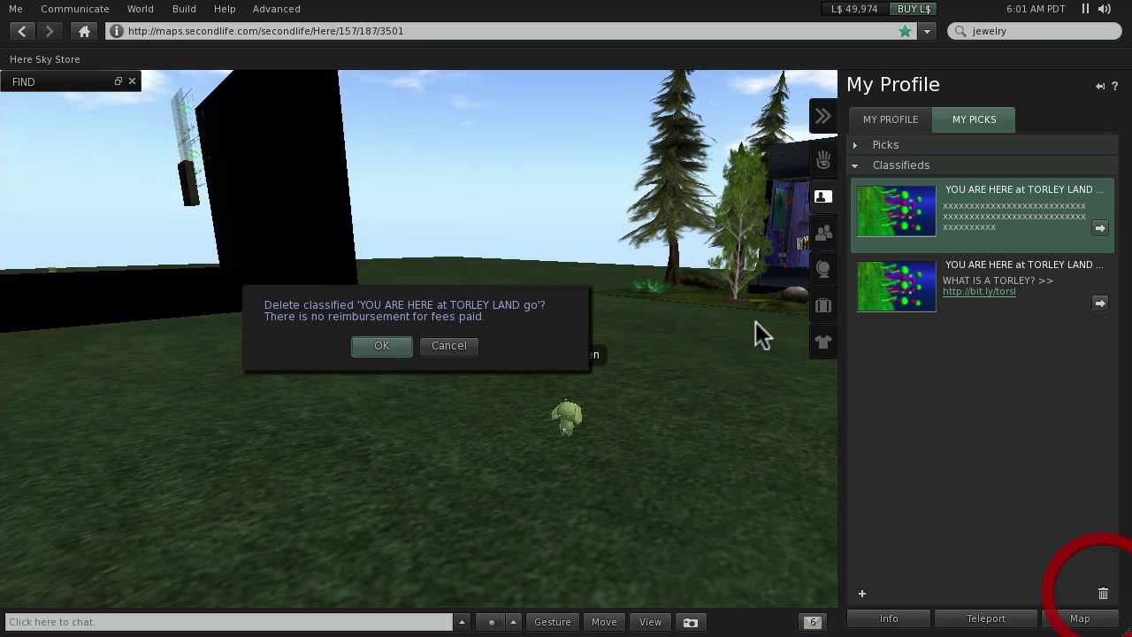
pyautogui.click(395, 345)
pyautogui.click(978, 199)
pyautogui.click(1102, 592)
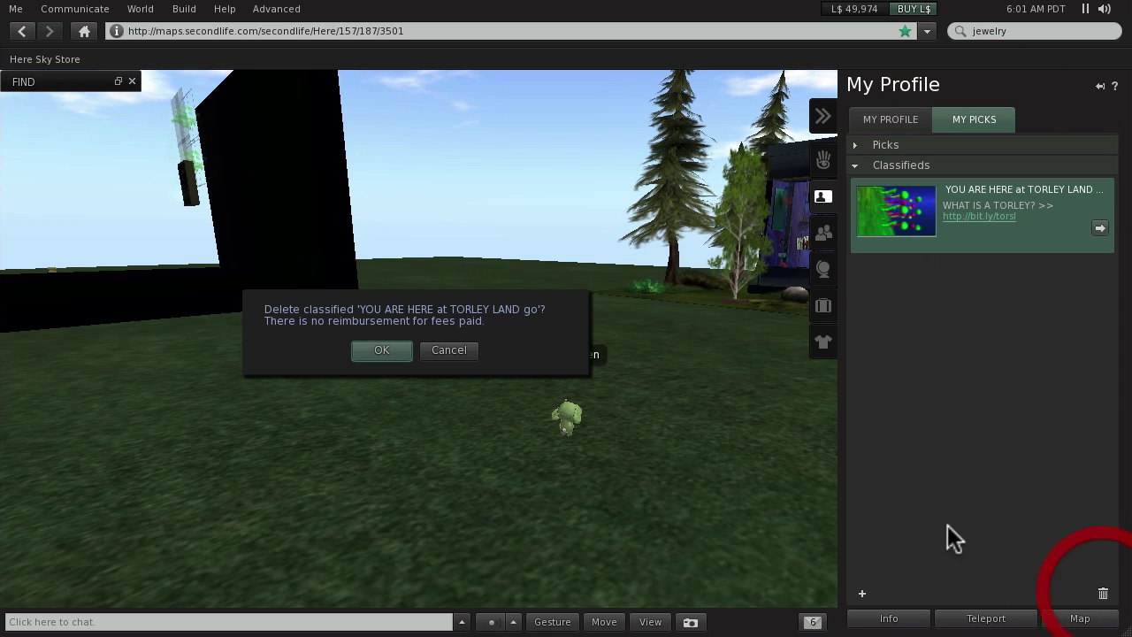
pyautogui.click(403, 349)
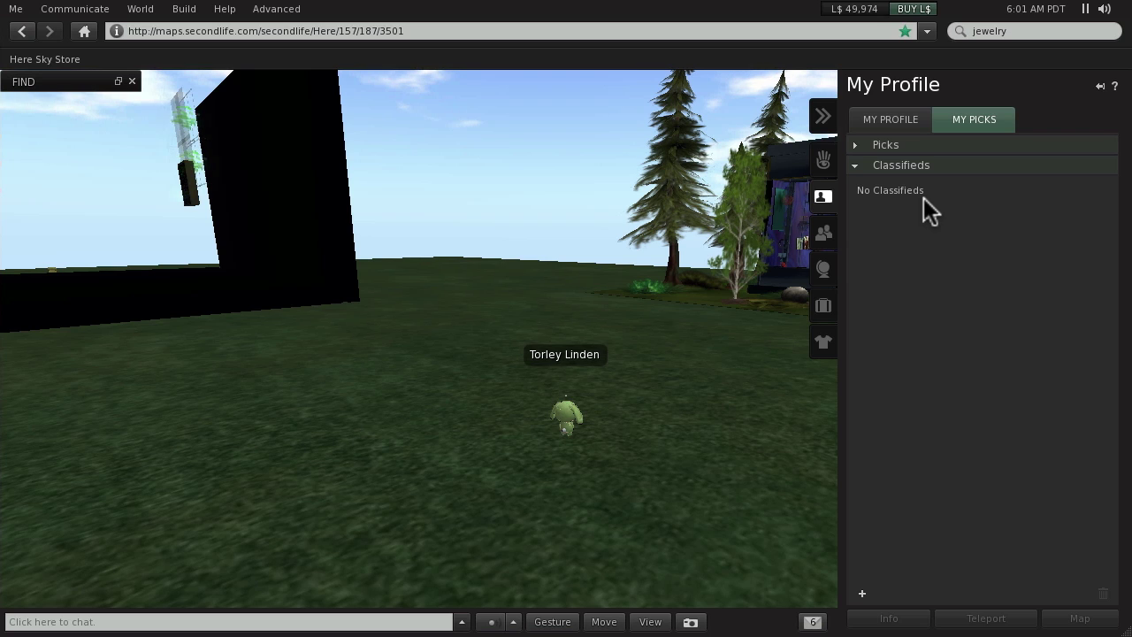
# Step: Start a new classified in your profile and review its editing form down to the auto-renew option
pyautogui.click(863, 594)
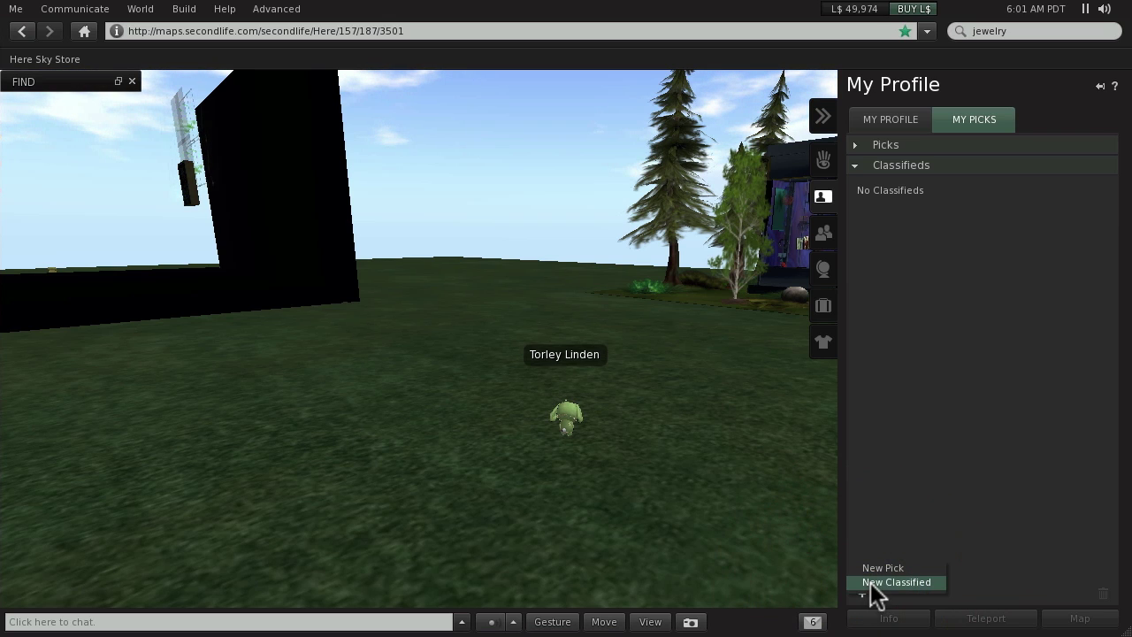
pyautogui.click(911, 582)
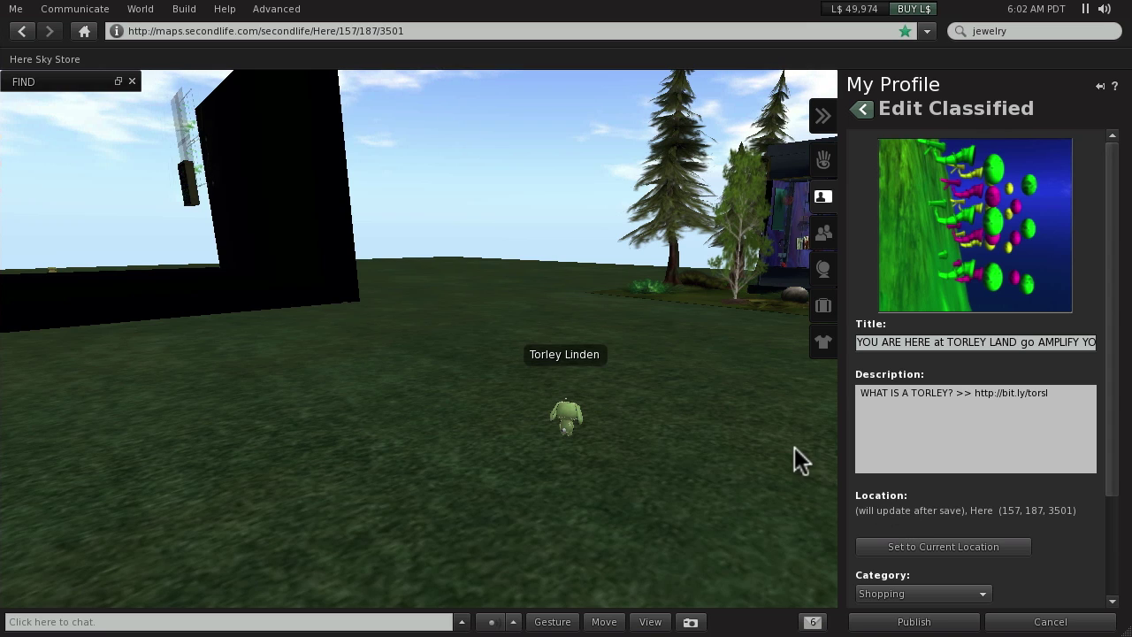
pyautogui.scroll(-3, 1009, 467)
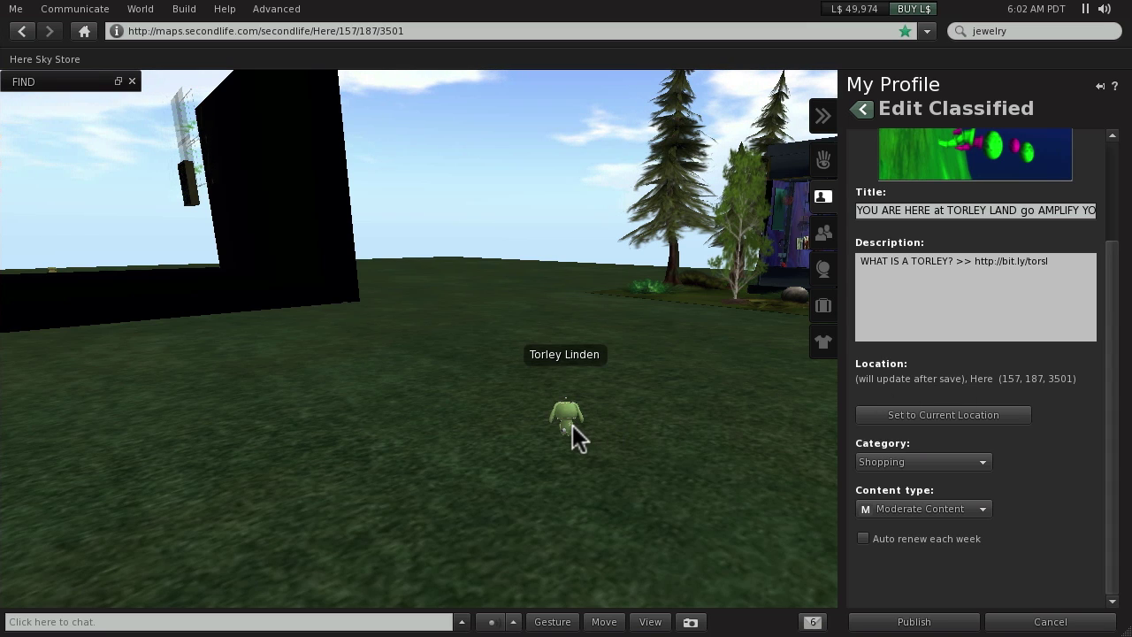
pyautogui.moveTo(570, 425)
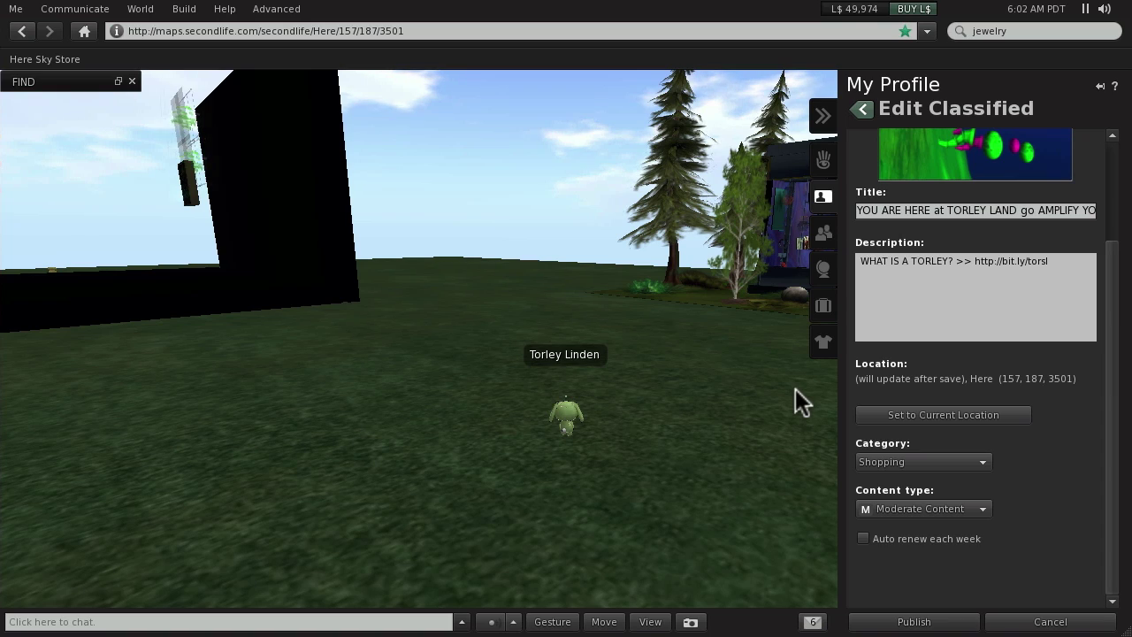
# Step: Move the avatar to the store entrance and set the classified's location to the current position
pyautogui.click(642, 408)
pyautogui.press('Right')
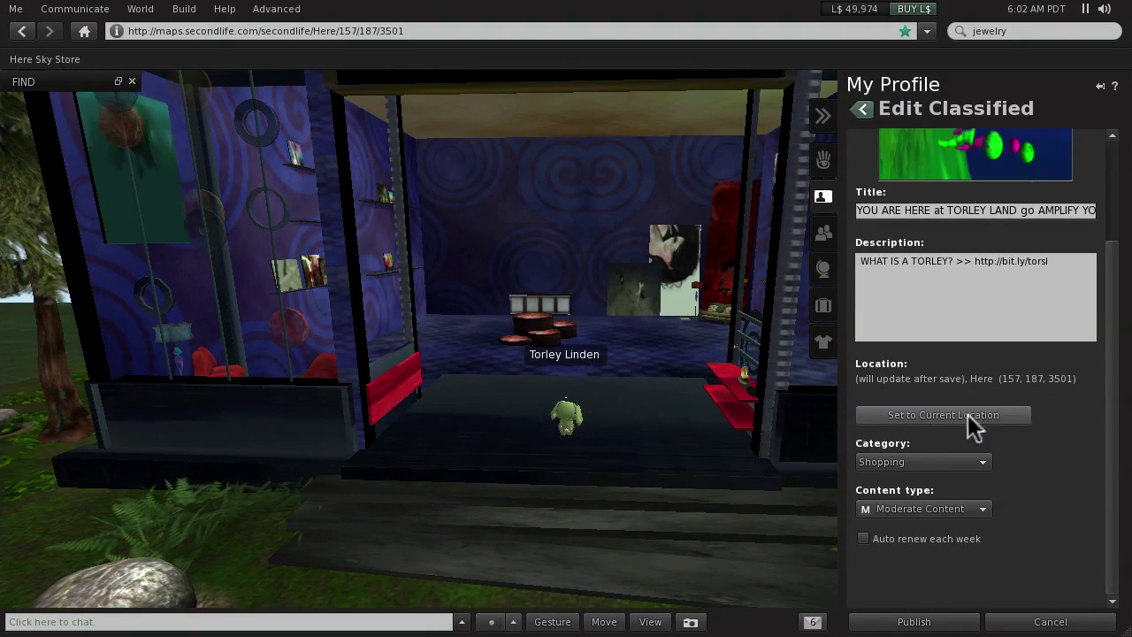
pyautogui.click(1010, 412)
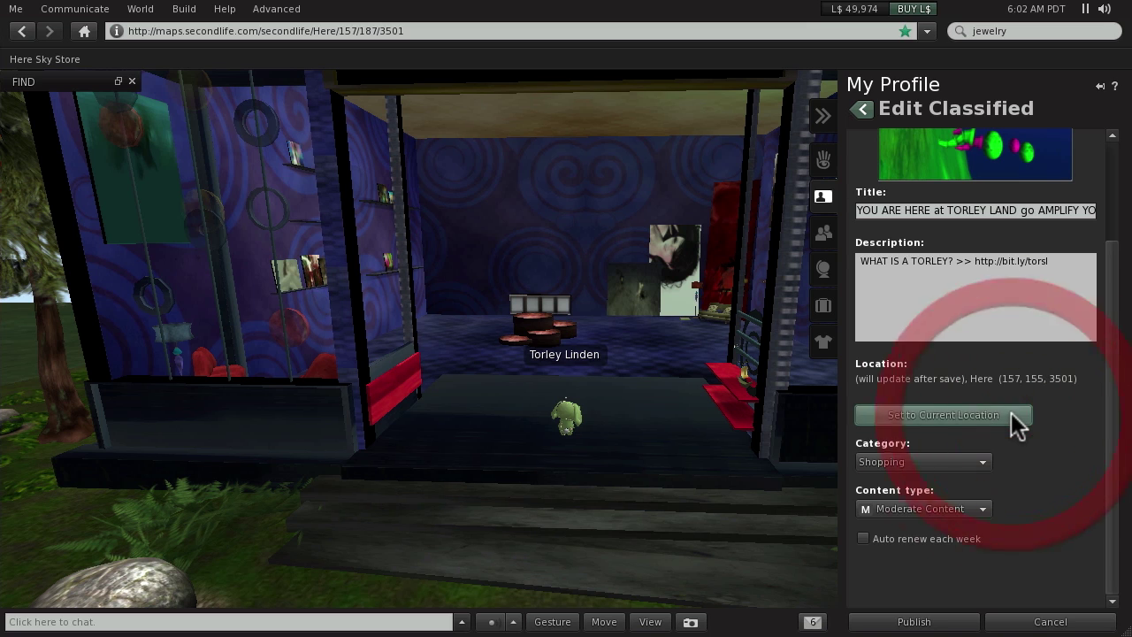
pyautogui.scroll(3, 1000, 465)
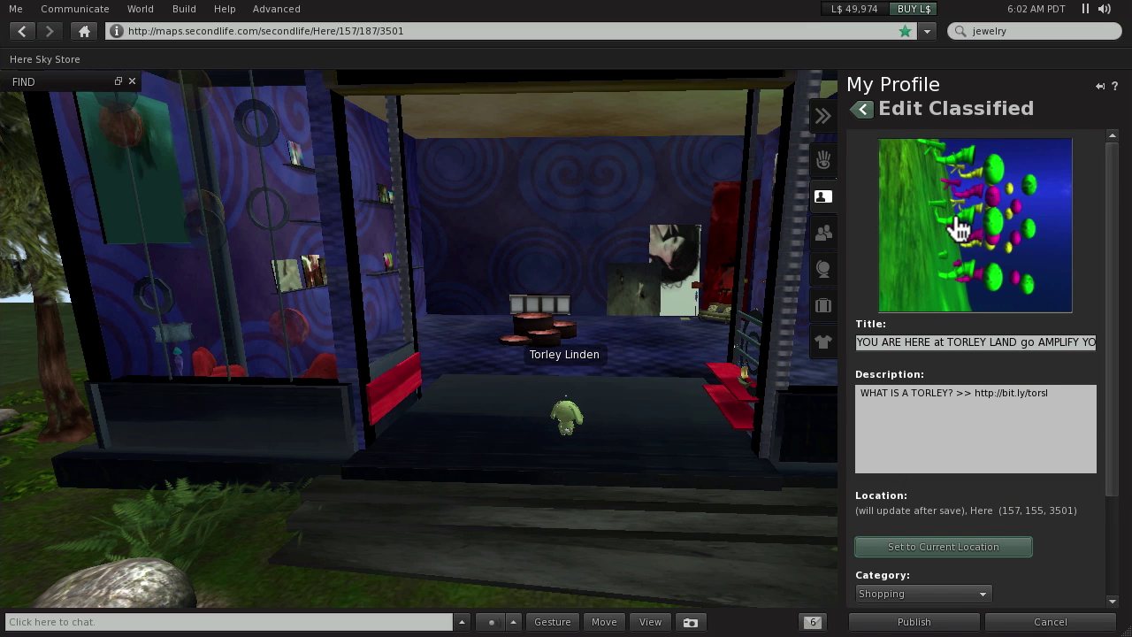
# Step: Open the About Land information for the current parcel and view its land options
pyautogui.click(144, 9)
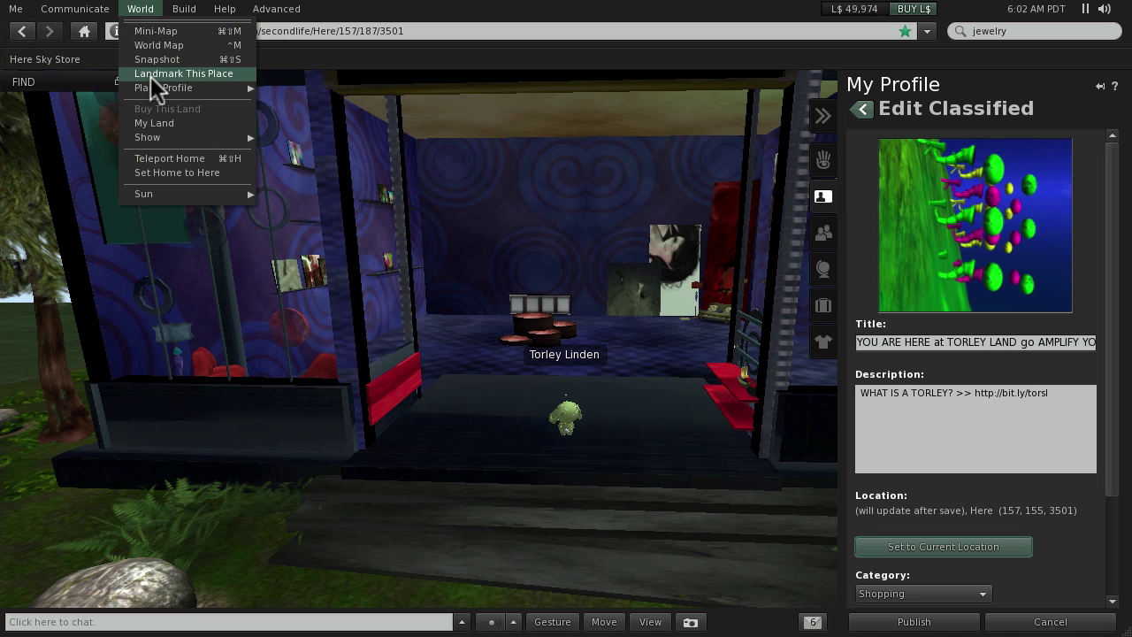
pyautogui.moveTo(151, 88)
pyautogui.click(339, 102)
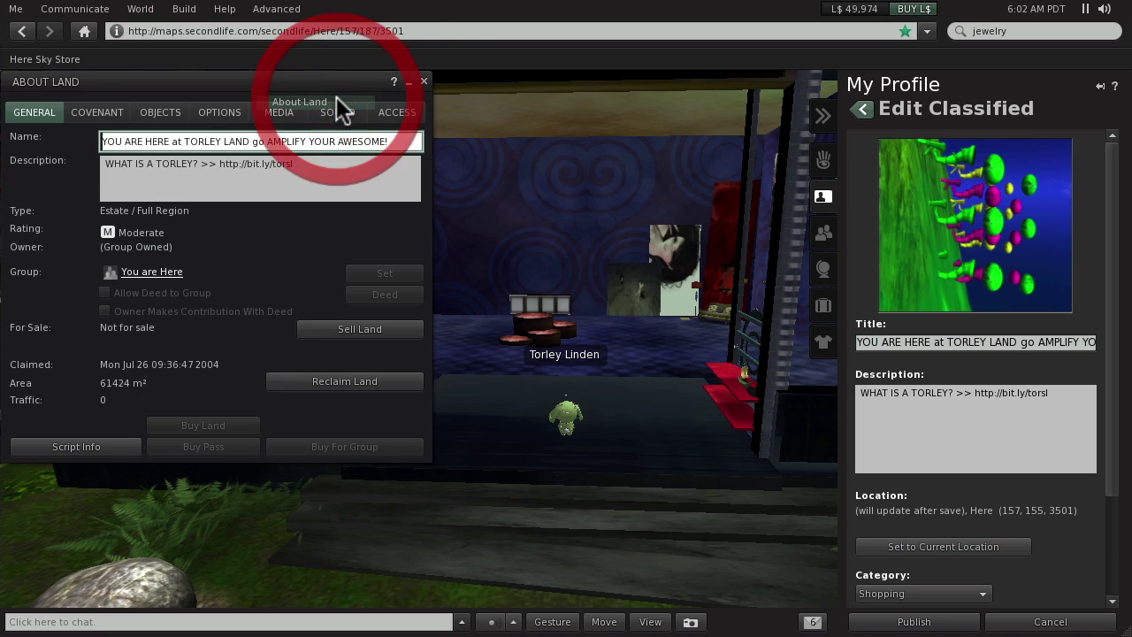
pyautogui.moveTo(287, 93); pyautogui.dragTo(398, 109)
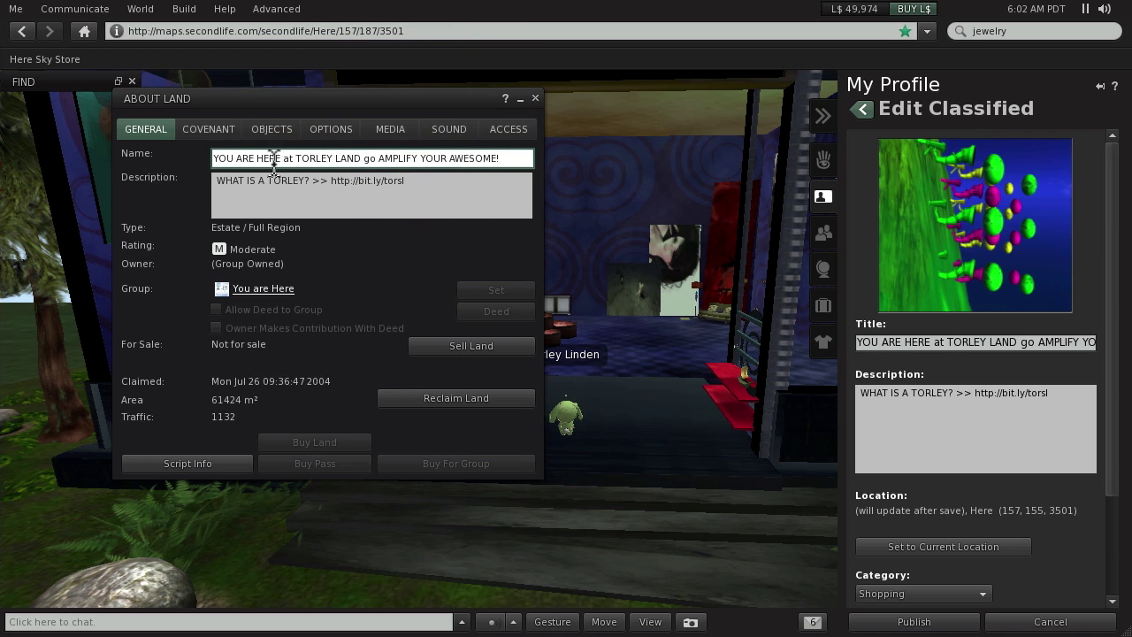
pyautogui.click(327, 133)
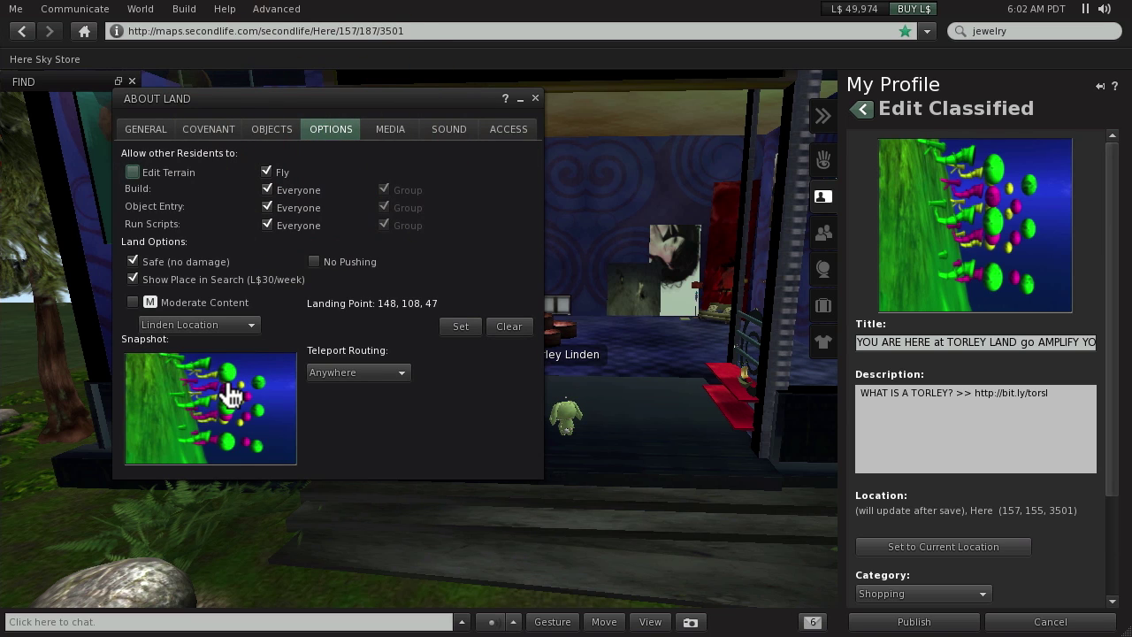
# Step: Switch the parcel's teleport routing to Landing Point, set it back to Anywhere, and close the land information
pyautogui.click(366, 374)
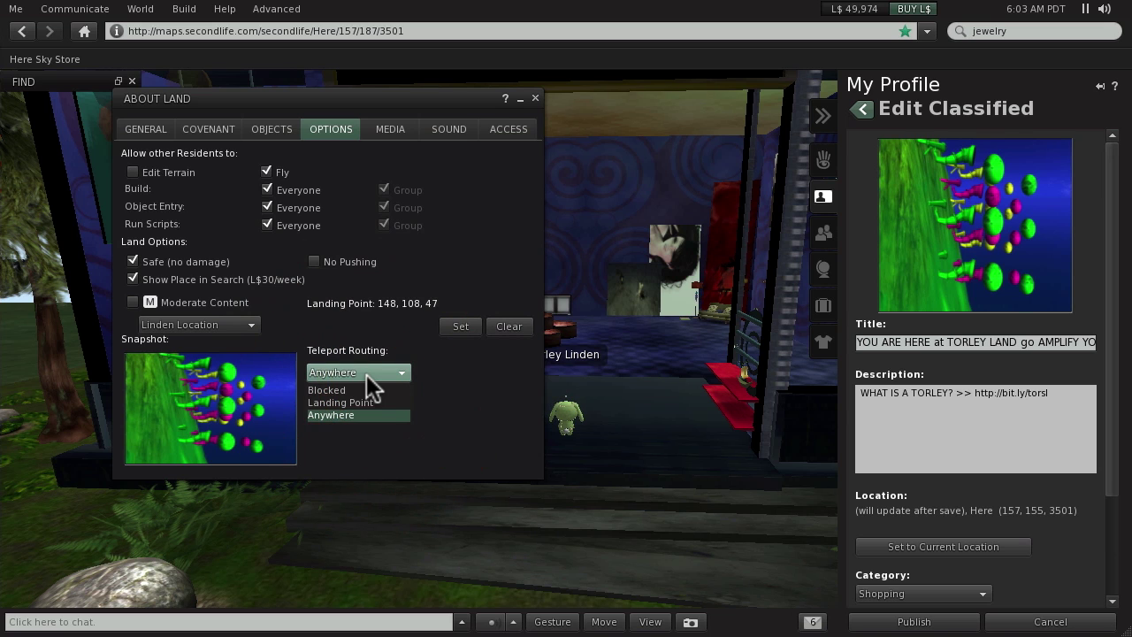
pyautogui.click(377, 403)
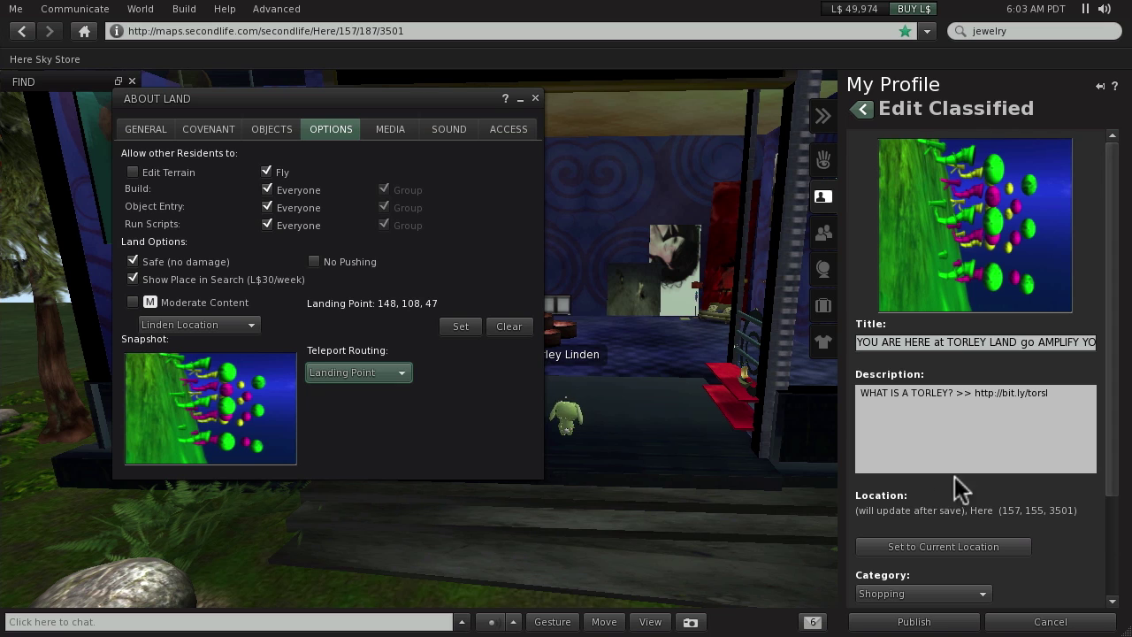
pyautogui.click(357, 371)
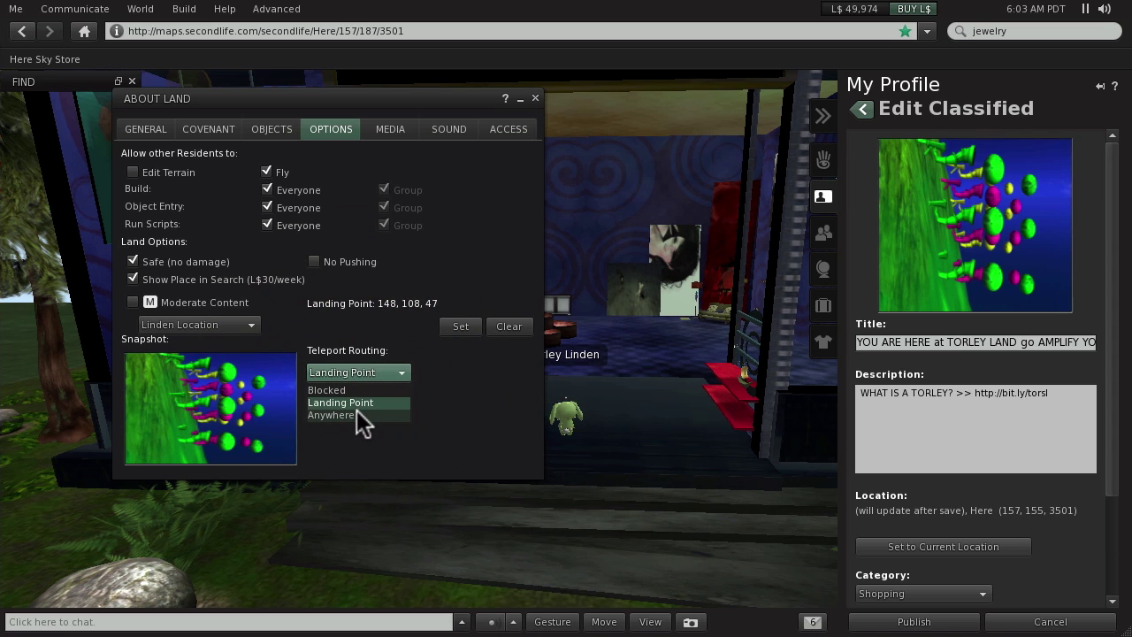
pyautogui.click(357, 413)
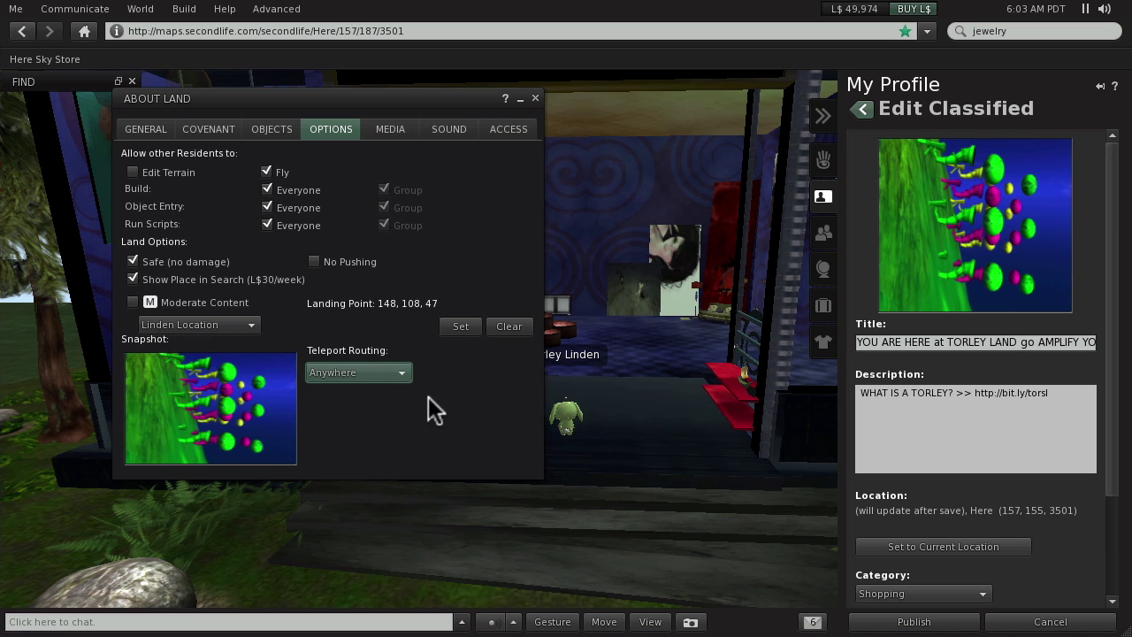
pyautogui.click(534, 99)
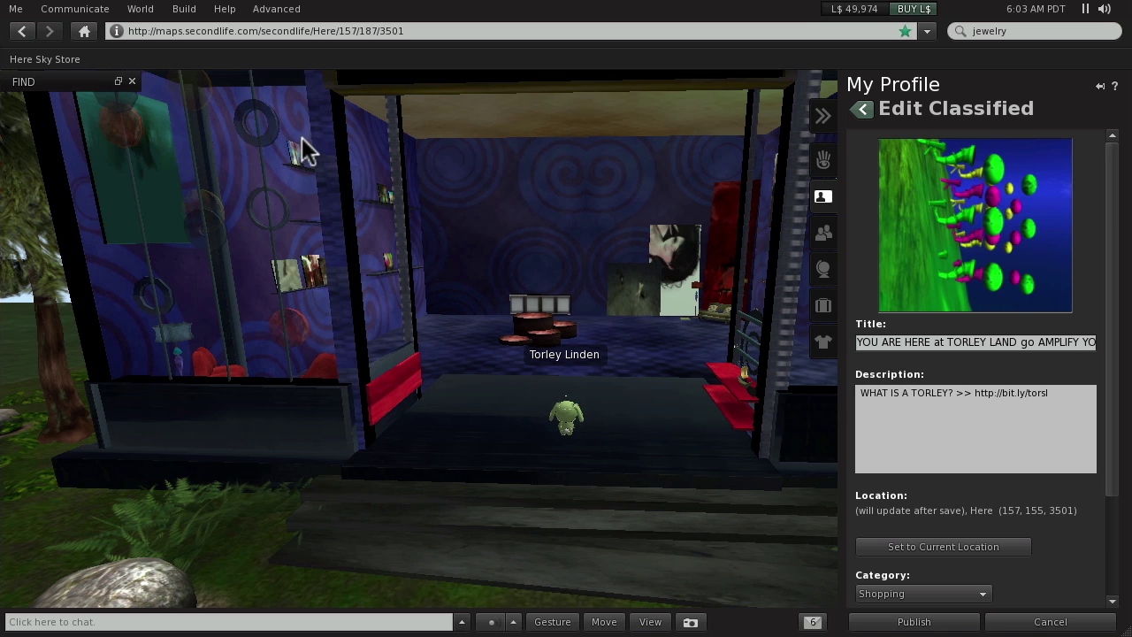
# Step: Set the classified's picture to the "Stump-Things On Sale fake ad" texture from the inventory and enlarge the texture picker
pyautogui.click(995, 263)
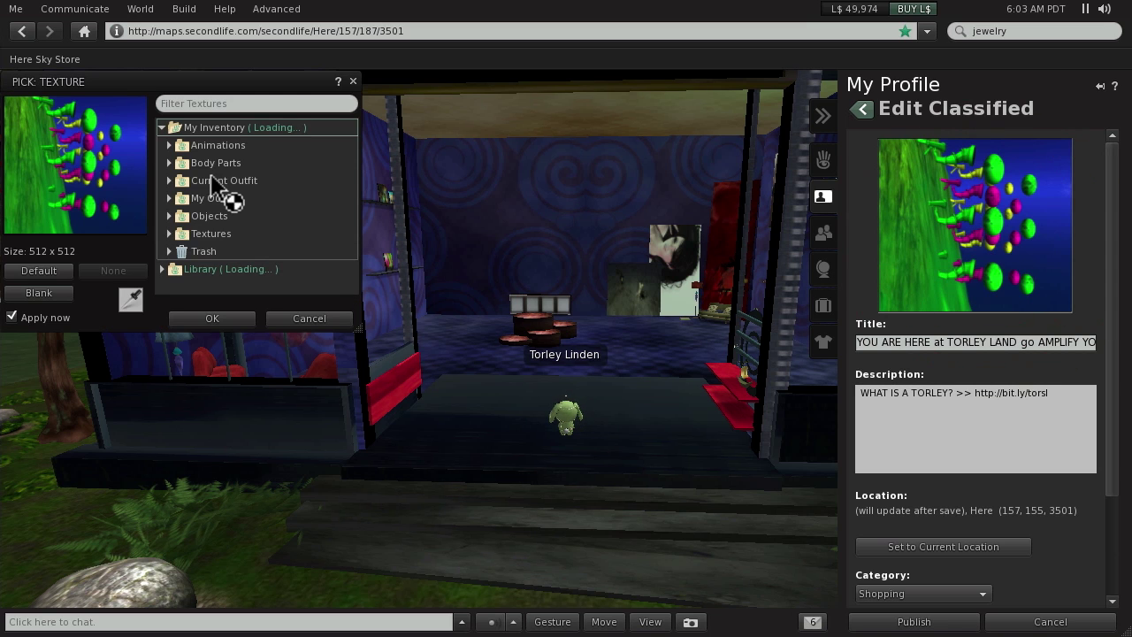
pyautogui.click(170, 235)
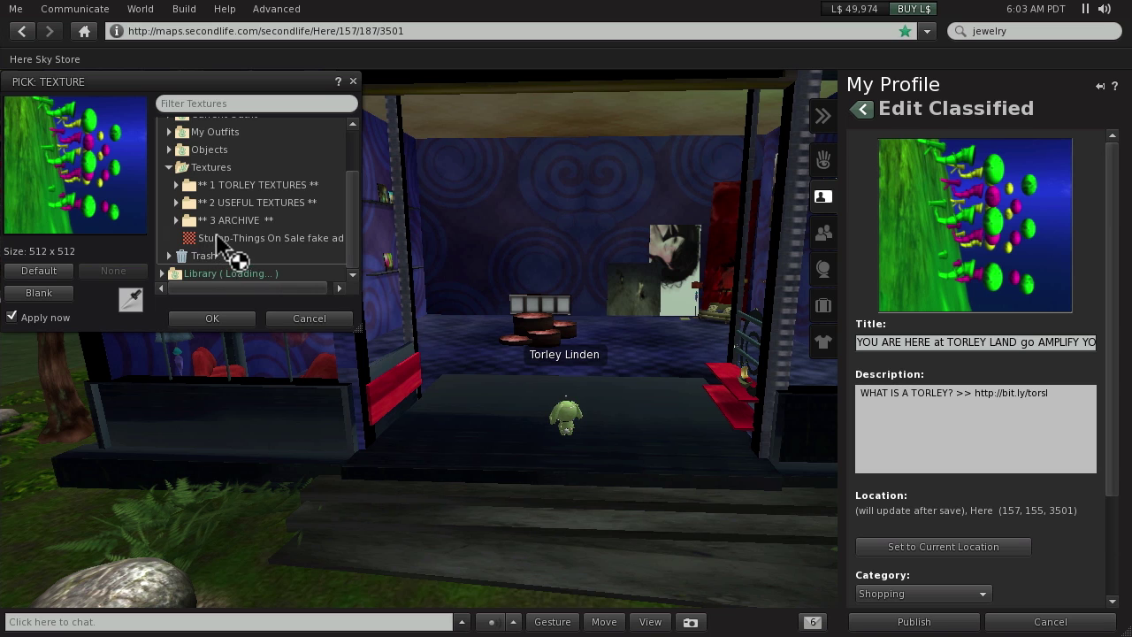
pyautogui.scroll(5, 217, 236)
pyautogui.scroll(-5, 217, 236)
pyautogui.scroll(5, 216, 237)
pyautogui.click(216, 237)
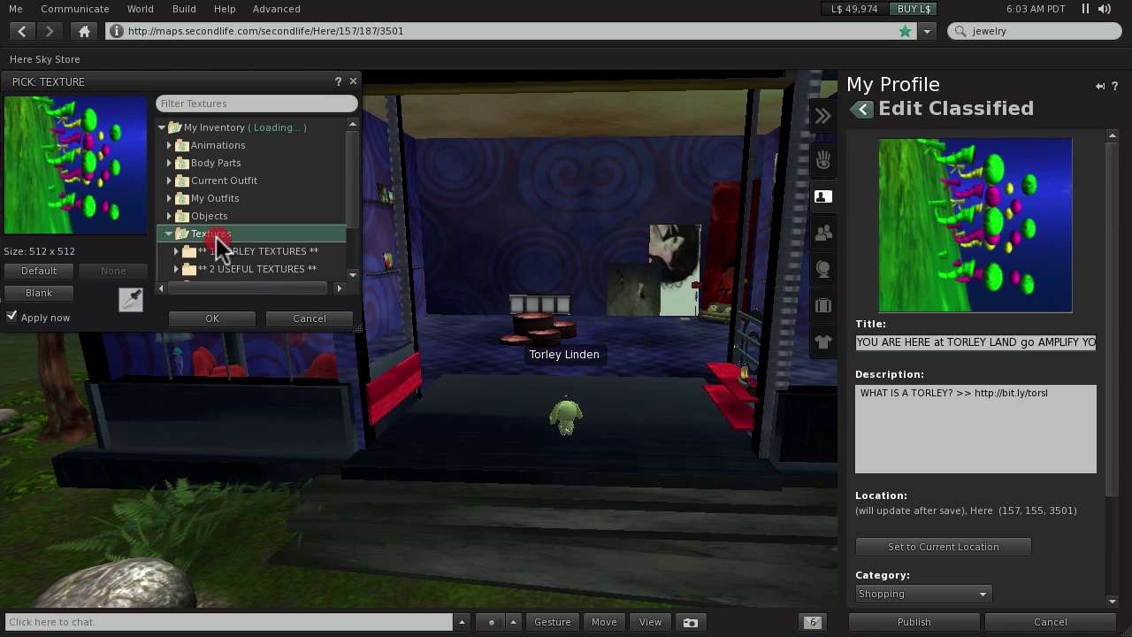
pyautogui.scroll(-1, 216, 238)
pyautogui.scroll(-1, 221, 252)
pyautogui.click(223, 239)
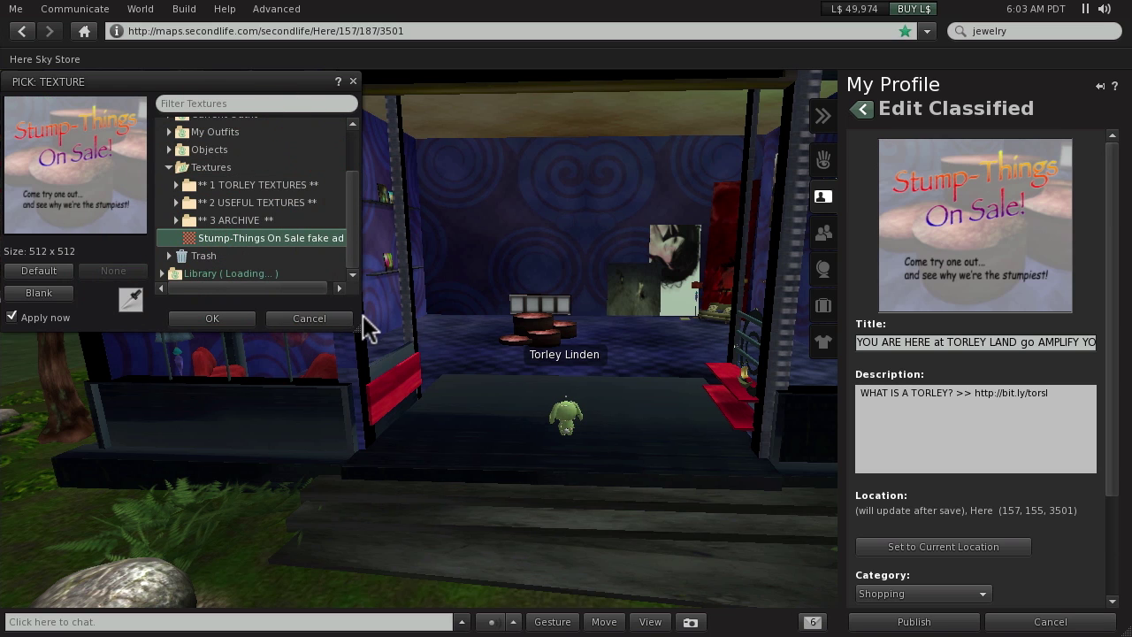
pyautogui.moveTo(358, 327); pyautogui.dragTo(513, 378)
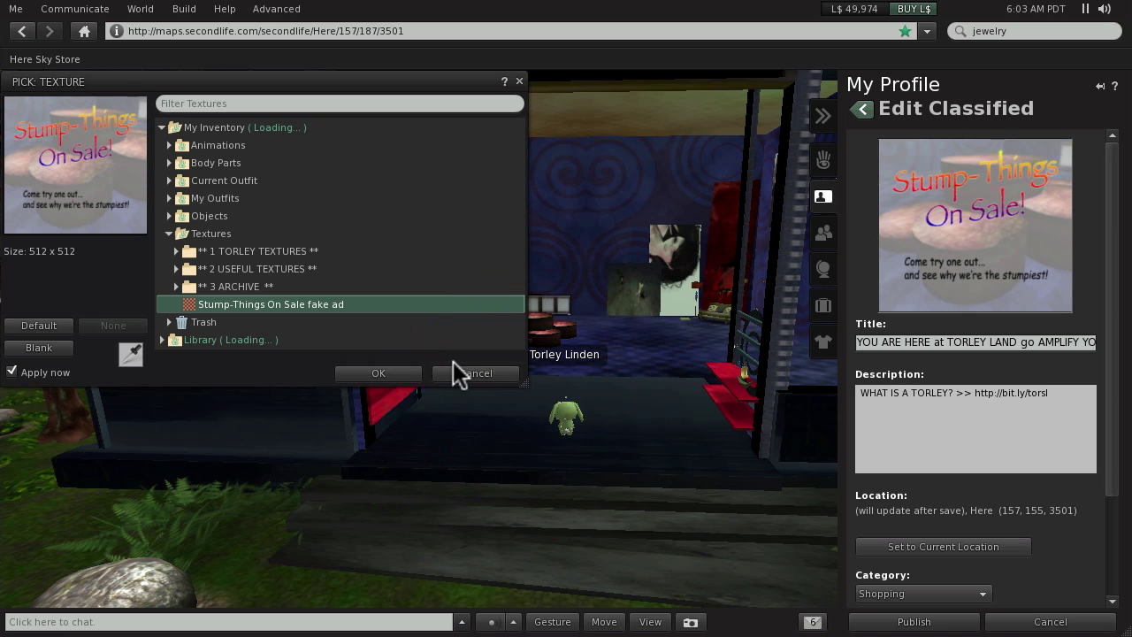
# Step: Open the ad texture's full preview, reposition and resize it, and constrain its aspect ratio to 1:1
pyautogui.doubleClick(330, 305)
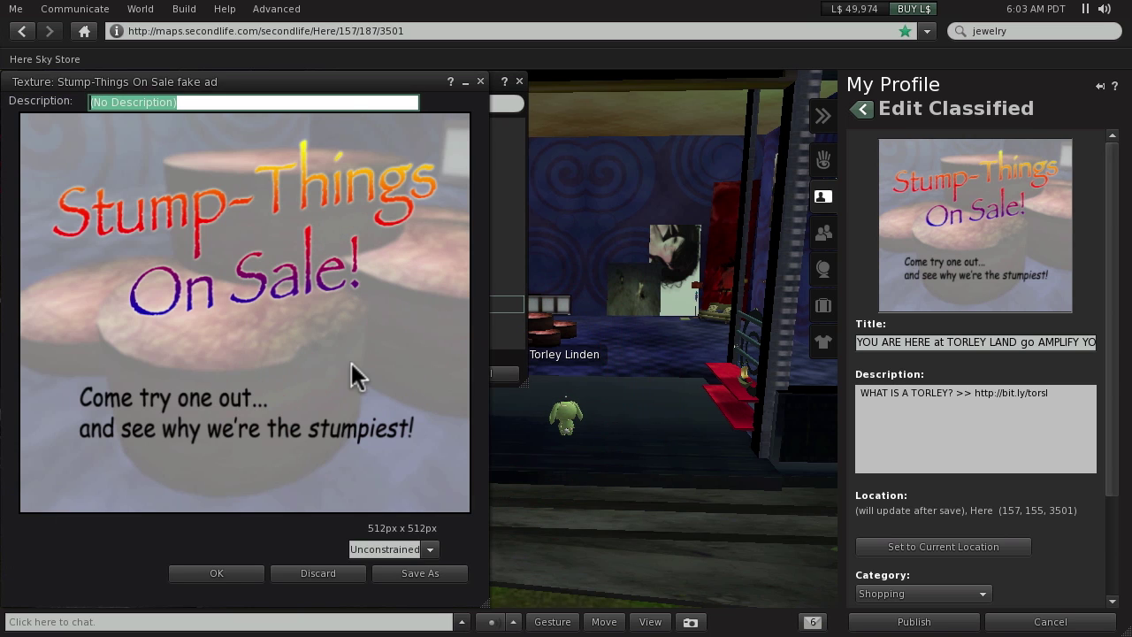
pyautogui.moveTo(294, 74); pyautogui.dragTo(404, 74)
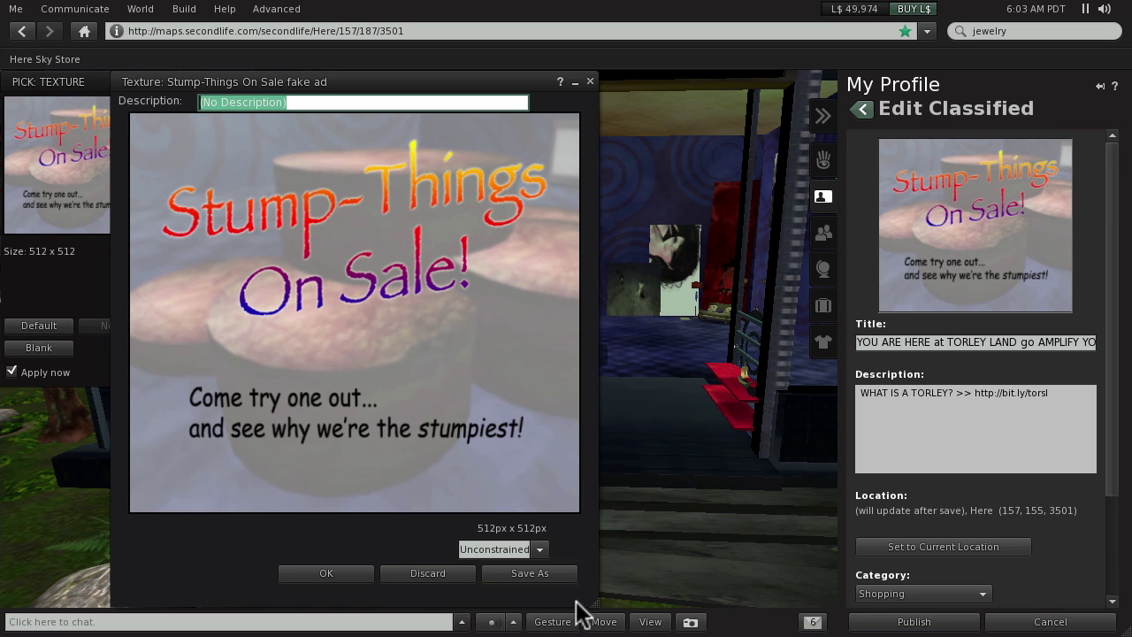
pyautogui.moveTo(591, 601); pyautogui.dragTo(527, 519)
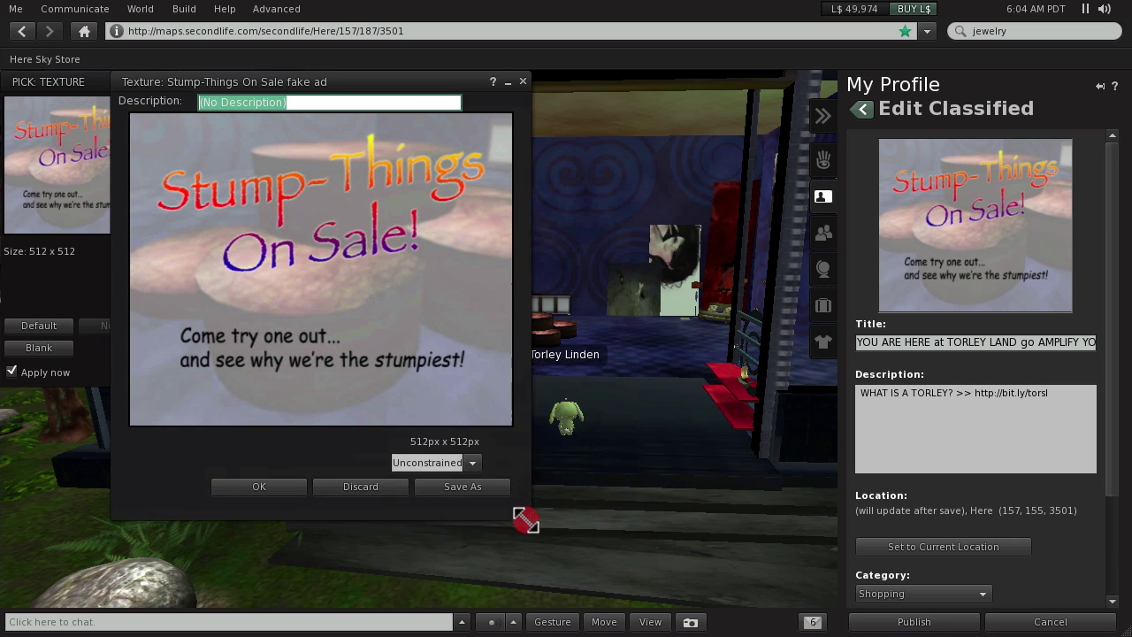
pyautogui.click(471, 464)
pyautogui.click(430, 493)
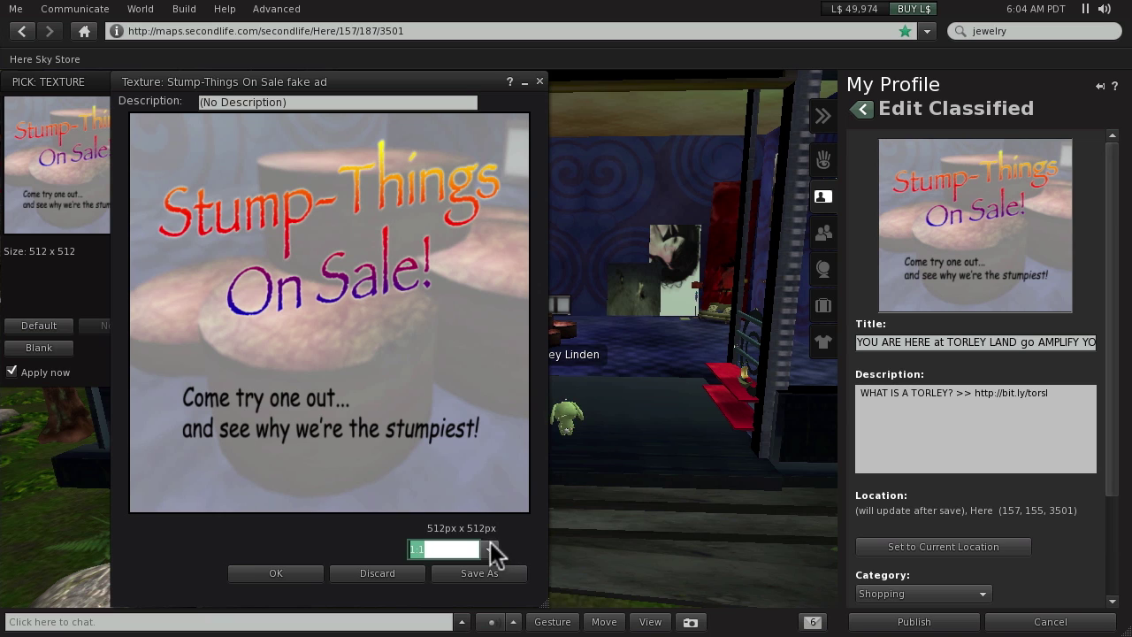
# Step: Preview the ad texture at 4:3 and 10:7 aspect ratios, and confirm "Stump-Things On Sale fake ad" as the classified's picture
pyautogui.click(489, 549)
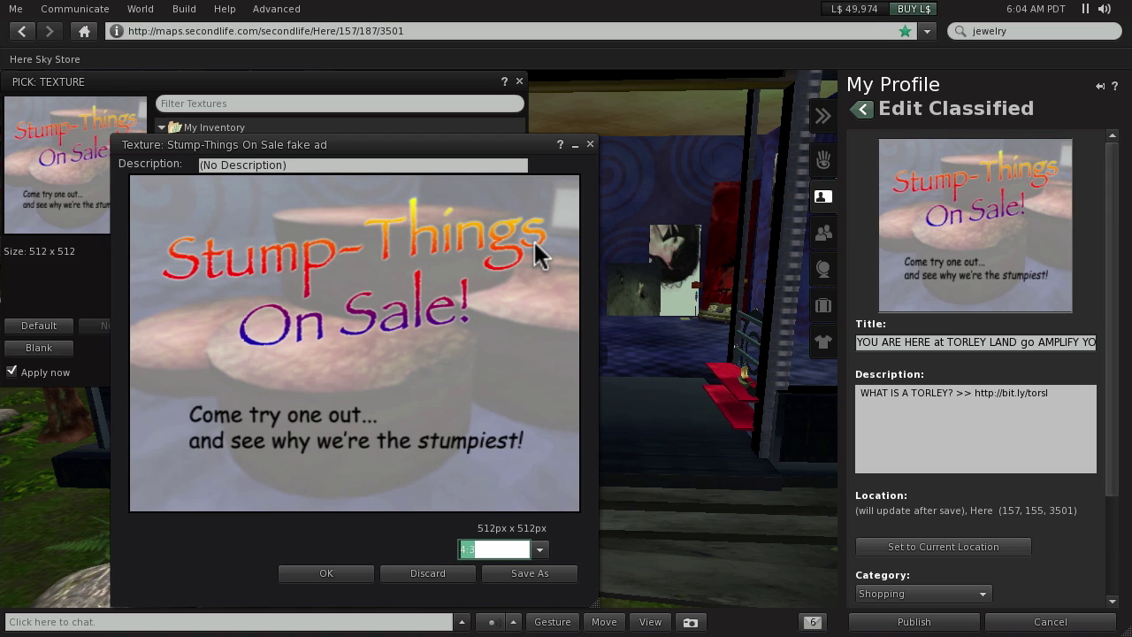
pyautogui.moveTo(368, 145); pyautogui.dragTo(399, 82)
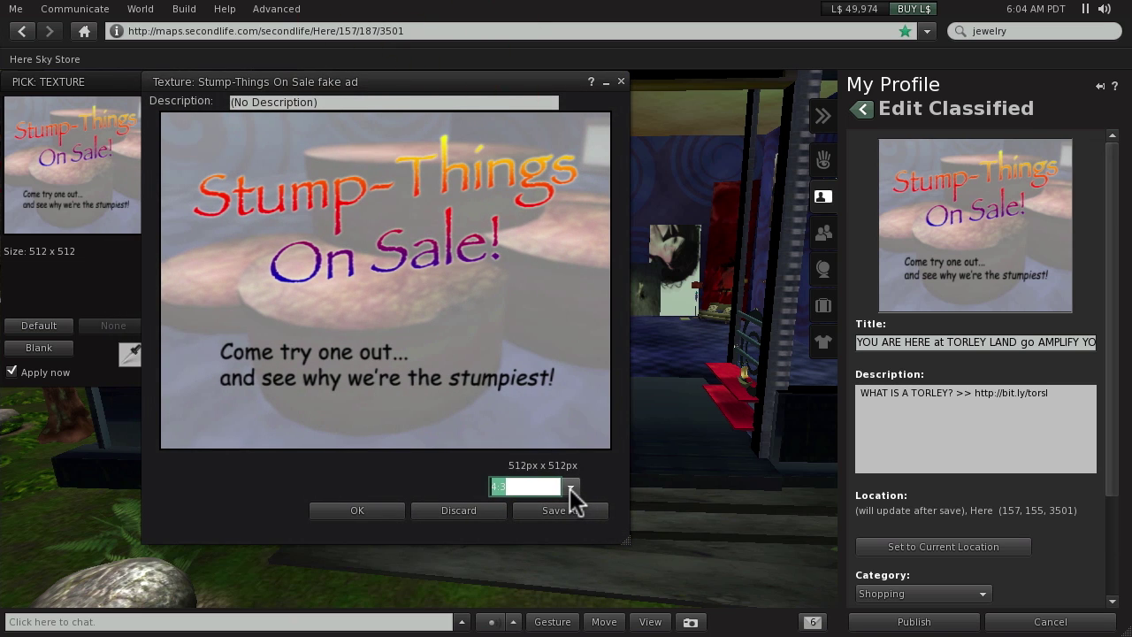
pyautogui.click(570, 487)
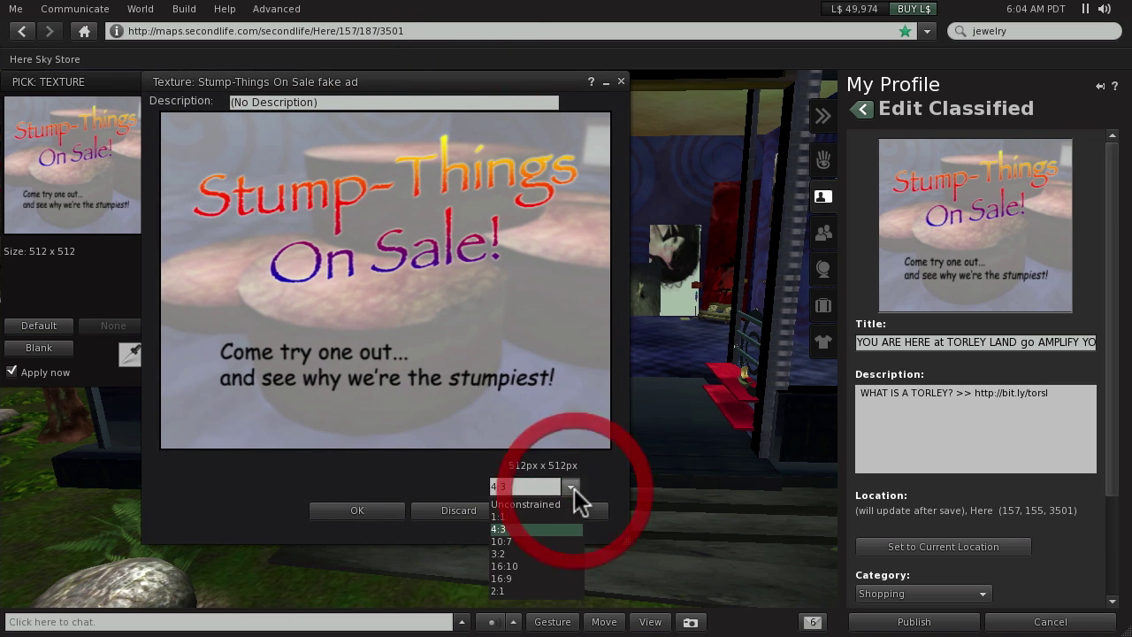
pyautogui.click(532, 540)
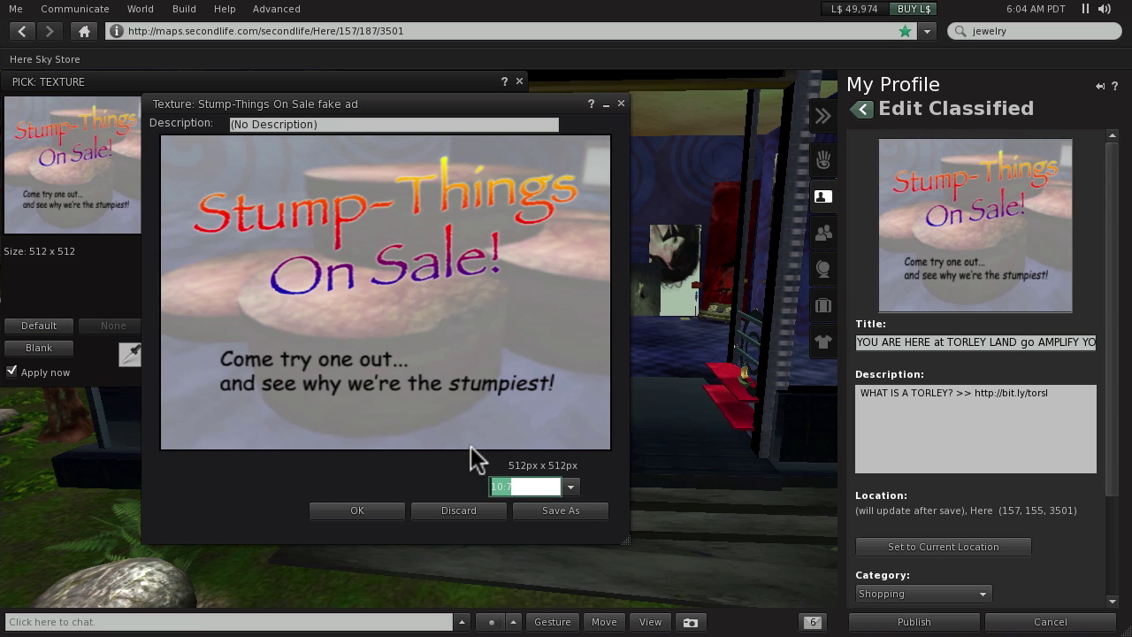
pyautogui.click(367, 511)
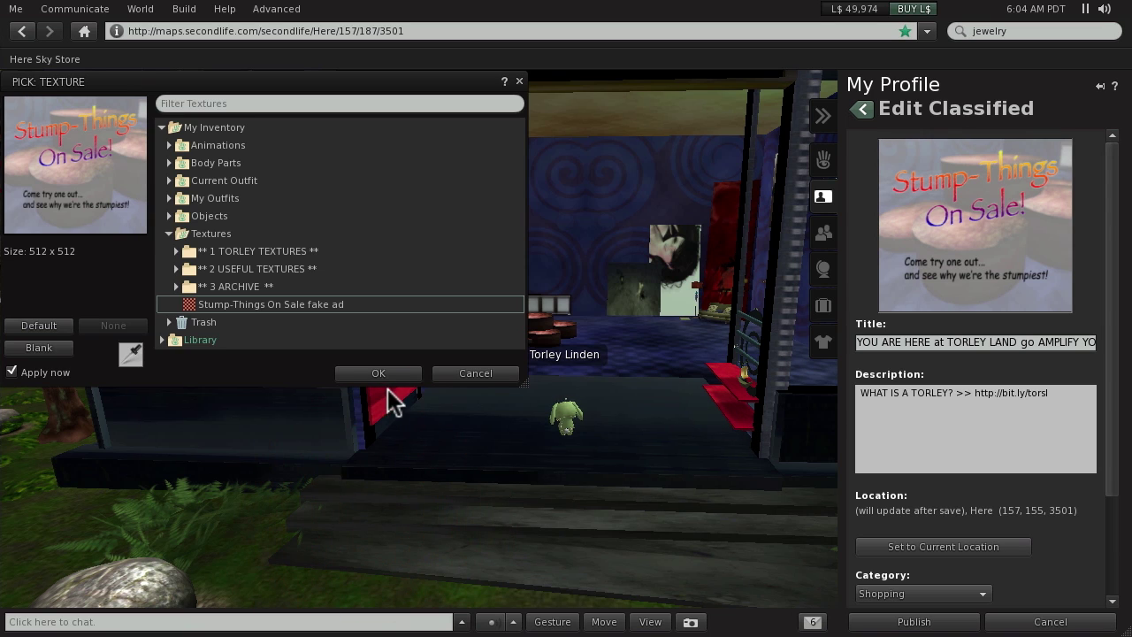
pyautogui.click(333, 304)
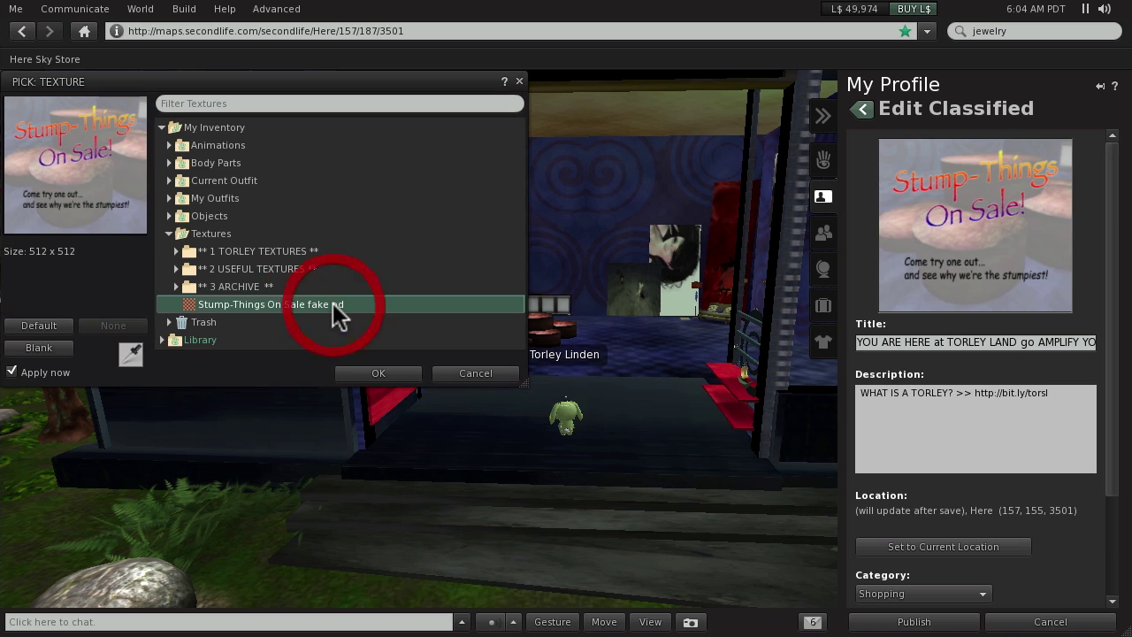
pyautogui.click(396, 377)
# Step: Replace the classified's title with "Stump-Things On Sale!"
pyautogui.click(923, 342)
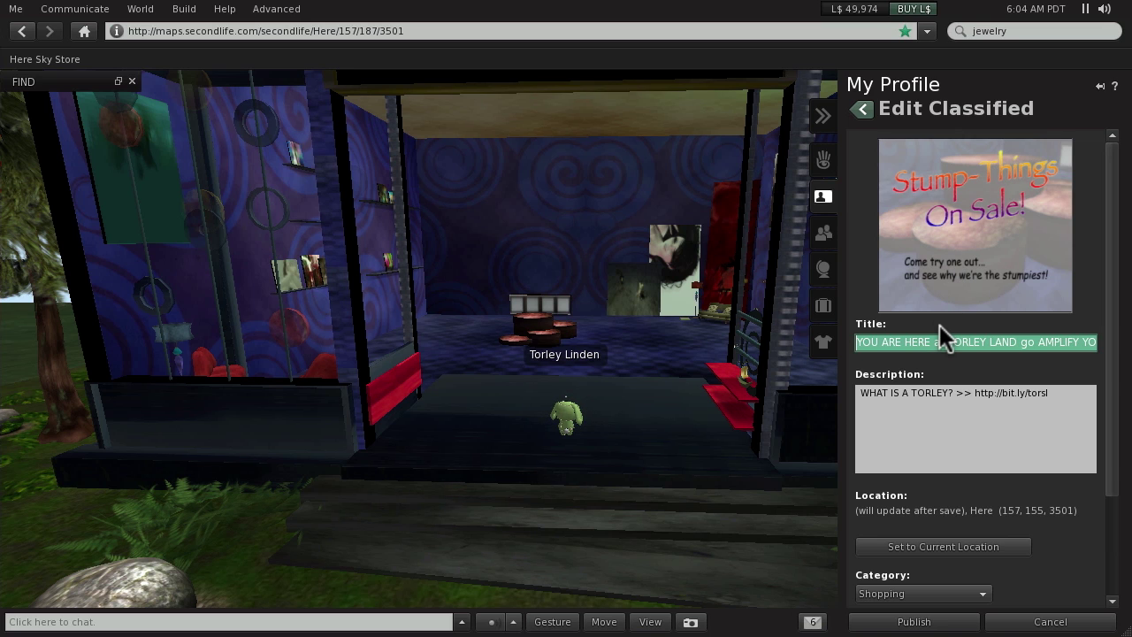
pyautogui.write('S')
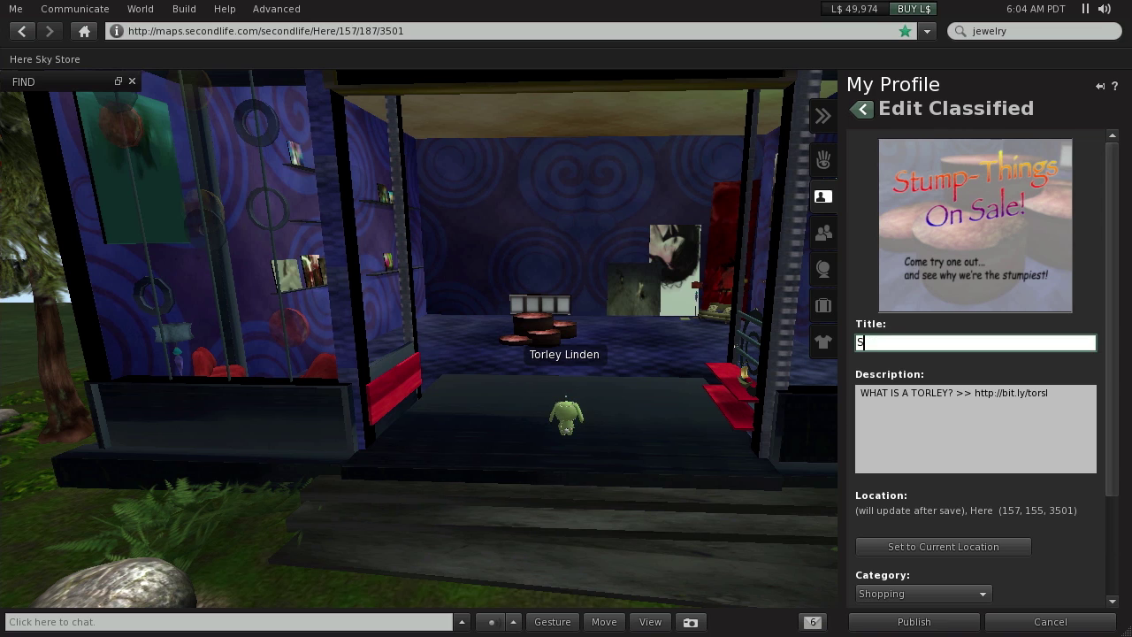
pyautogui.write('tump-Things On Sale!')
# Step: Replace the classified's whole description with a long run of x characters as filler text
pyautogui.click(981, 421)
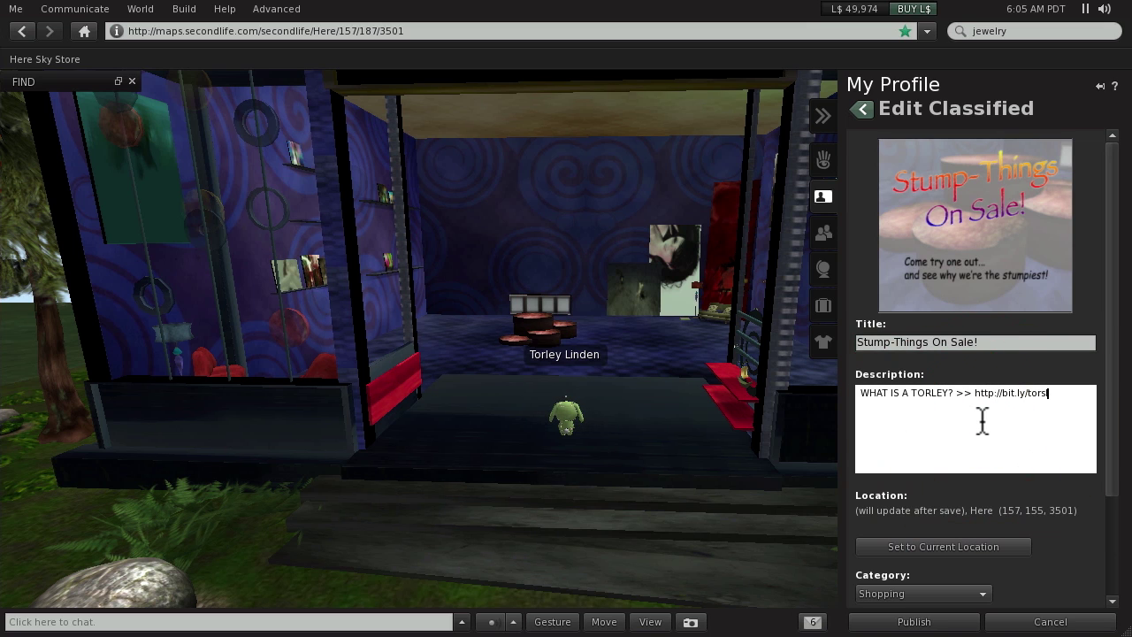
pyautogui.hotkey('ctrl', 'a')
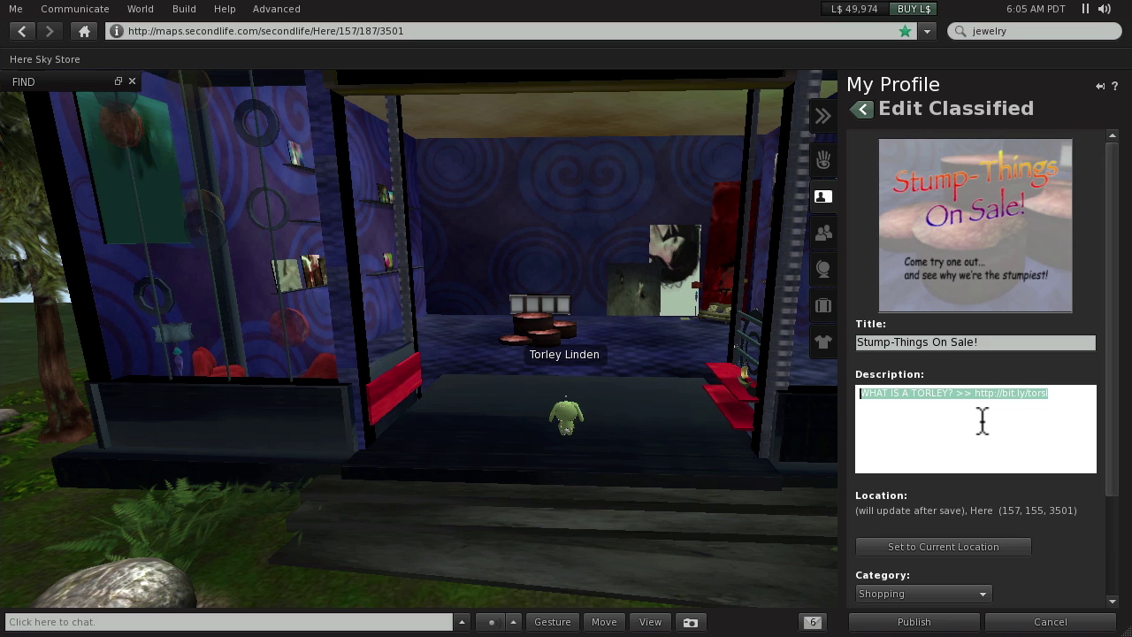
pyautogui.write('xxxxxxxxxxxxxxxxxxxxxxxxxxxxxxxxxxxxxxxxxxxxxxxxxxxxxxxxxxxxxxxxxx')
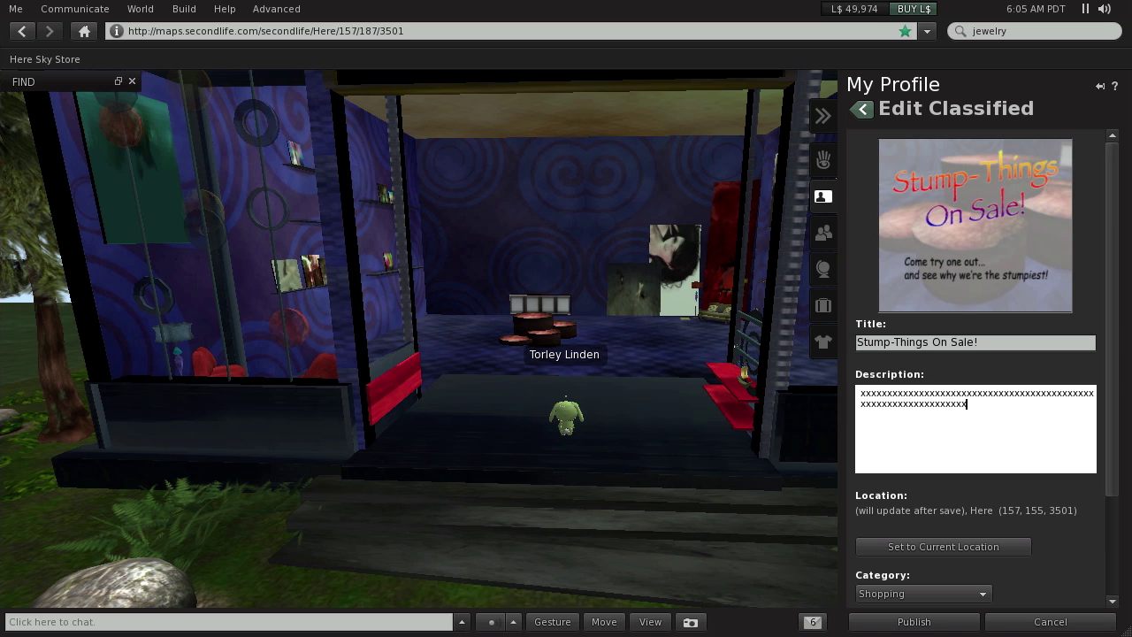
# Step: Open the viewer's About Second Life information and close it again
pyautogui.click(225, 11)
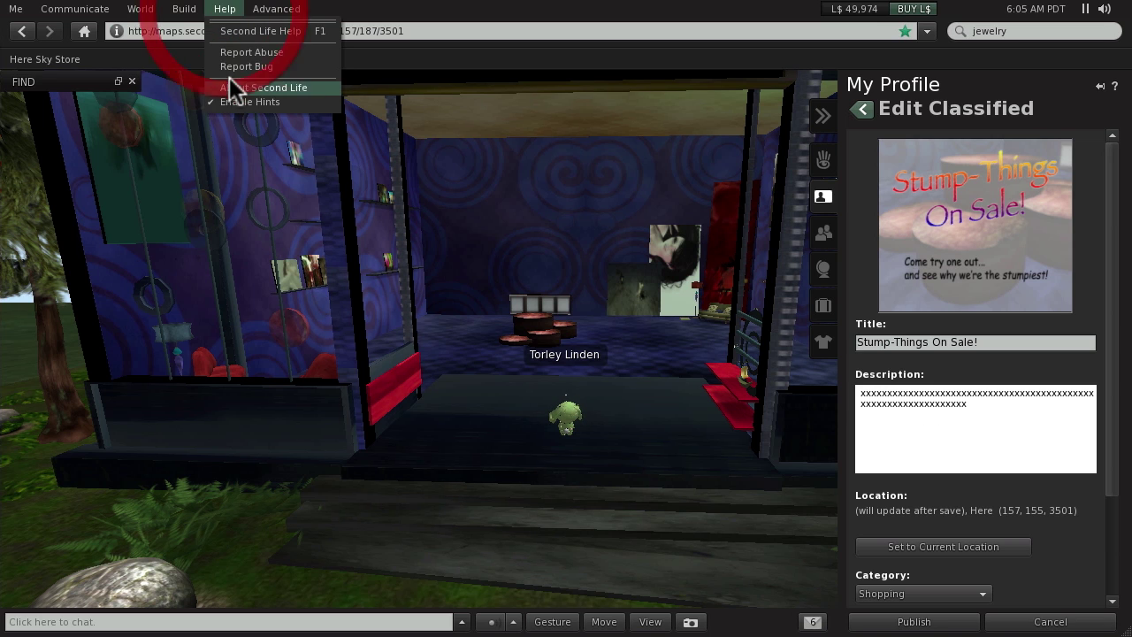
pyautogui.click(232, 89)
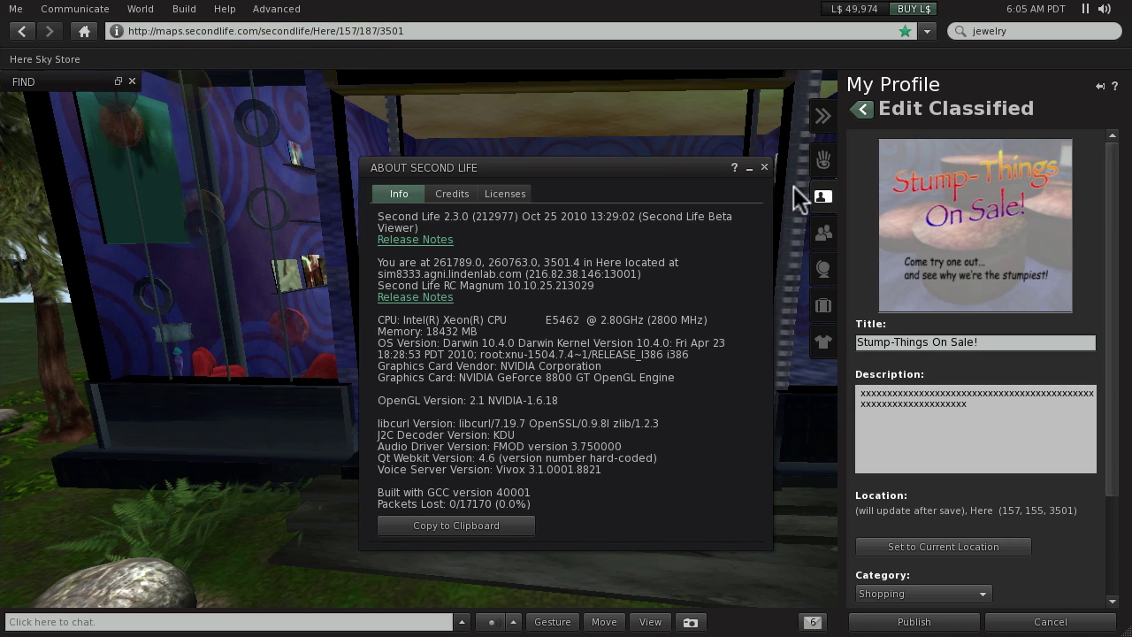
pyautogui.click(764, 167)
# Step: Replace the filler text in the description with the keyword "stumpthings"
pyautogui.click(968, 409)
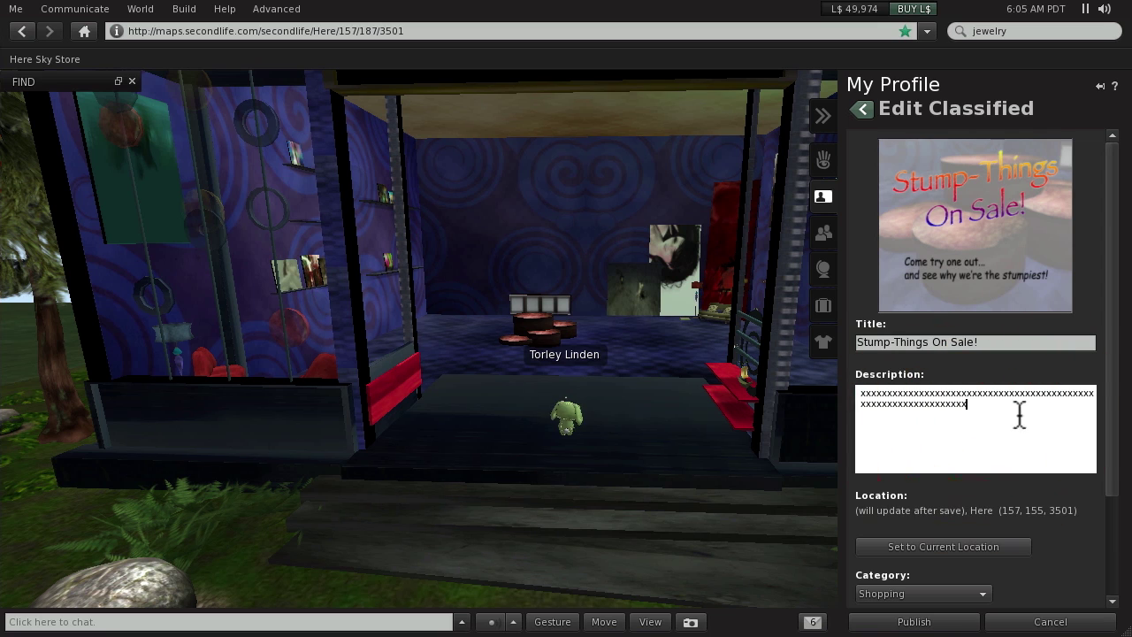
pyautogui.hotkey('ctrl', 'a')
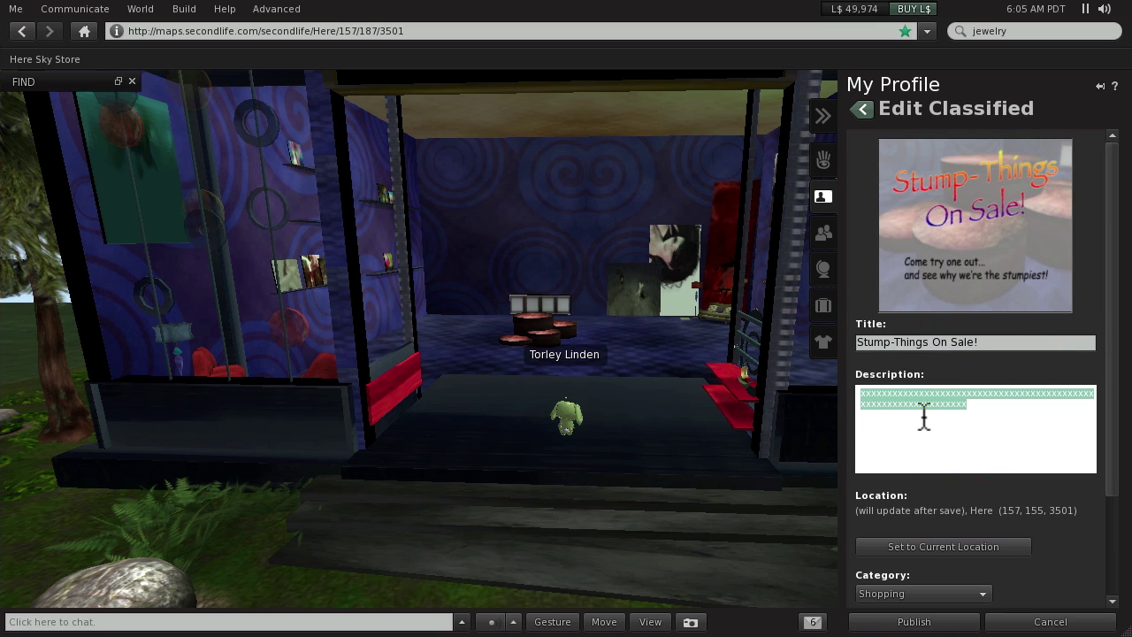
pyautogui.click(978, 417)
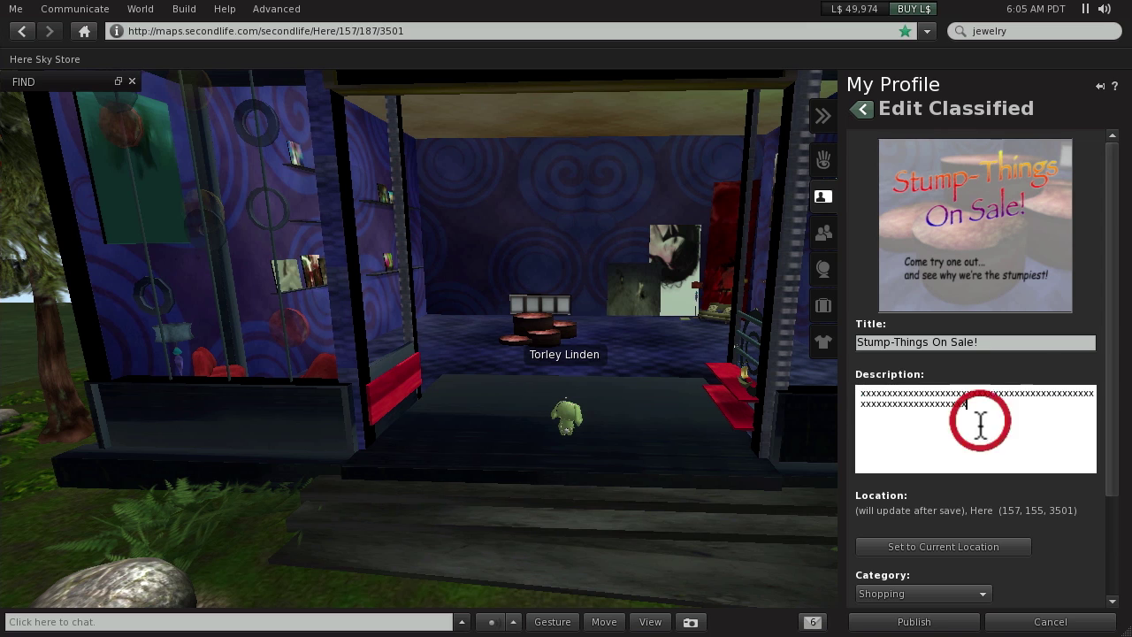
pyautogui.moveTo(1008, 425); pyautogui.dragTo(834, 382)
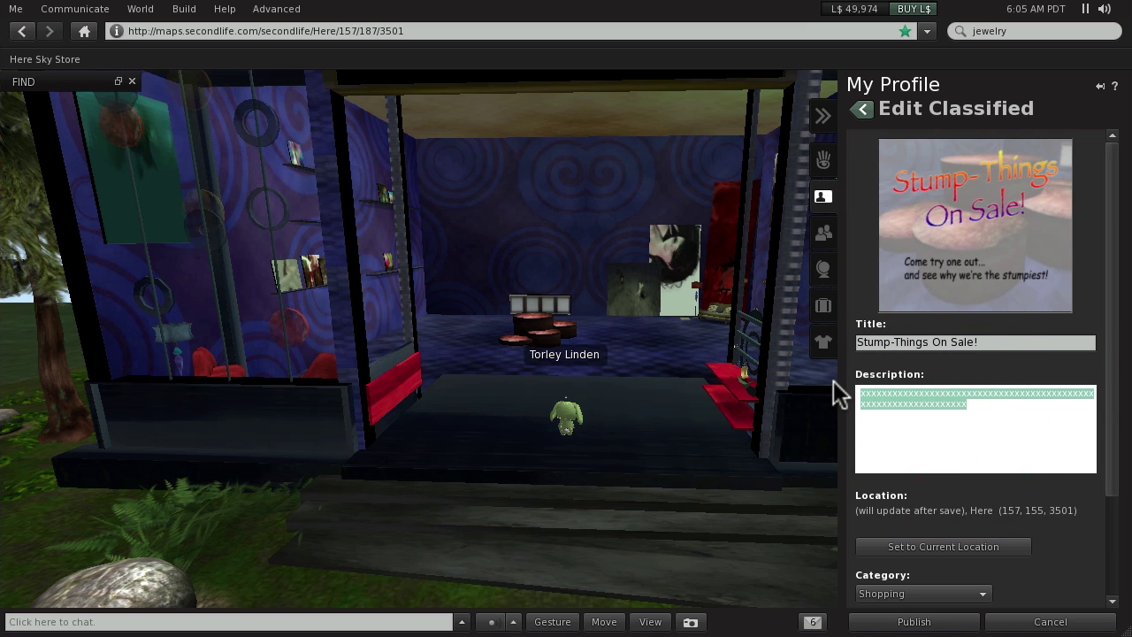
pyautogui.click(973, 409)
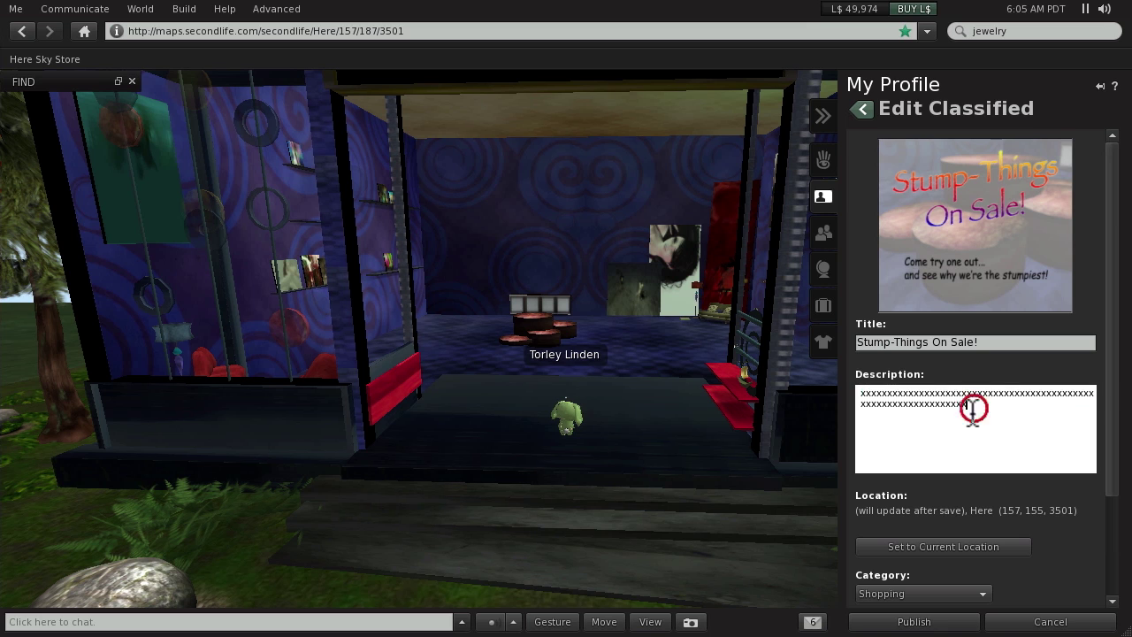
pyautogui.moveTo(973, 409); pyautogui.dragTo(803, 378)
pyautogui.click(1000, 417)
pyautogui.moveTo(1000, 416); pyautogui.dragTo(836, 397)
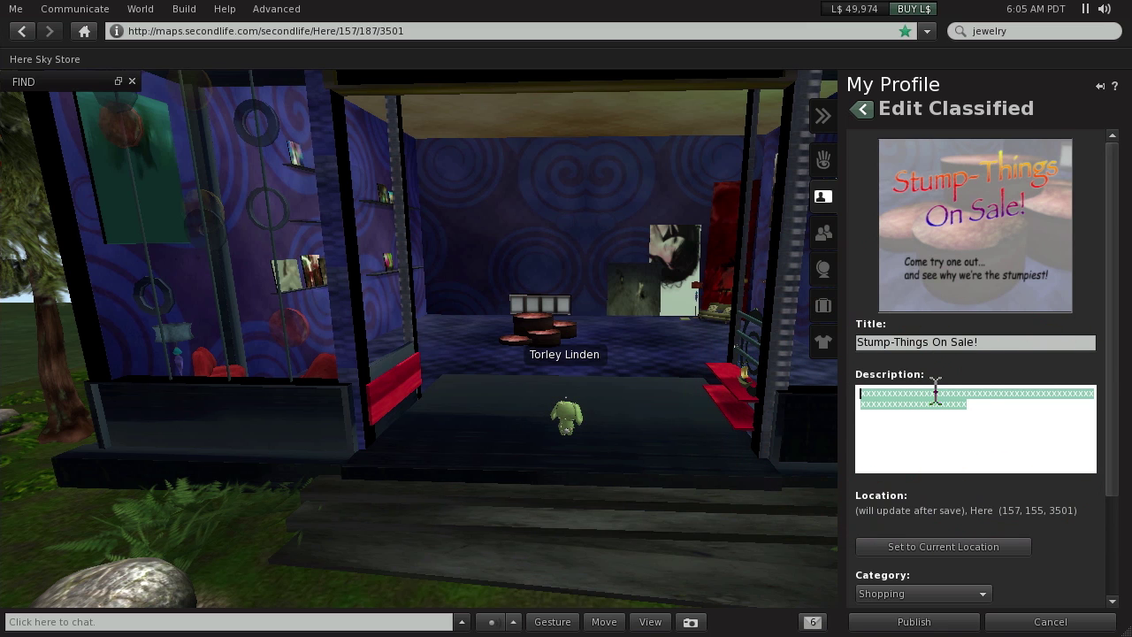
pyautogui.write('stu')
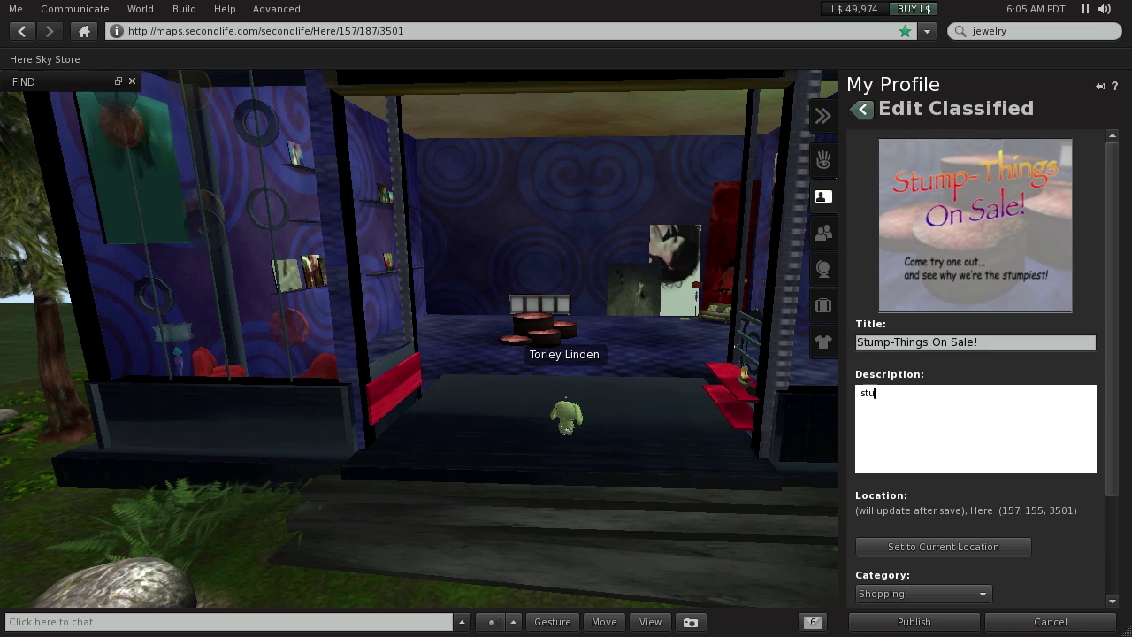
pyautogui.write('mpthing')
# Step: Insert "Come get one and bring a friend!" before the keyword in the classified's description
pyautogui.press('Left')
pyautogui.press('Left')
pyautogui.press('Left')
pyautogui.press('Left')
pyautogui.press('Left')
pyautogui.press('Left')
pyautogui.press('Left')
pyautogui.press('Left')
pyautogui.press('Left')
pyautogui.press('Left')
pyautogui.press('Left')
pyautogui.write('Come get one and b')
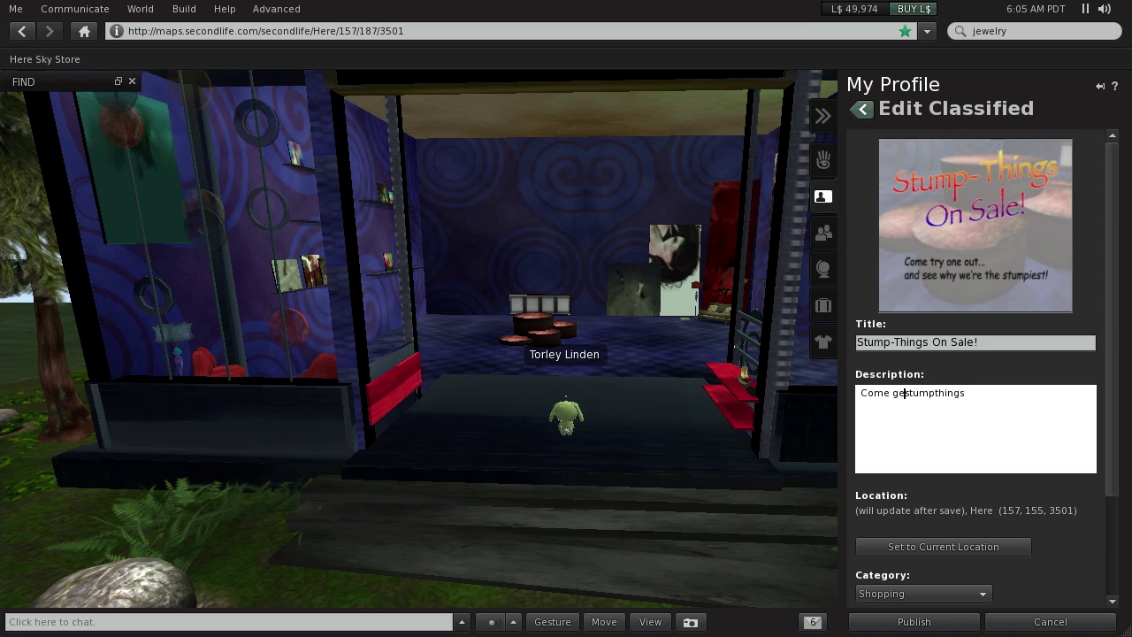
pyautogui.write('ring a friend!')
pyautogui.doubleClick(1069, 393)
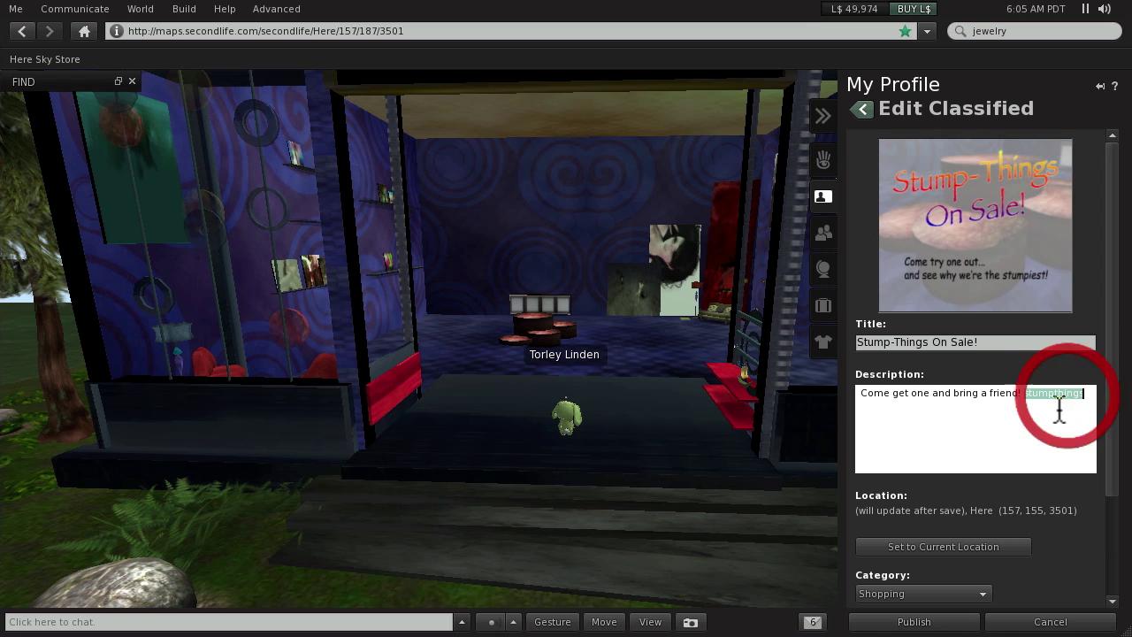
pyautogui.click(1092, 394)
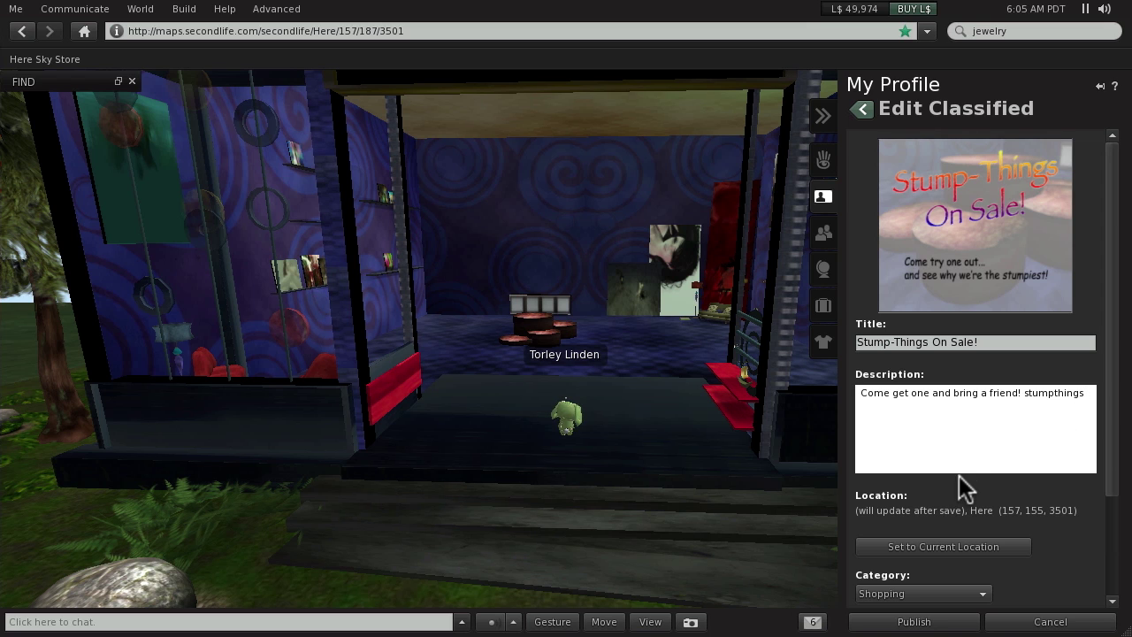
# Step: Set the classified's category to New Products
pyautogui.scroll(-3, 958, 474)
pyautogui.click(930, 464)
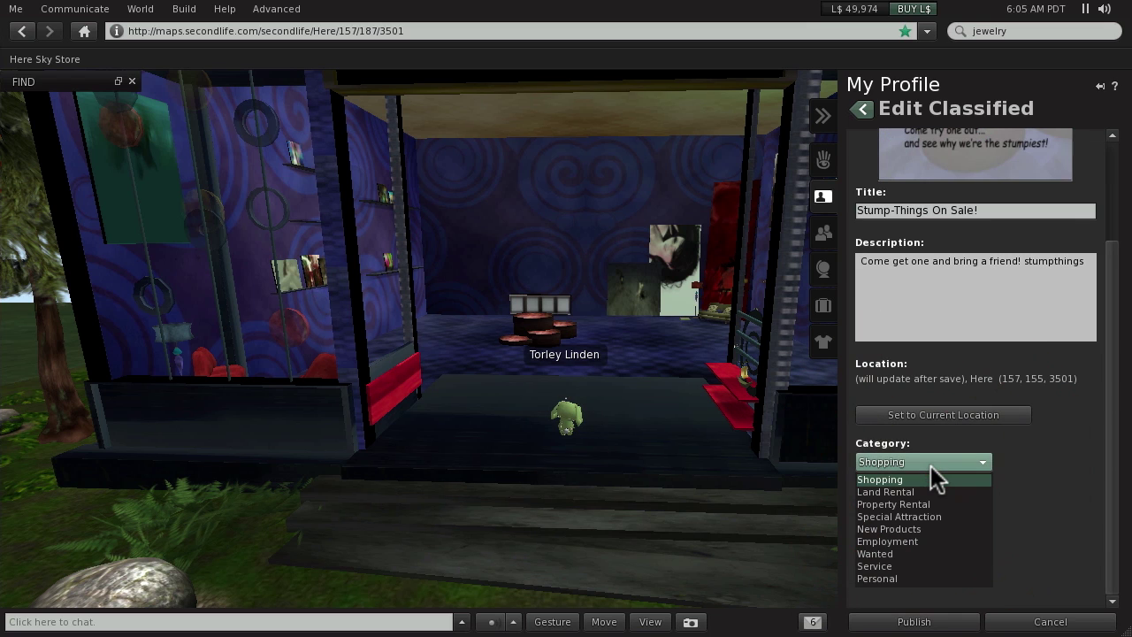
pyautogui.click(926, 530)
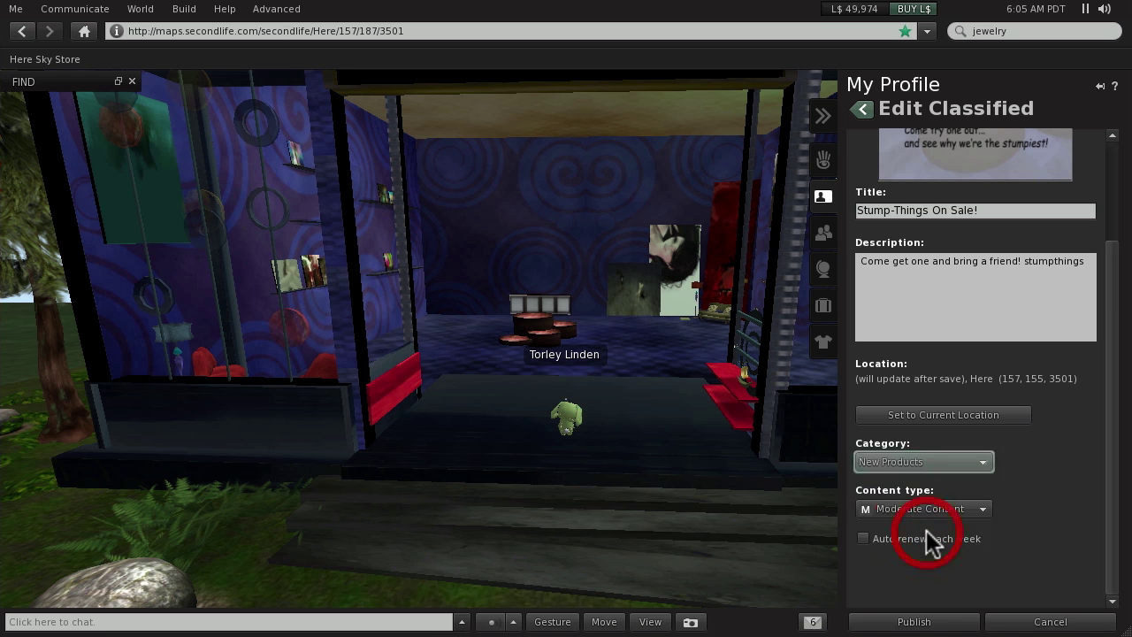
# Step: Review the content type choices and check the current location's maturity rating beside the parcel name
pyautogui.click(927, 509)
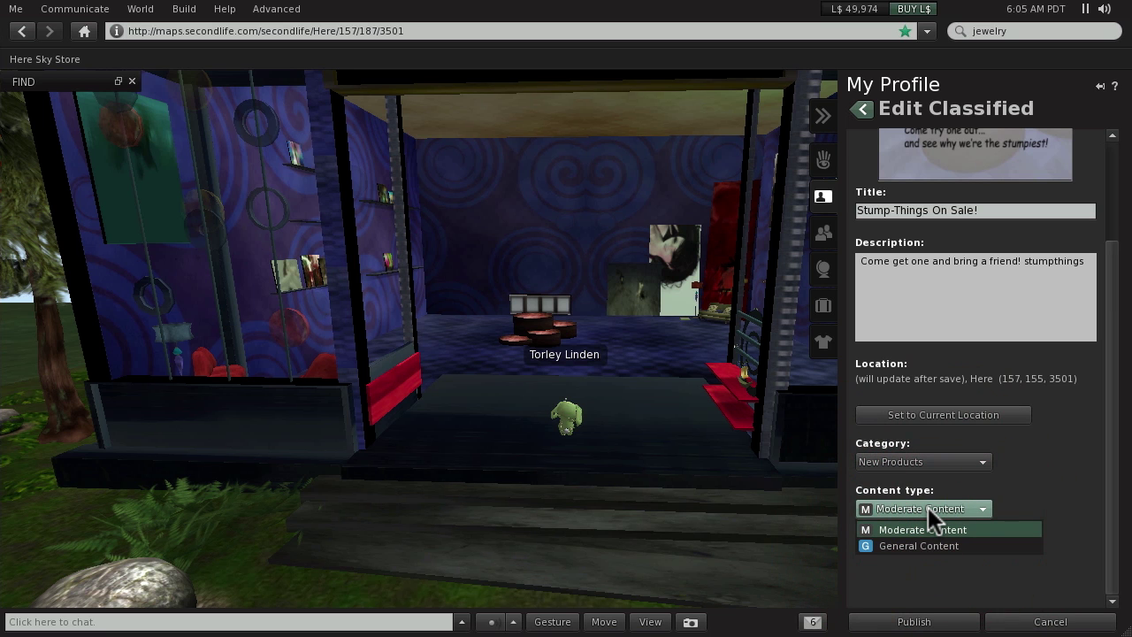
pyautogui.click(1048, 508)
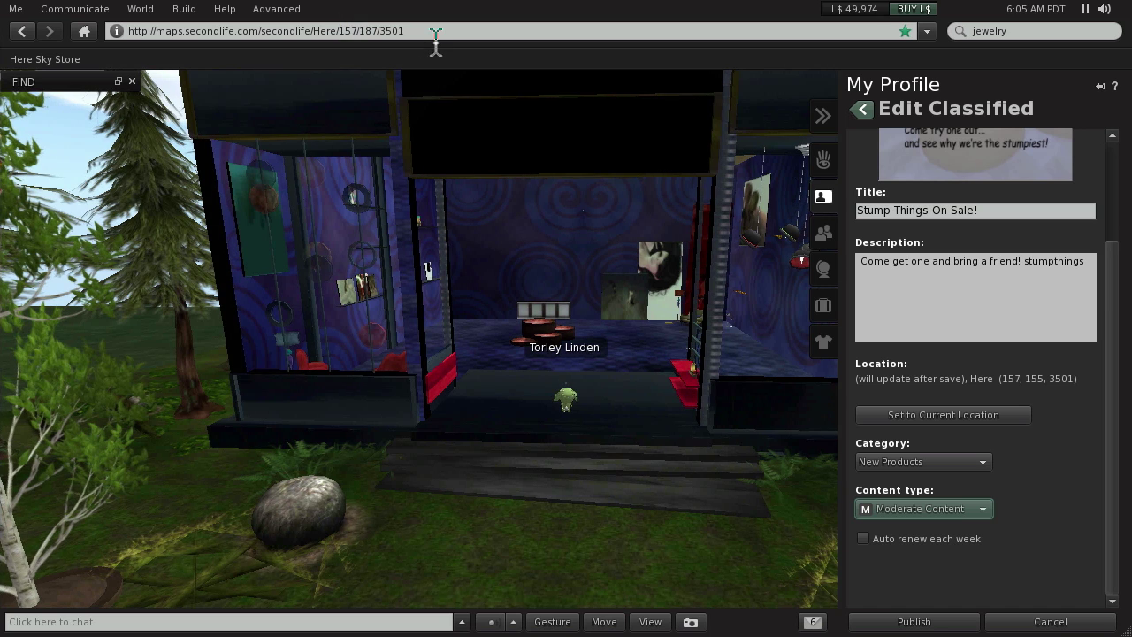
pyautogui.click(181, 127)
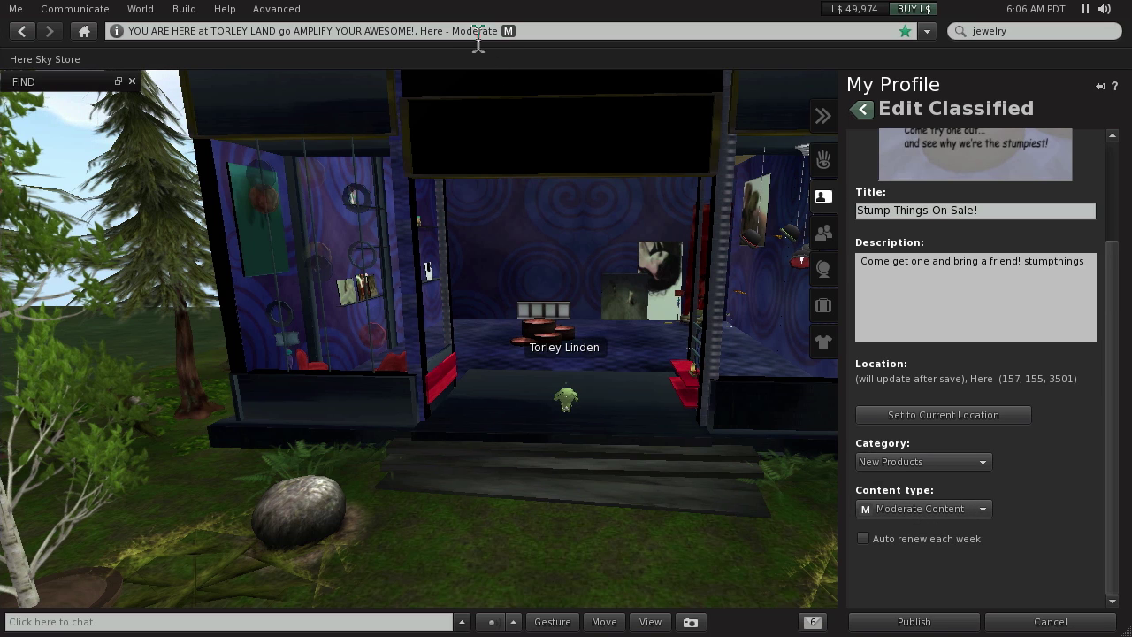
# Step: Set the classified's content type to General Content and turn on automatic renewal each week
pyautogui.click(930, 509)
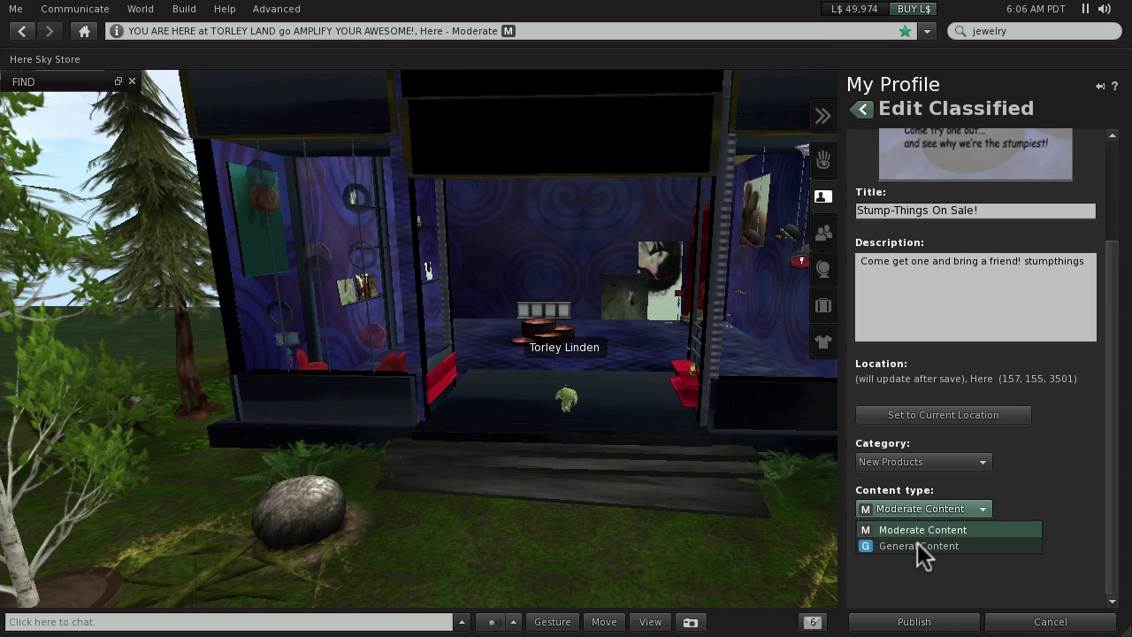
pyautogui.click(917, 544)
pyautogui.scroll(3, 926, 507)
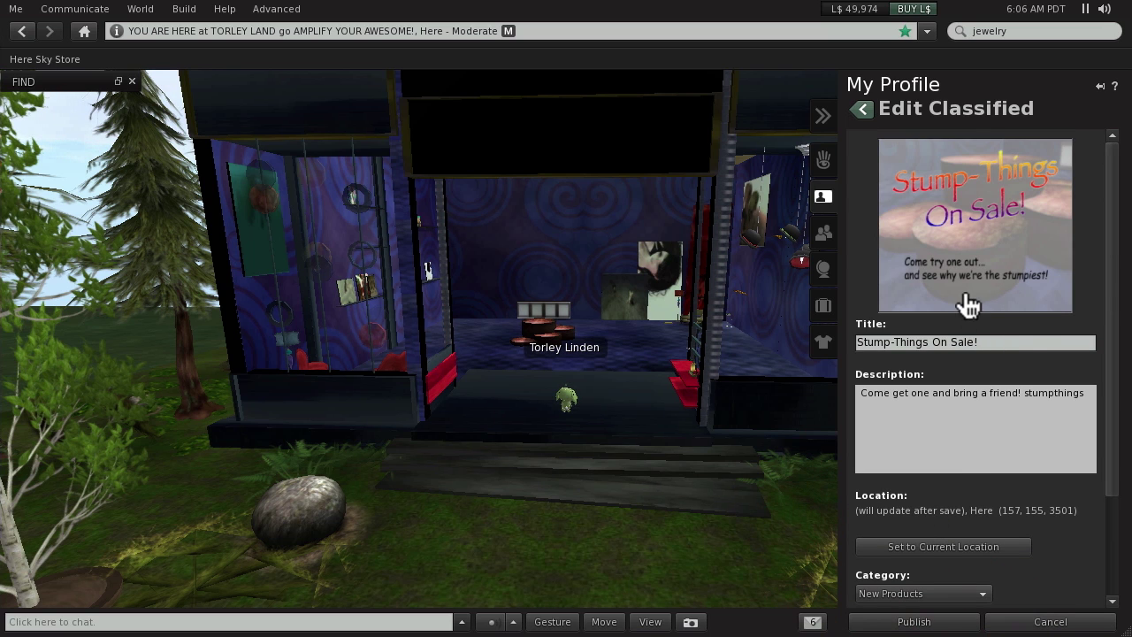
pyautogui.scroll(-3, 942, 466)
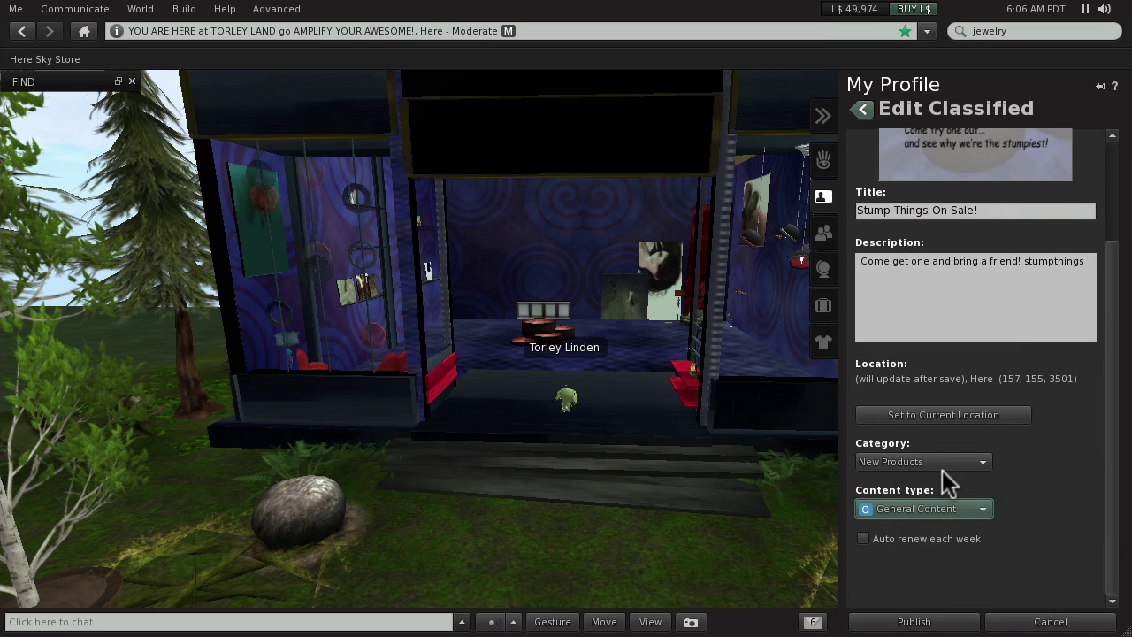
pyautogui.click(917, 537)
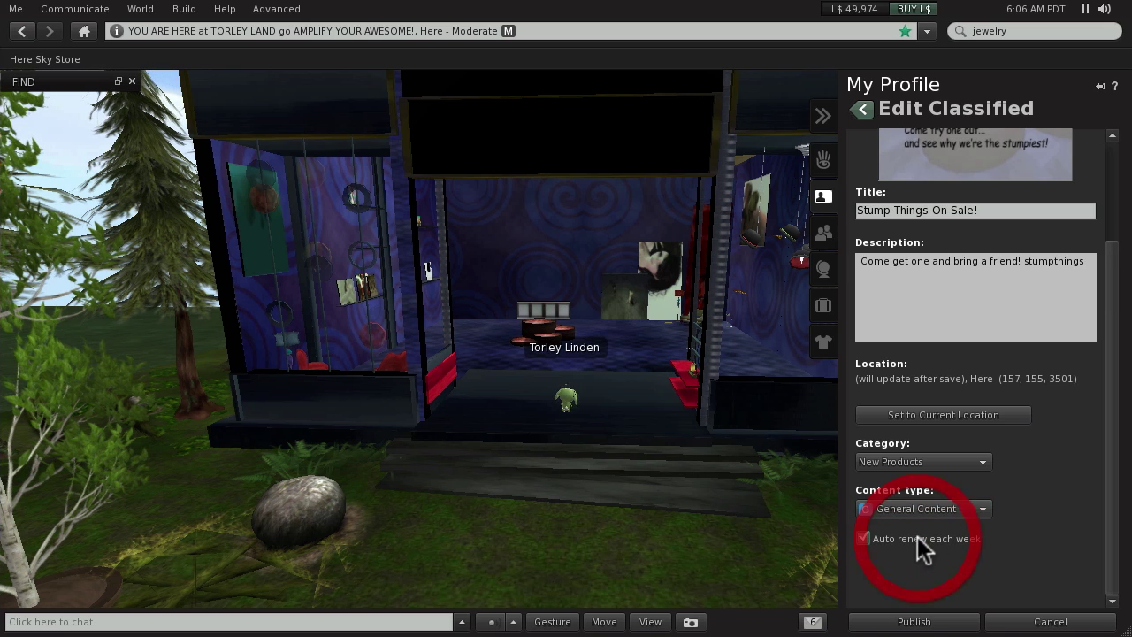
# Step: Publish the Stump-Things On Sale! classified with a listing price of L$100
pyautogui.click(942, 623)
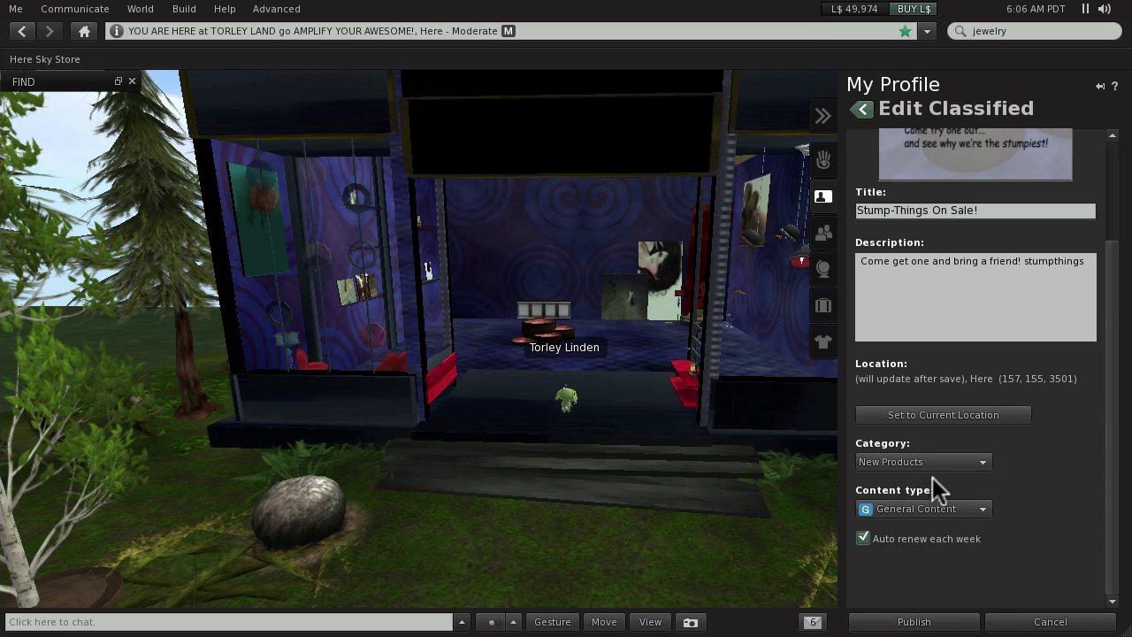
pyautogui.click(940, 622)
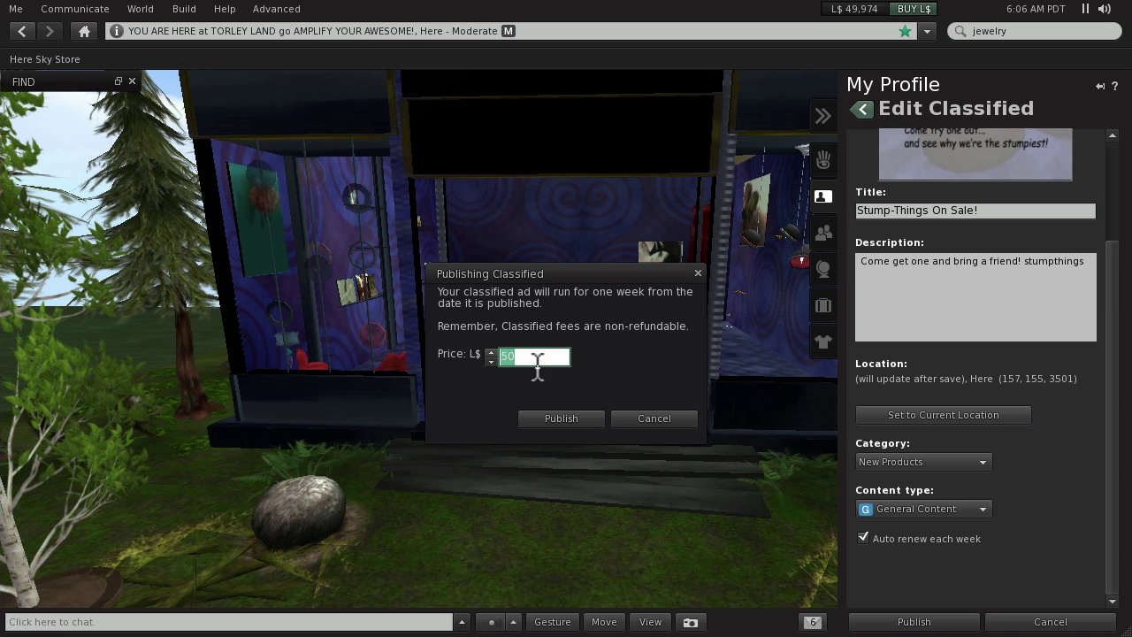
pyautogui.write('100')
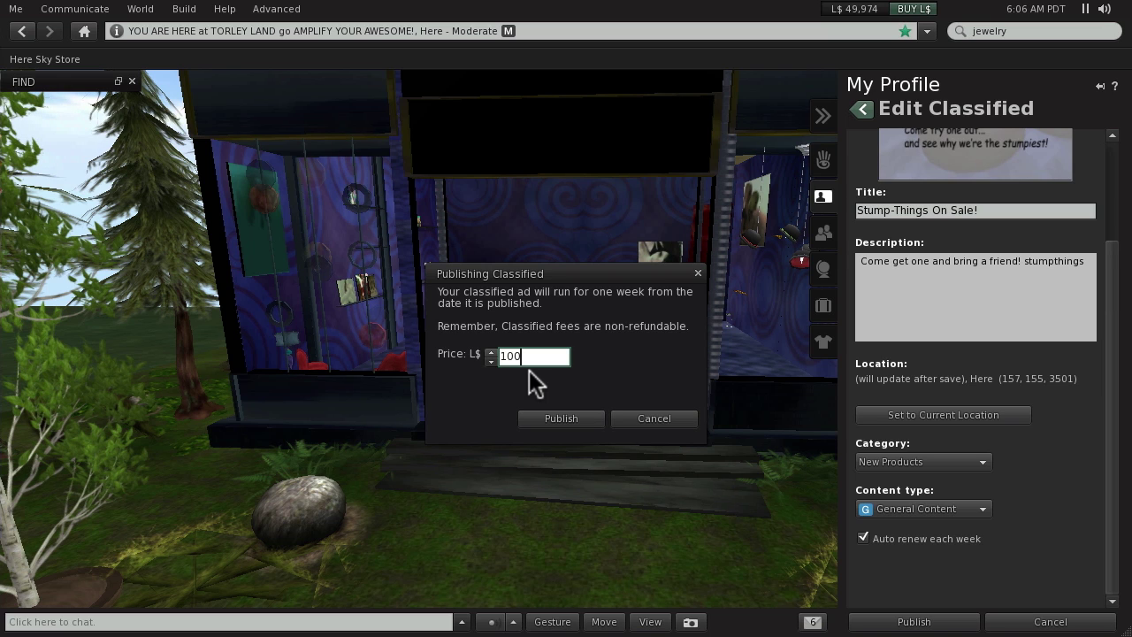
pyautogui.click(583, 417)
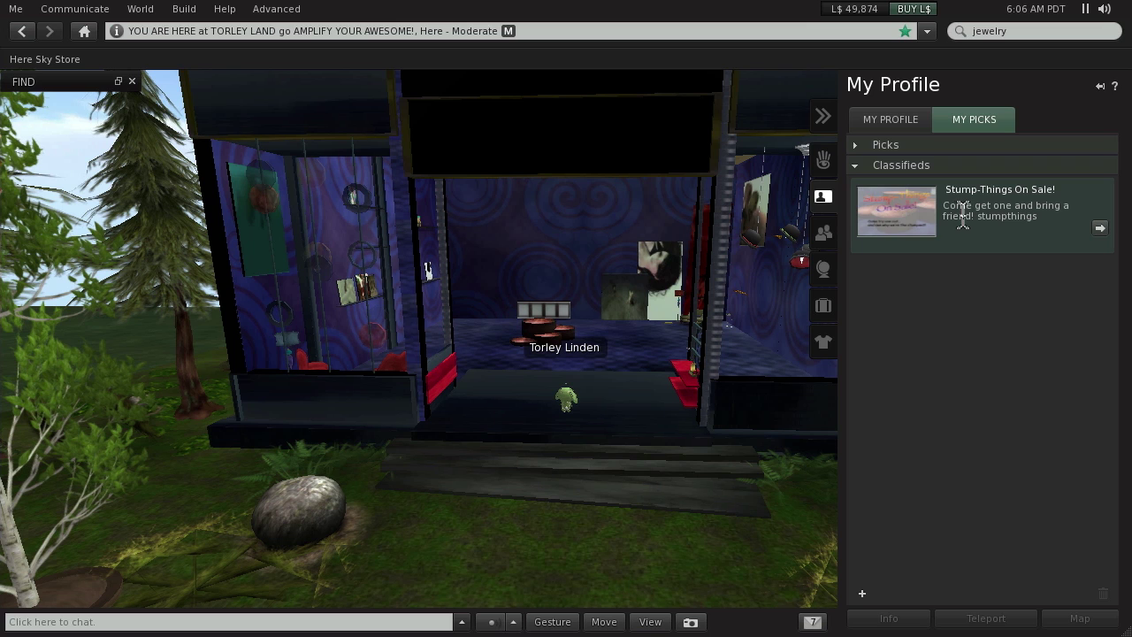
# Step: Run a general search for "stumpthings"
pyautogui.click(1010, 31)
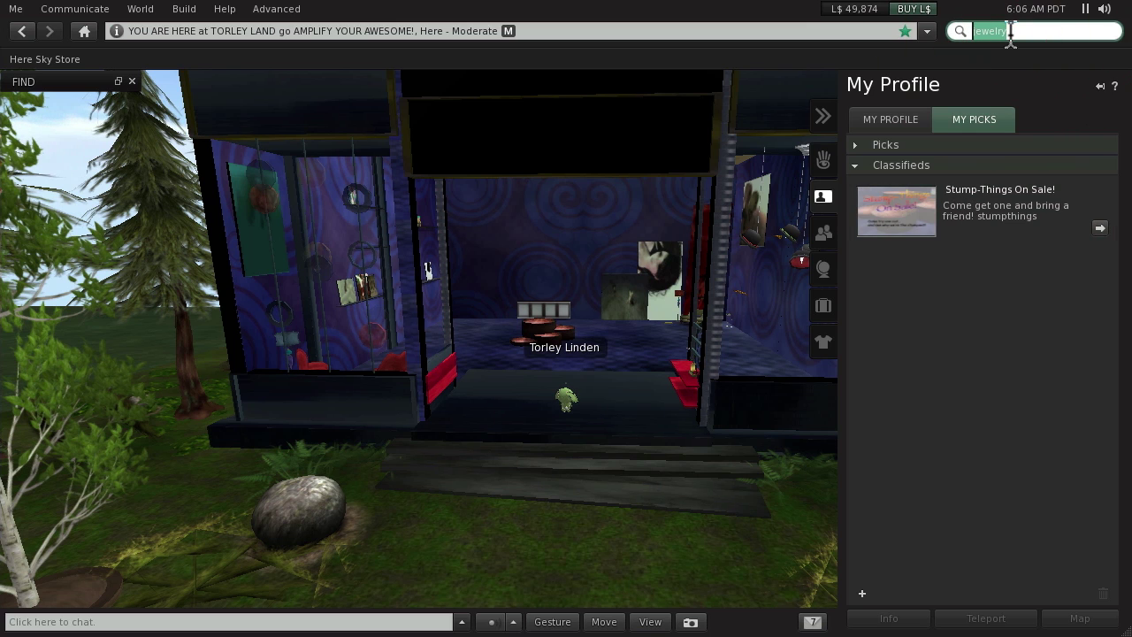
pyautogui.write('stumpthings')
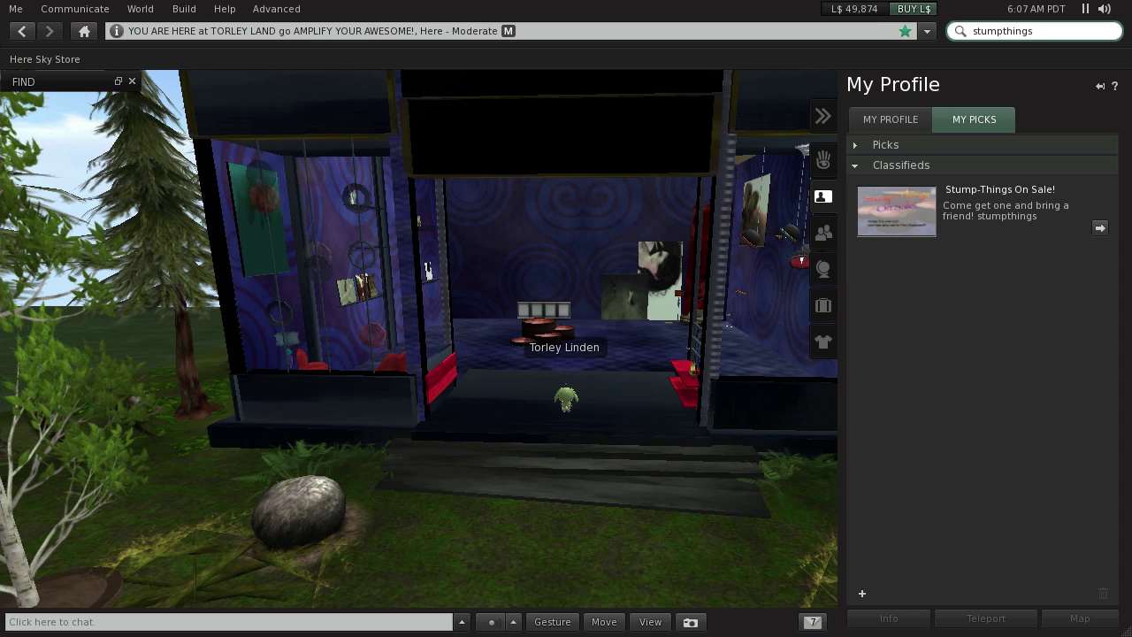
pyautogui.press('Return')
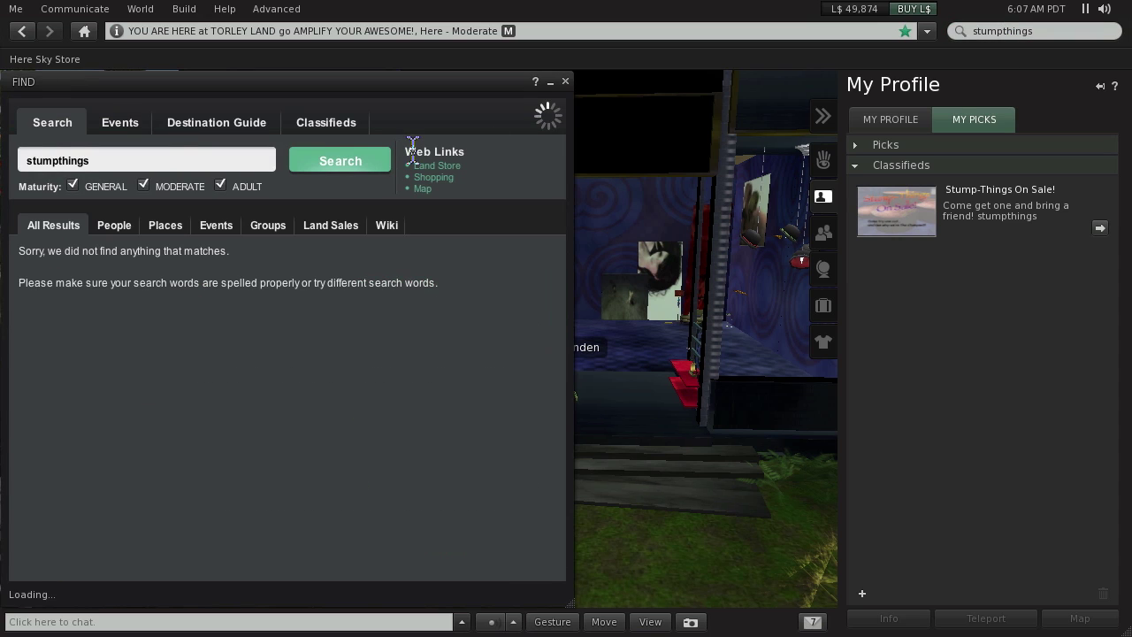
# Step: Search the classifieds for "stumpthings" and compare with the paid classifieds shown in the general search for the same keyword
pyautogui.click(329, 125)
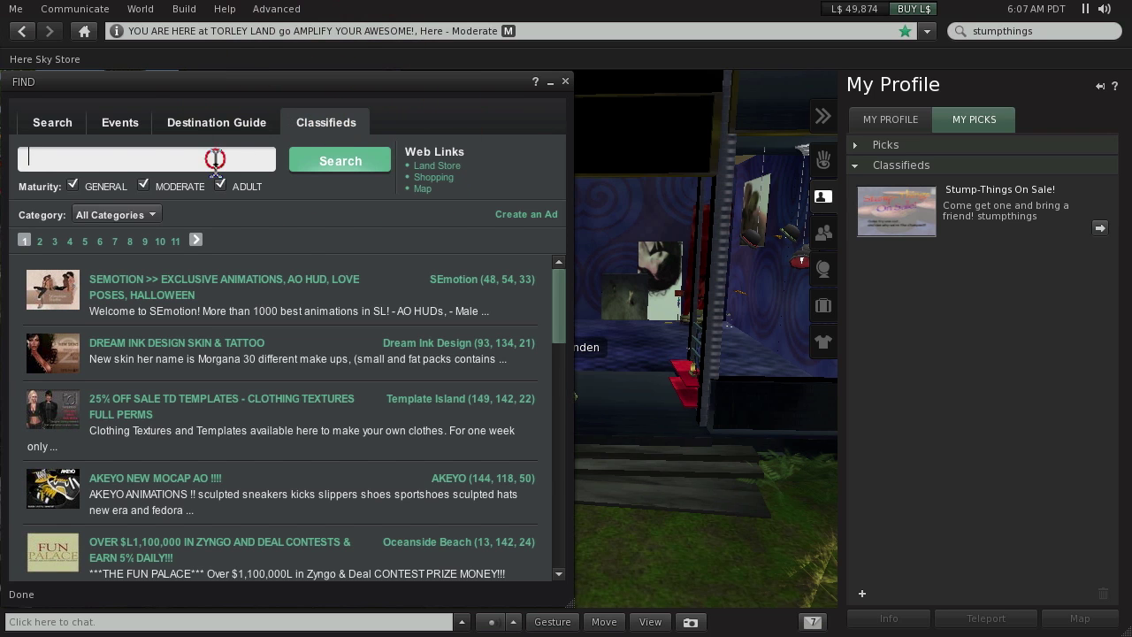
pyautogui.click(216, 161)
pyautogui.write('stumpthings')
pyautogui.press('Return')
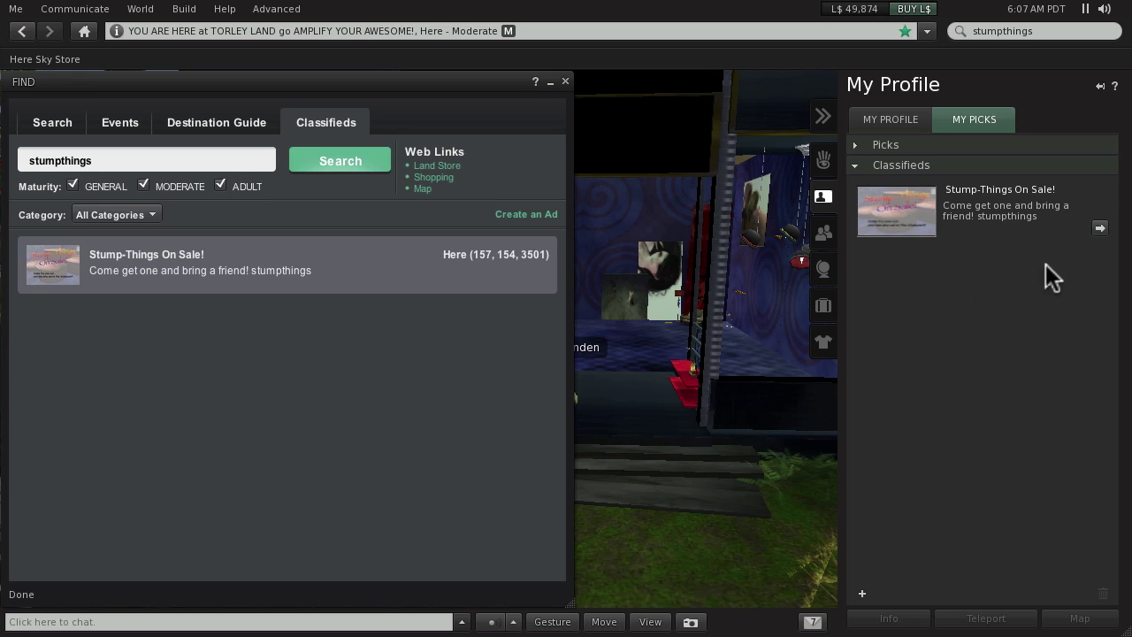
pyautogui.click(52, 122)
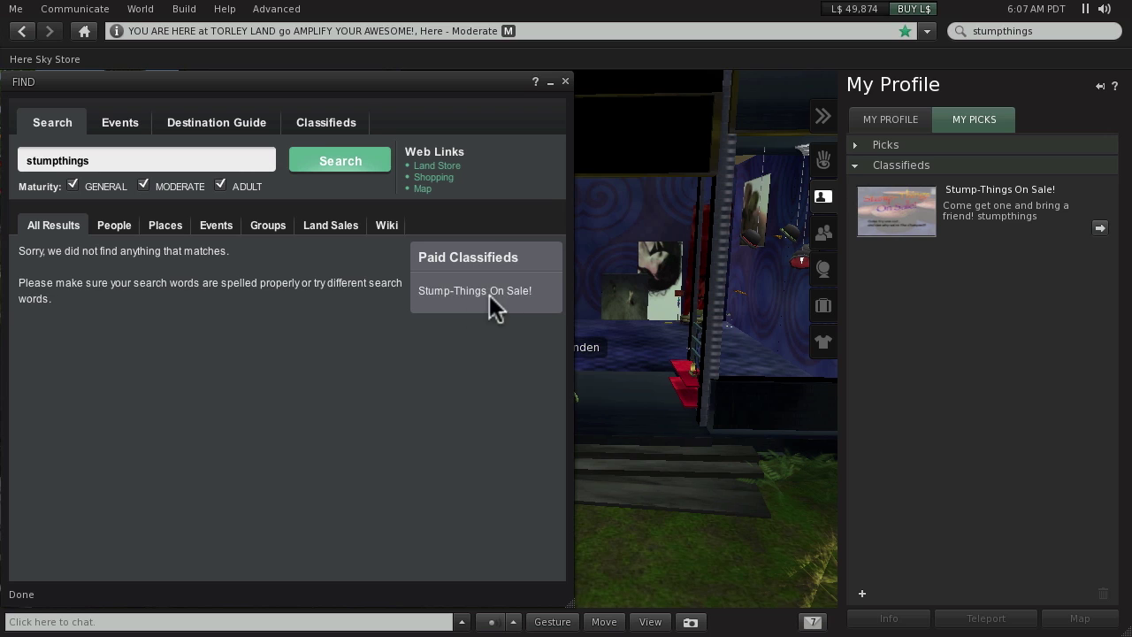
pyautogui.click(326, 126)
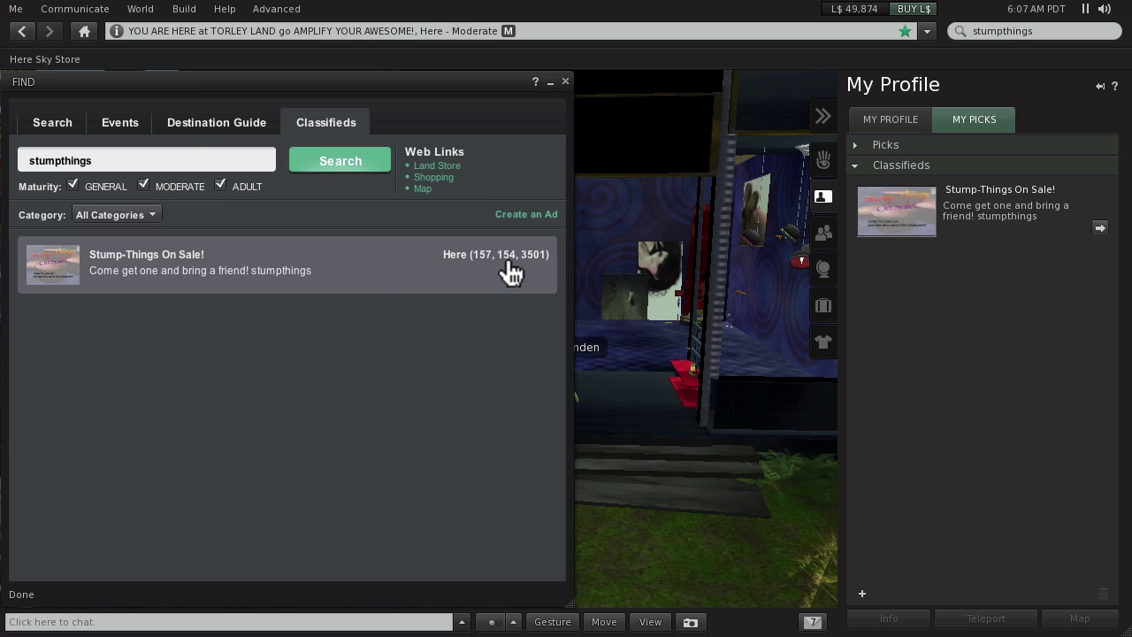
# Step: Minimize the search window, walk the avatar into the store, and restore the search window
pyautogui.click(549, 81)
pyautogui.click(609, 335)
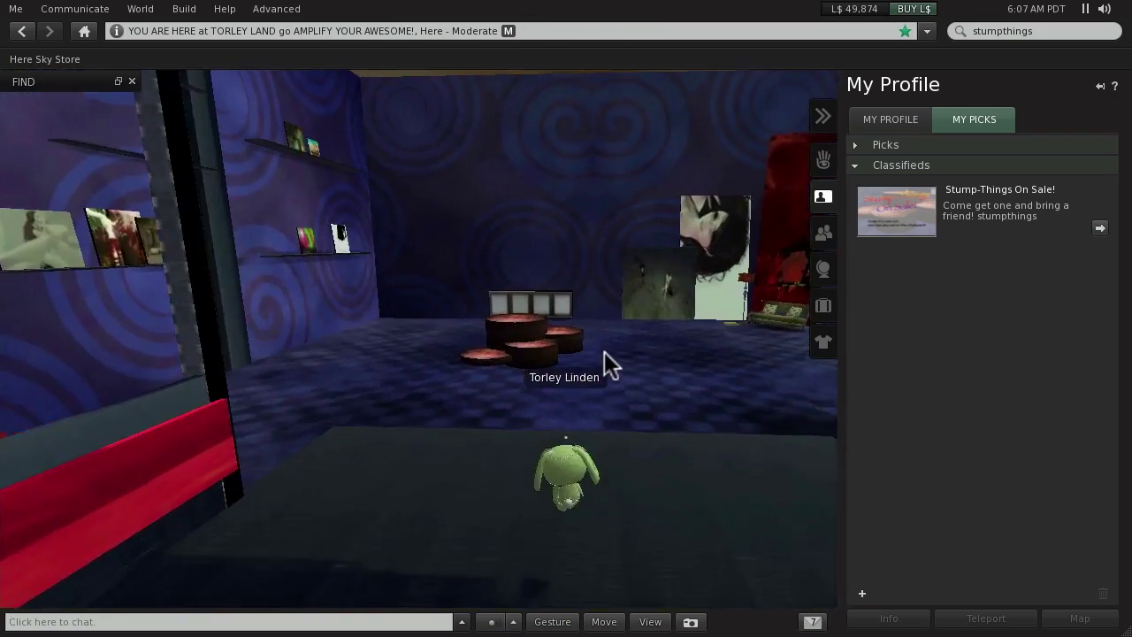
pyautogui.click(119, 82)
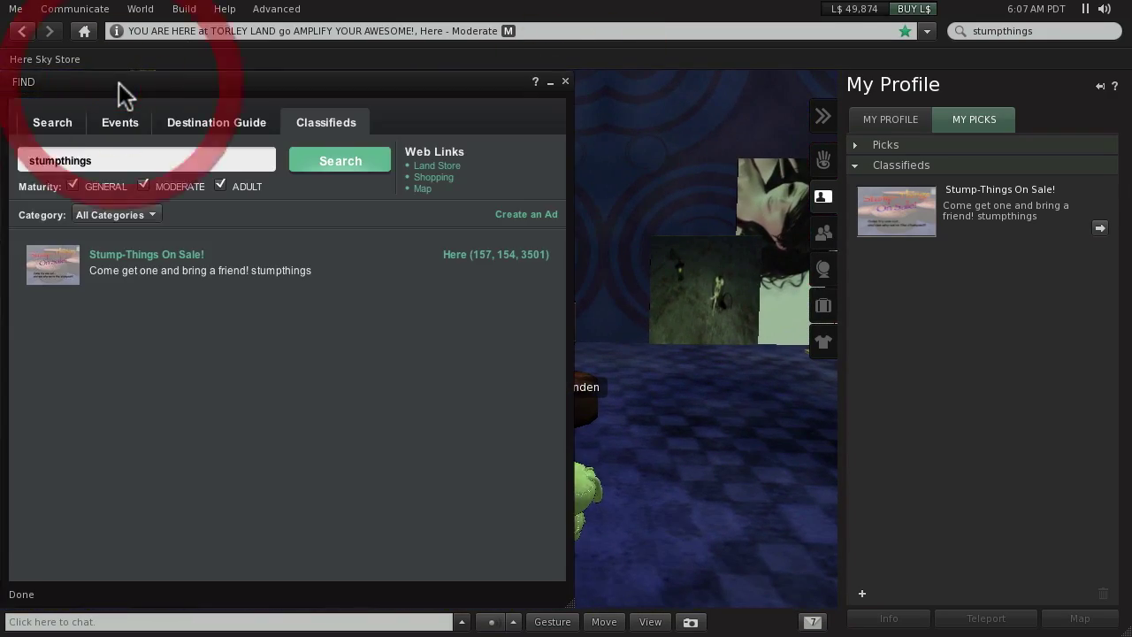
# Step: Expand the Stump-Things On Sale! search result and review its full classified info, including price, clicks and renewal
pyautogui.click(269, 264)
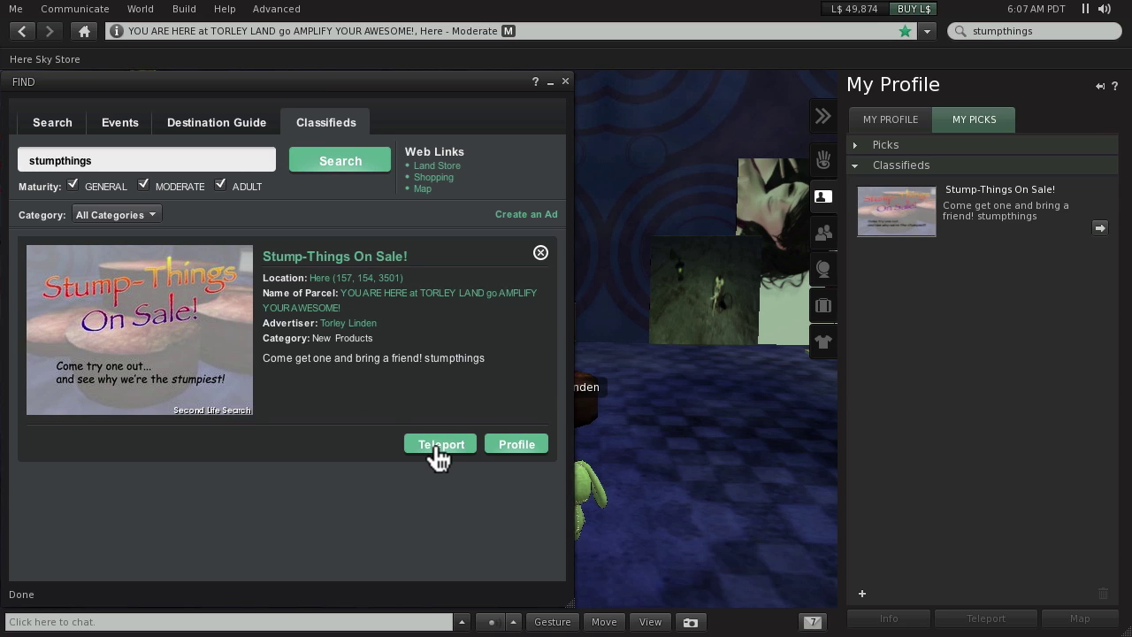
pyautogui.click(533, 454)
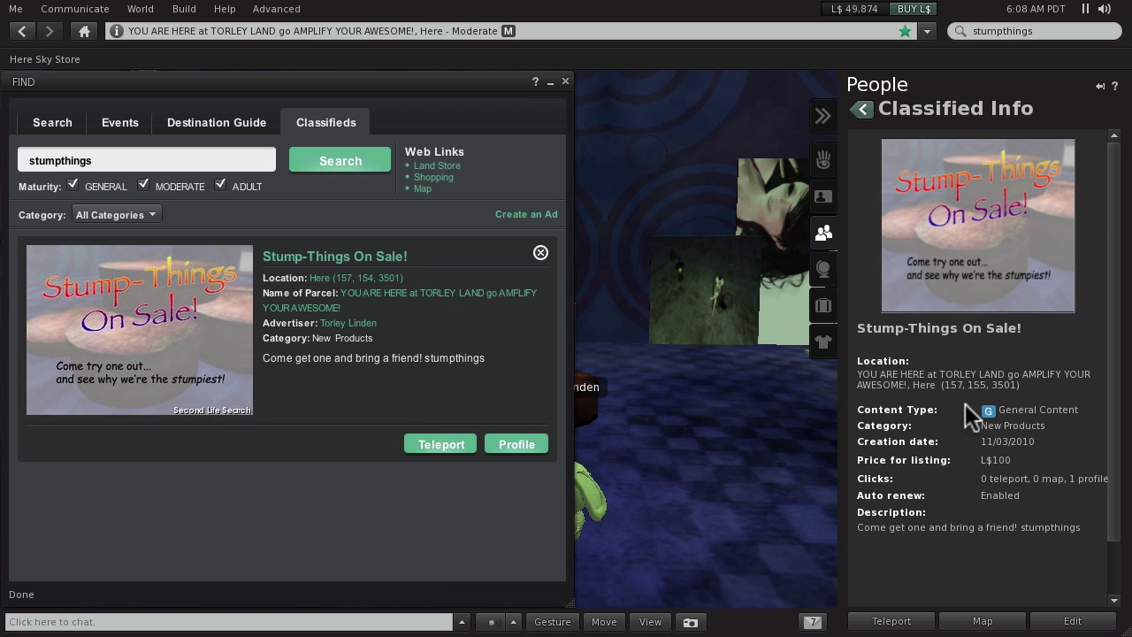
pyautogui.scroll(-2, 950, 477)
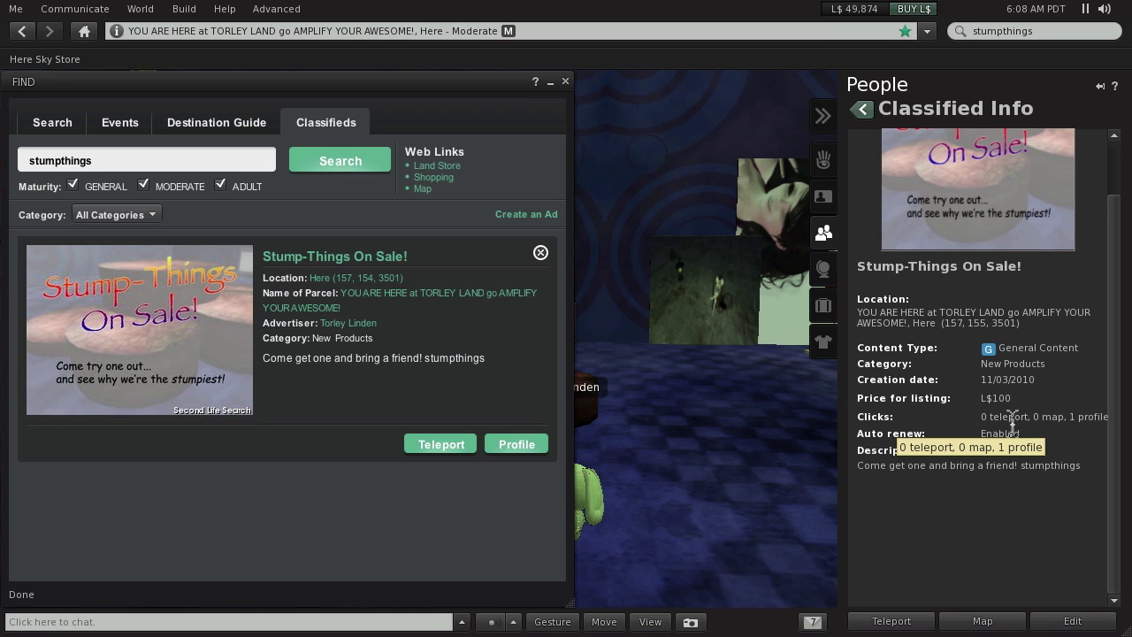
# Step: Search the classifieds for "shoes" and open the full info of the AKEYO NEW MOCAP AO ad to check its listing price
pyautogui.moveTo(92, 160); pyautogui.dragTo(28, 160)
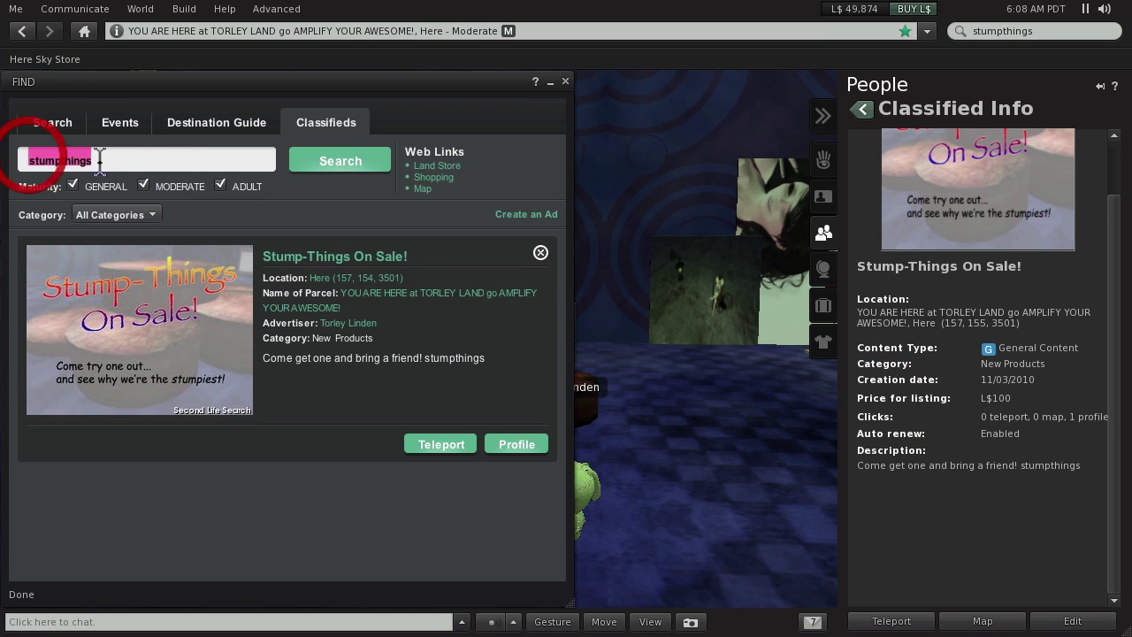
pyautogui.write('shoes')
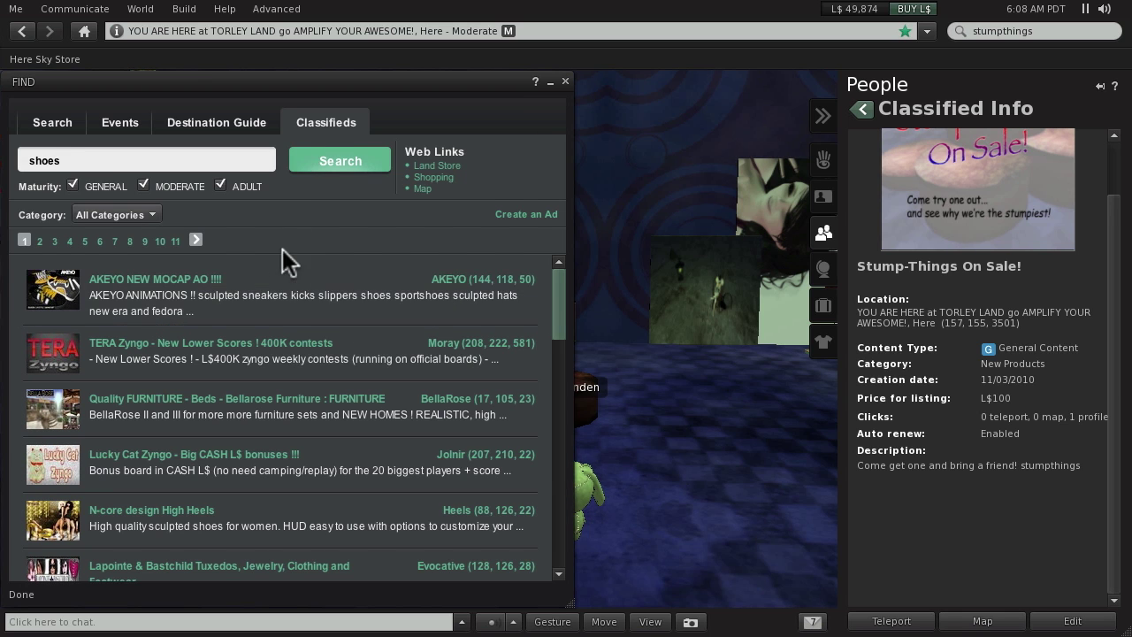
pyautogui.click(280, 285)
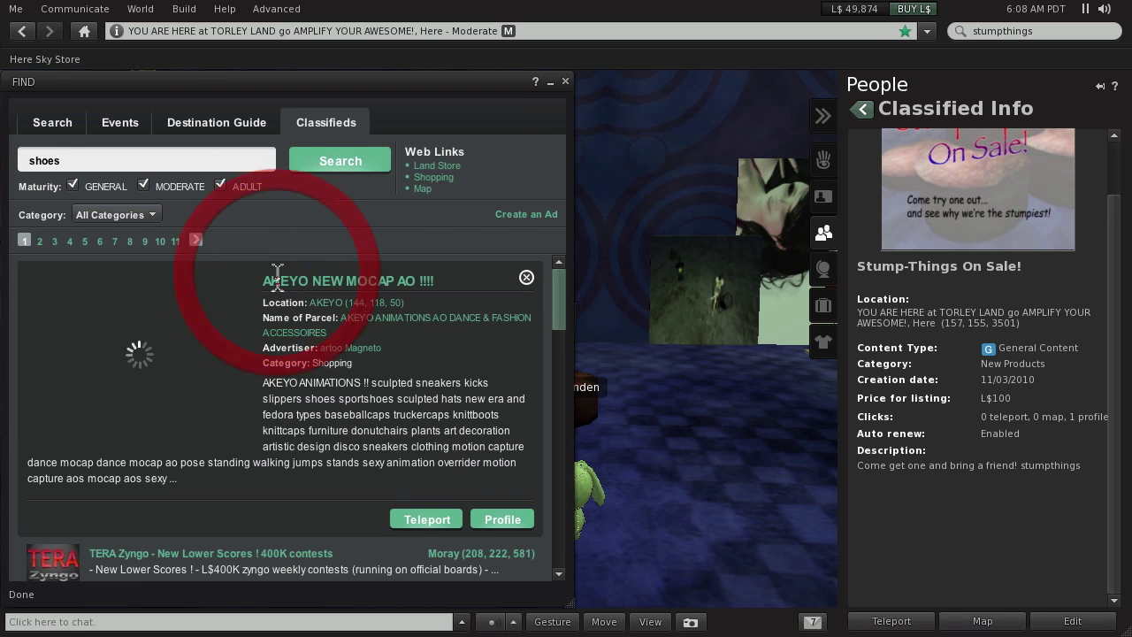
pyautogui.click(511, 529)
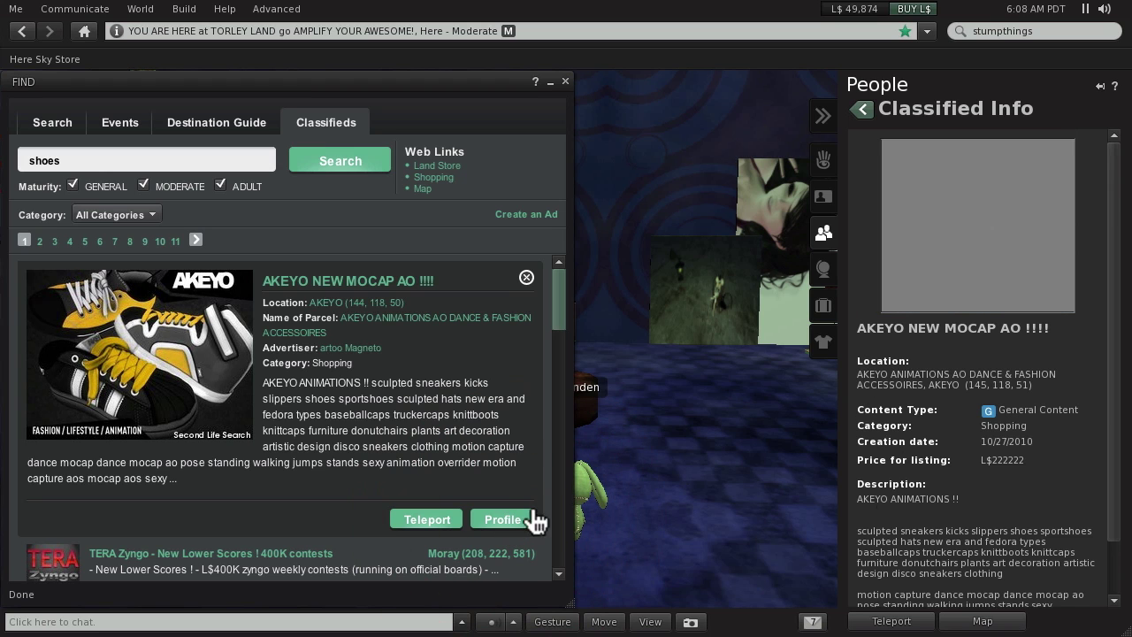
# Step: Check the listing price in the TERA Zyngo ad's full info and look through the remaining shoe results
pyautogui.scroll(-3, 352, 436)
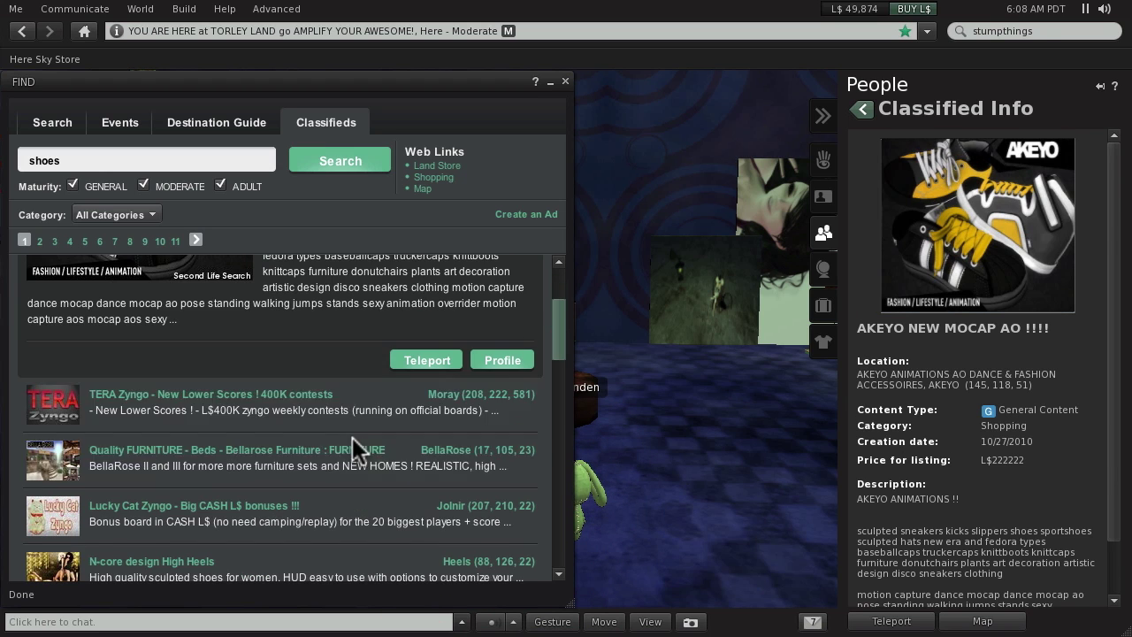
pyautogui.click(358, 414)
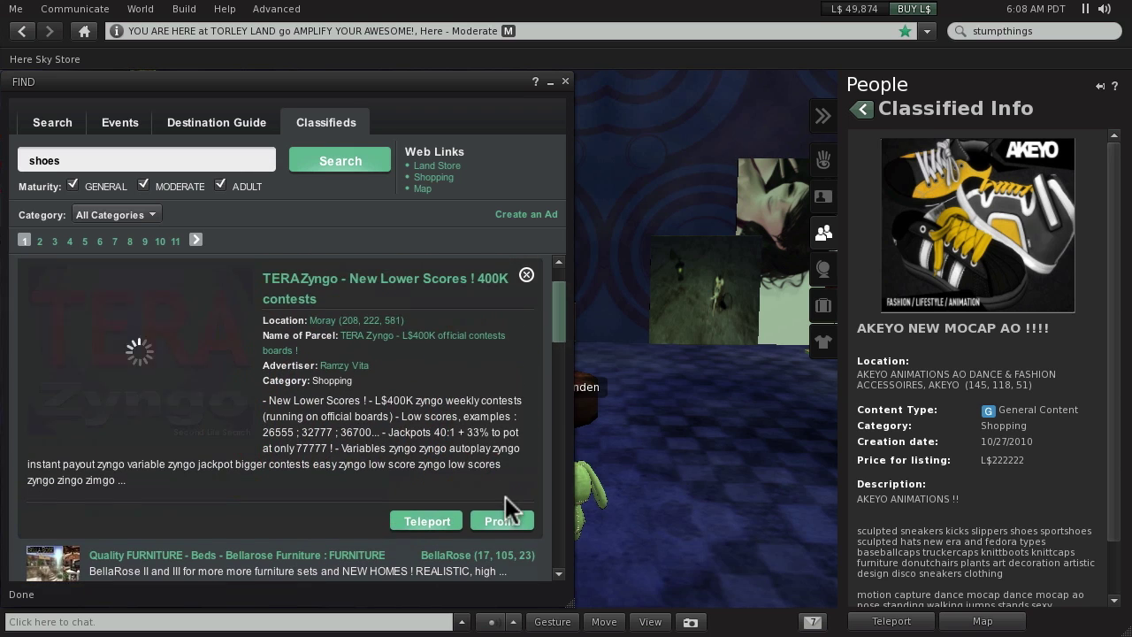
pyautogui.click(500, 528)
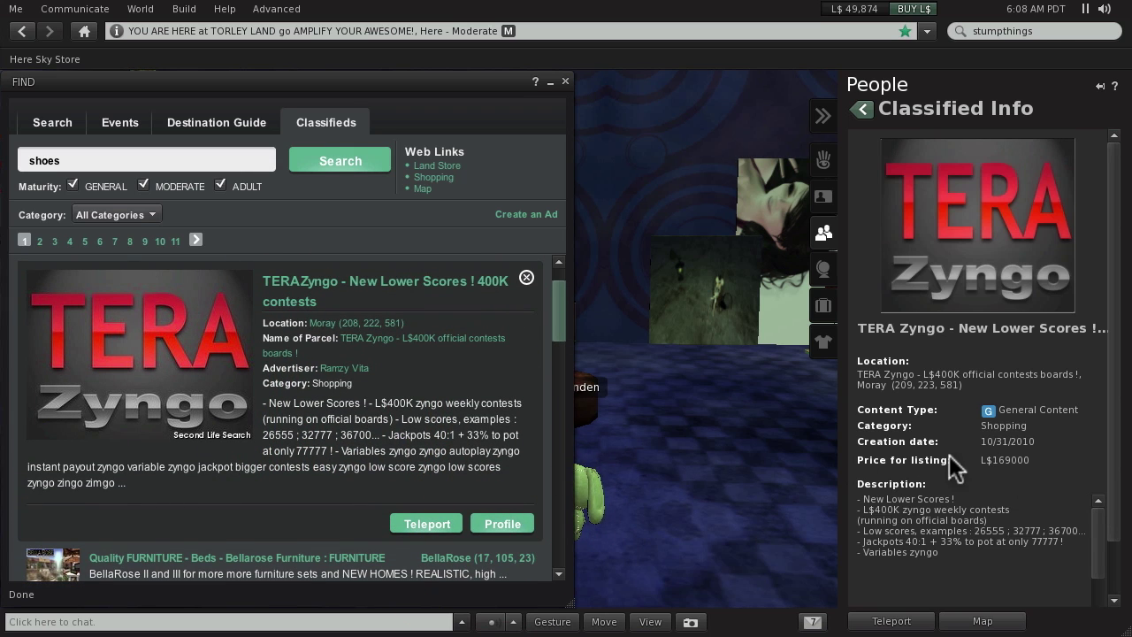
pyautogui.scroll(1, 368, 387)
pyautogui.scroll(-6, 369, 388)
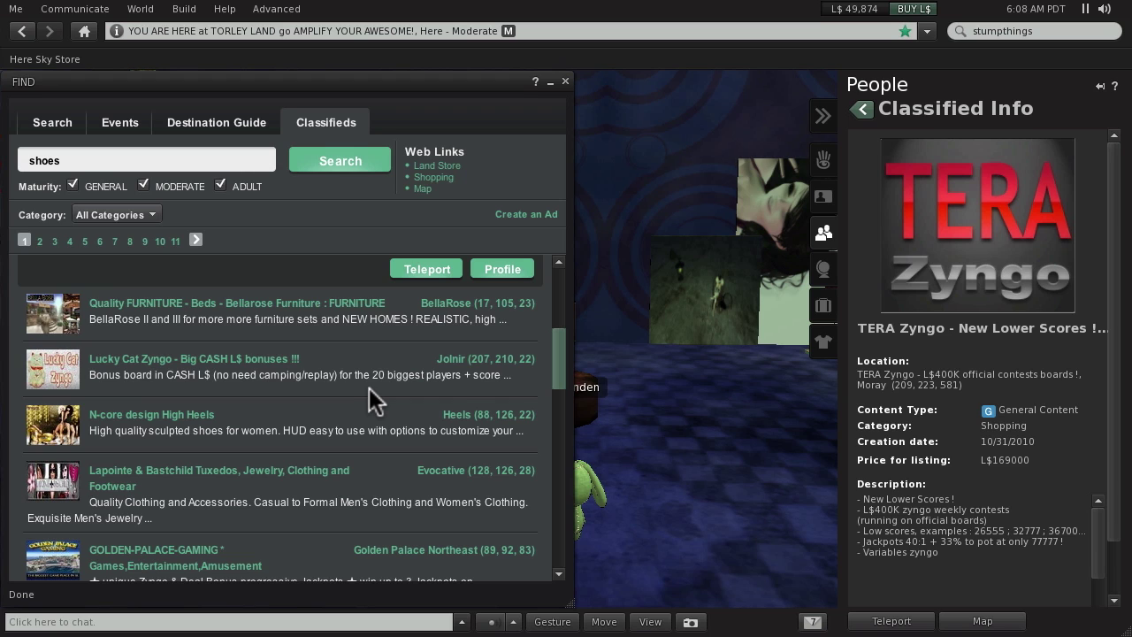
# Step: Search the classifieds for "skins" and check the listing prices of the DREAM INK DESIGN SKIN & TATTOO and TERA Zyngo ads
pyautogui.doubleClick(44, 160)
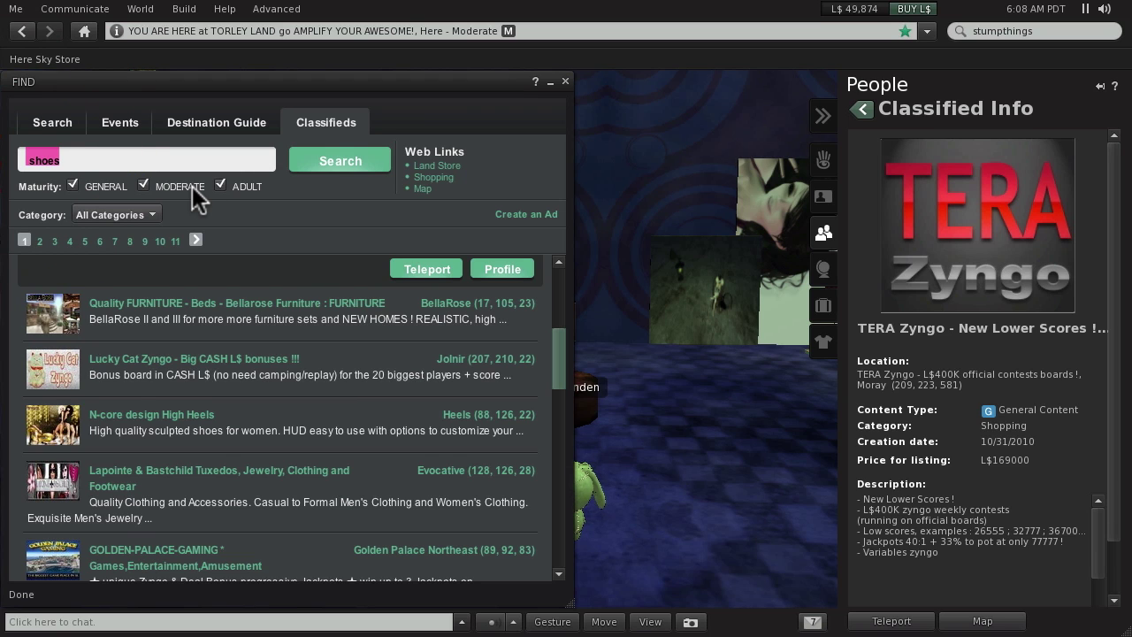
pyautogui.write('skins')
pyautogui.press('Return')
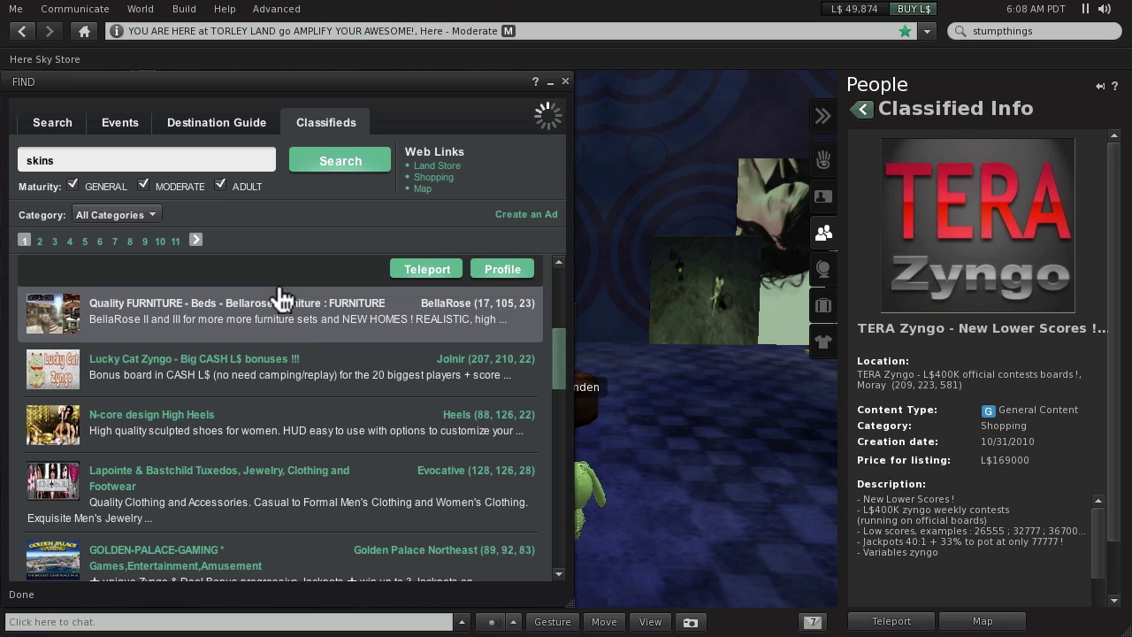
pyautogui.click(371, 296)
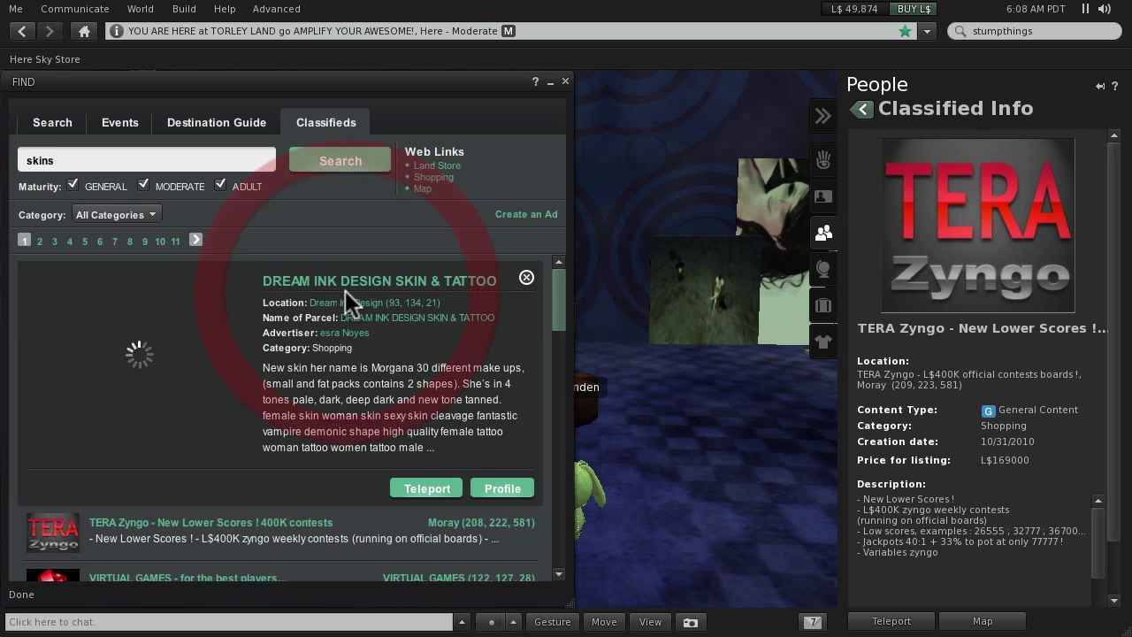
pyautogui.click(487, 492)
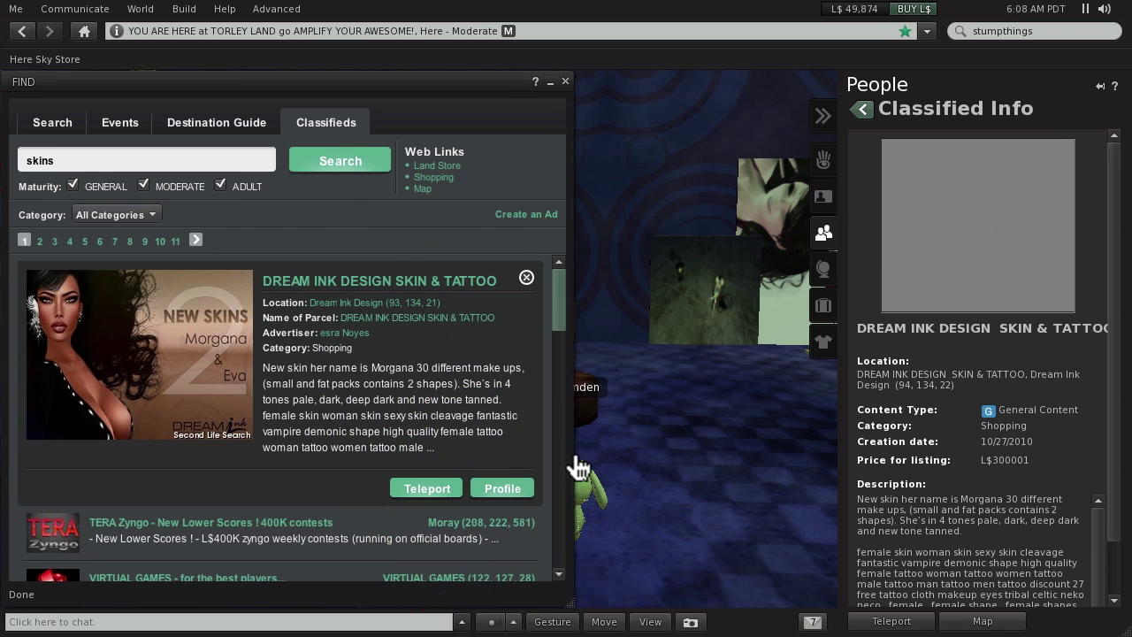
pyautogui.click(505, 546)
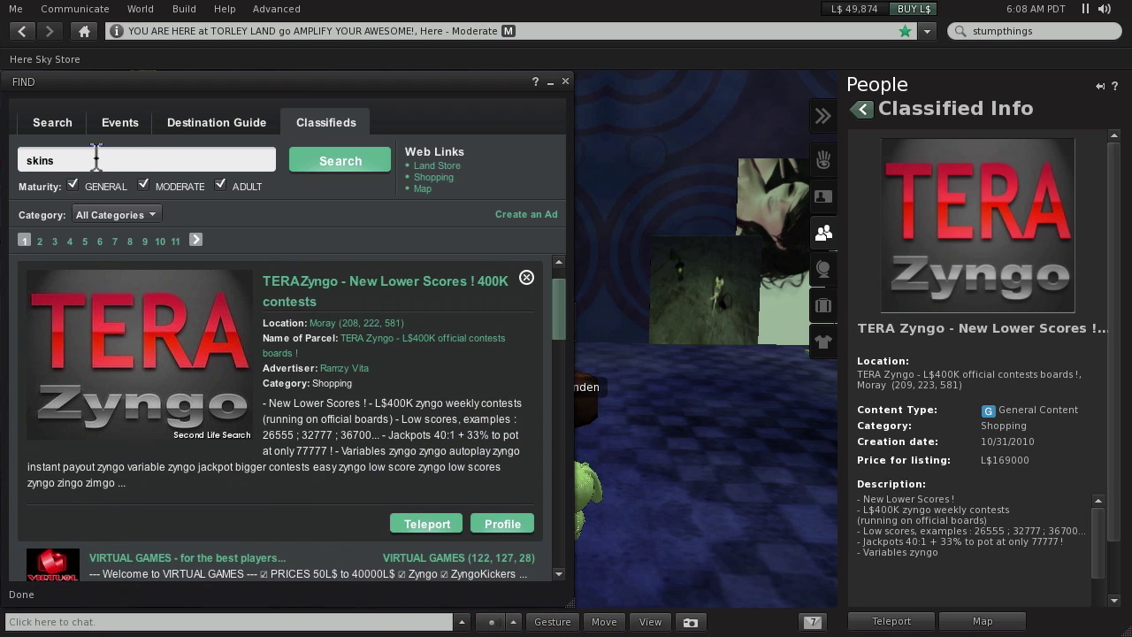
# Step: Search the classifieds for "jewelry" and check the listing price in the FallnAngel Creations Main Store ad's full info
pyautogui.moveTo(91, 160); pyautogui.dragTo(25, 160)
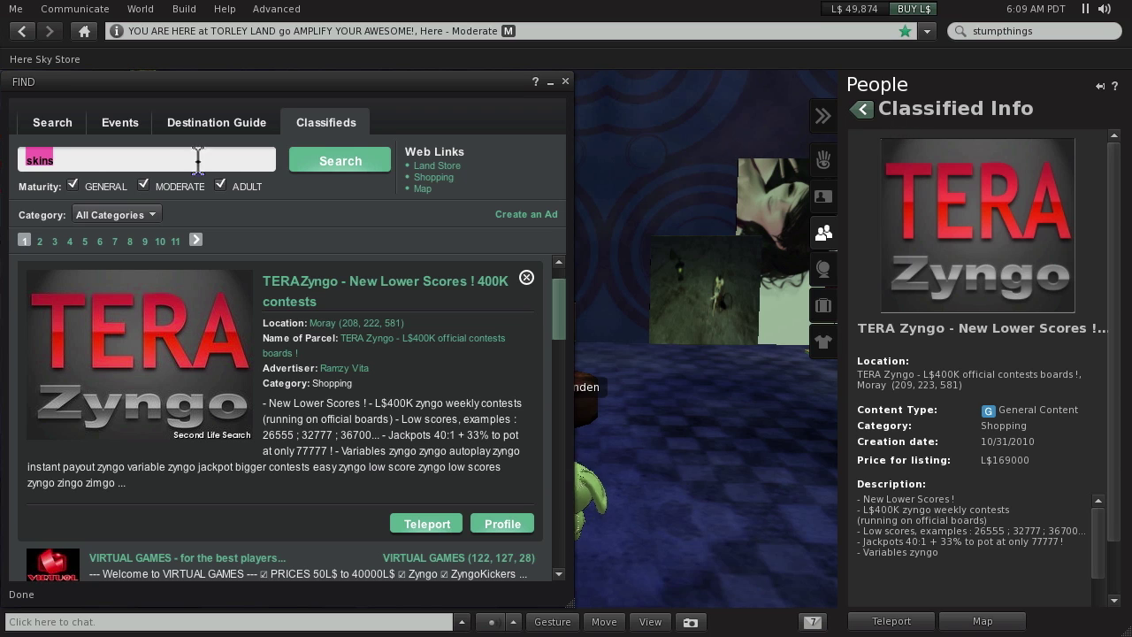
pyautogui.write('jewelry')
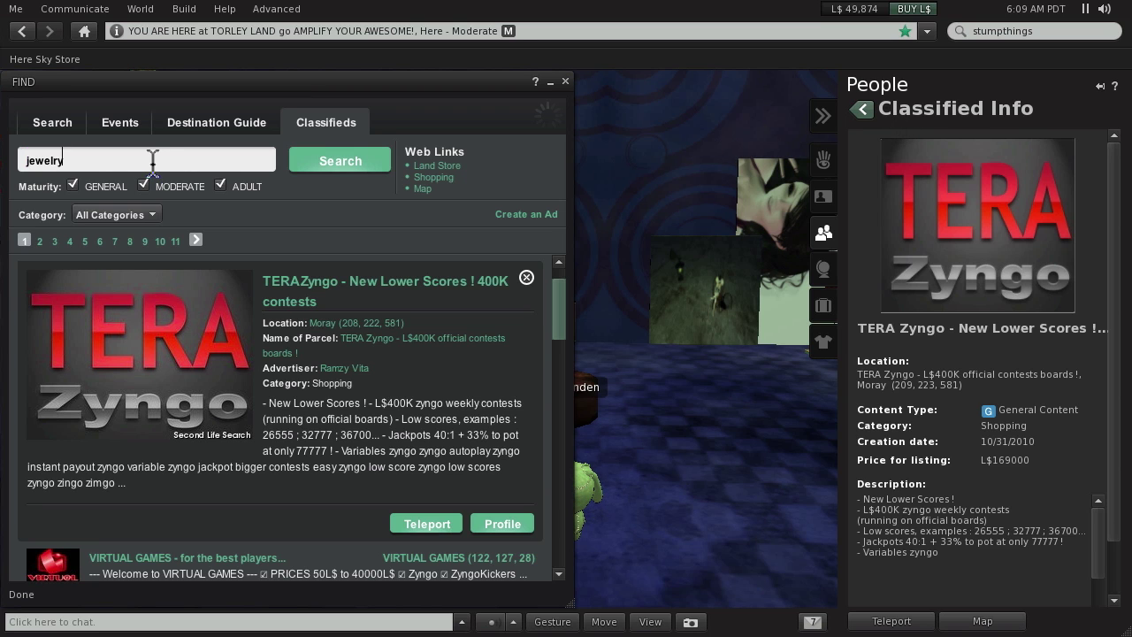
pyautogui.press('Return')
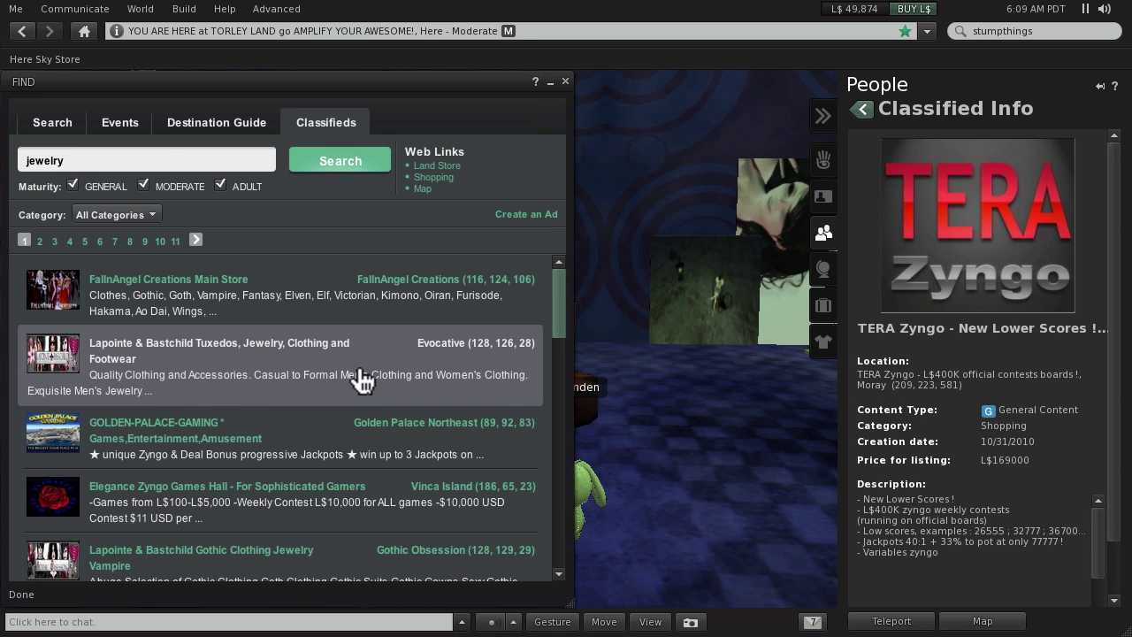
pyautogui.click(328, 309)
pyautogui.click(501, 504)
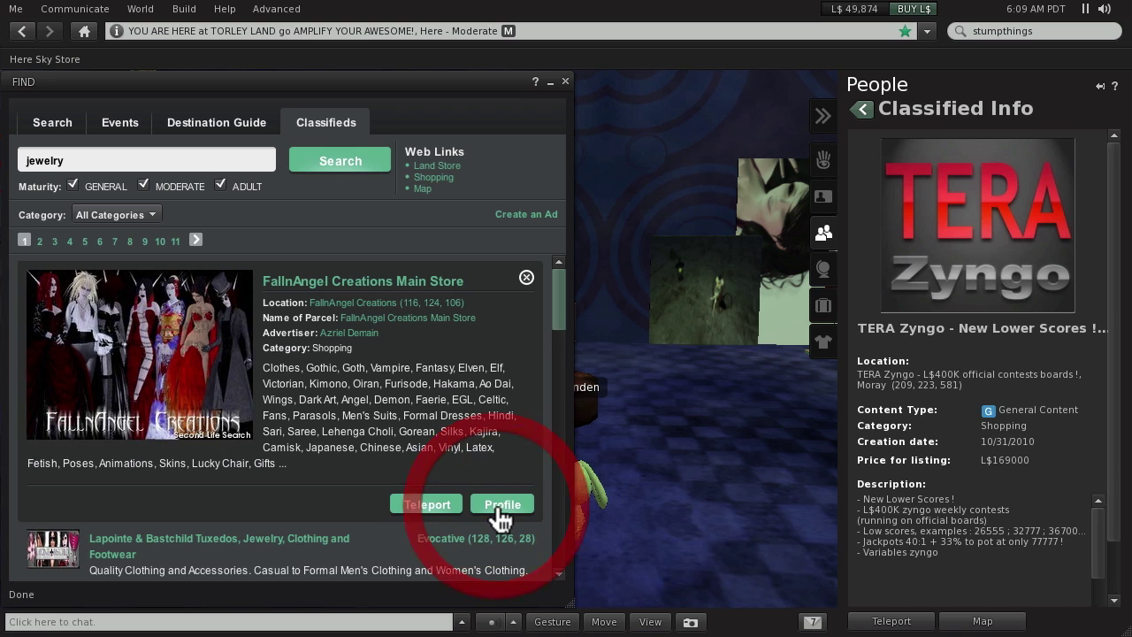
pyautogui.scroll(-2, 212, 463)
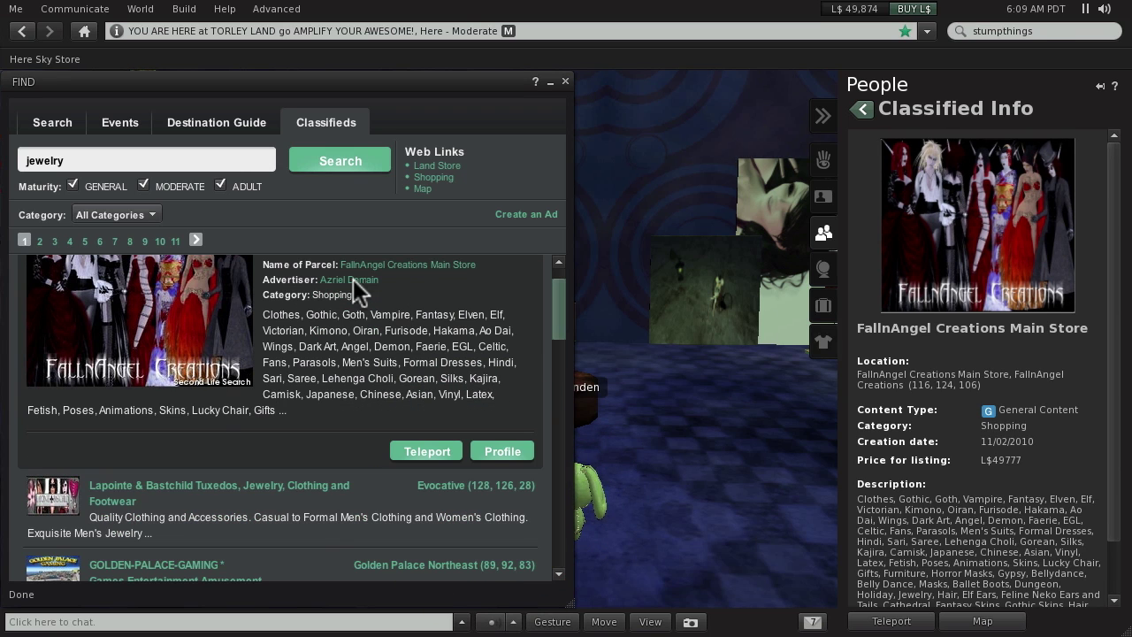
pyautogui.scroll(2, 352, 362)
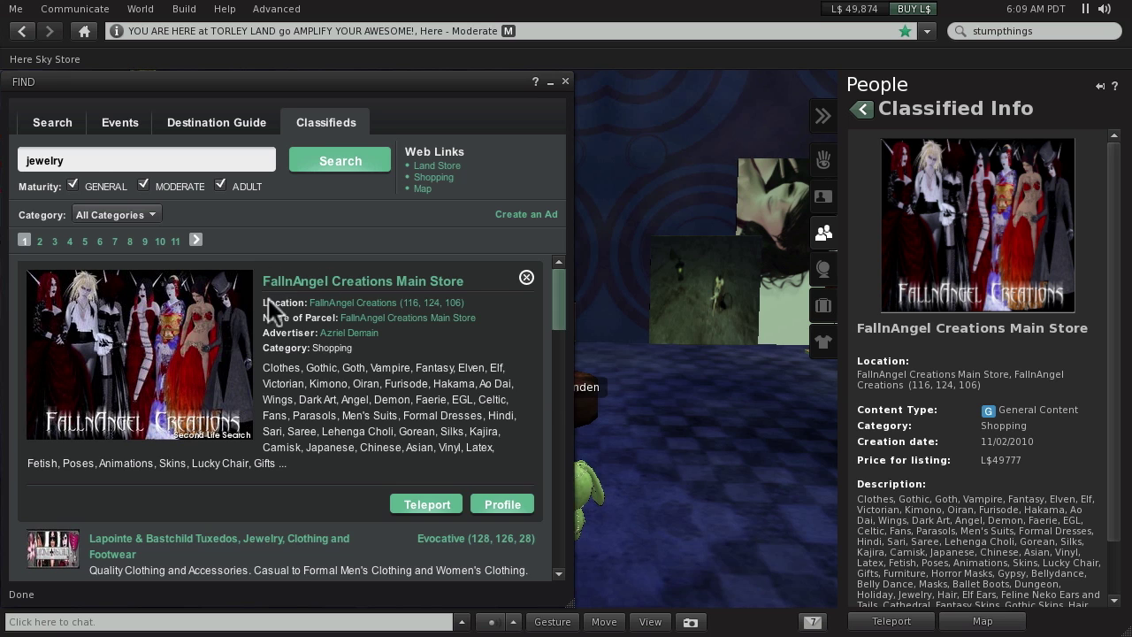
# Step: Open the full info of the Lapointe & Bastchild Tuxedos, Jewelry, Clothing and Footwear ad to check its listing price
pyautogui.scroll(-10, 276, 309)
pyautogui.scroll(10, 375, 360)
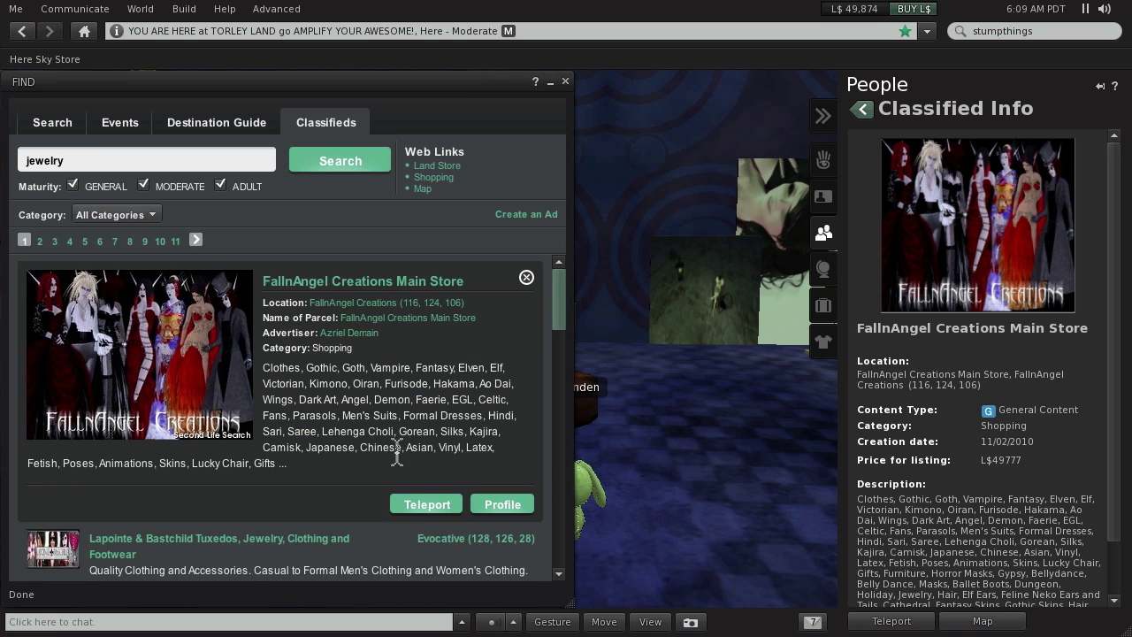
pyautogui.scroll(-4, 392, 436)
pyautogui.click(389, 428)
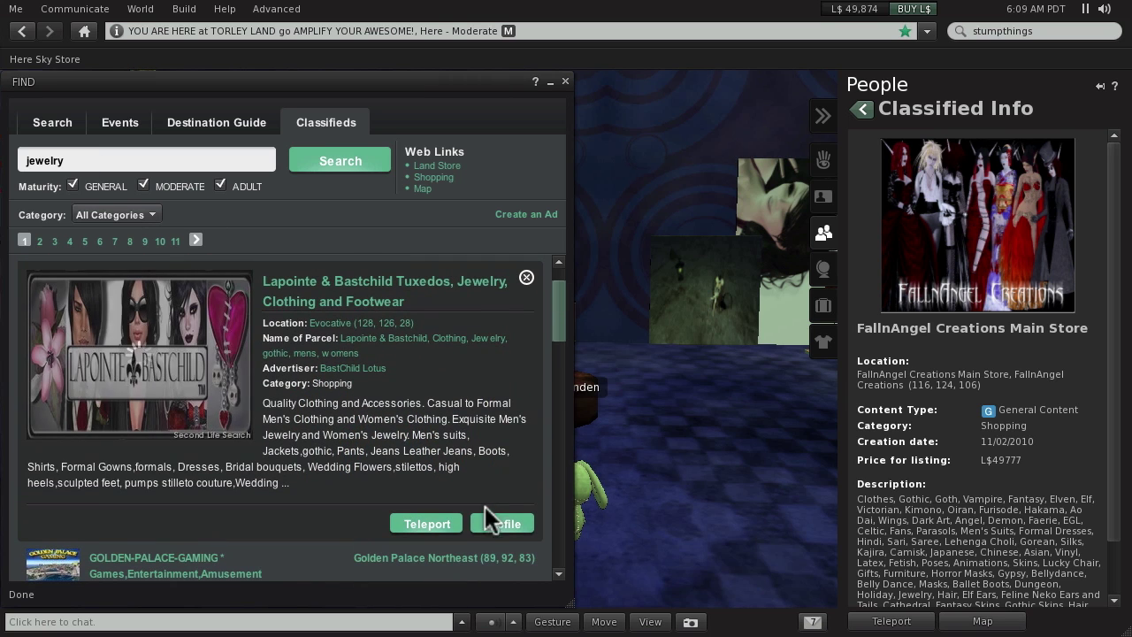
pyautogui.click(502, 525)
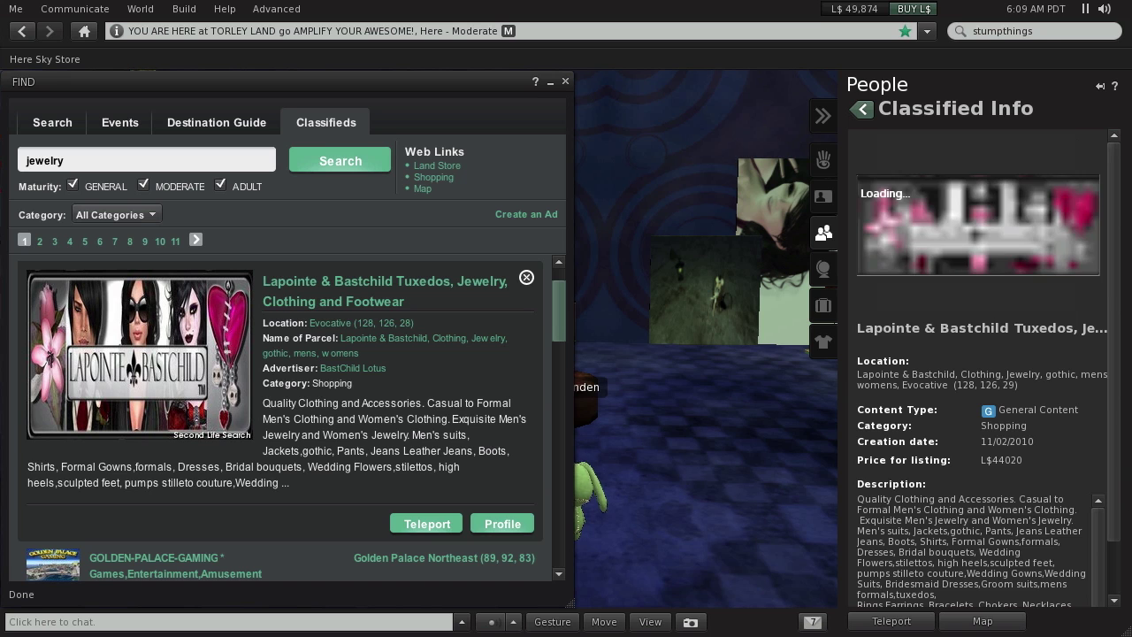
# Step: Check the listing prices in the full info of the GOLDEN-PALACE-GAMING and Elegance Zyngo Games Hall ads
pyautogui.scroll(-10, 424, 455)
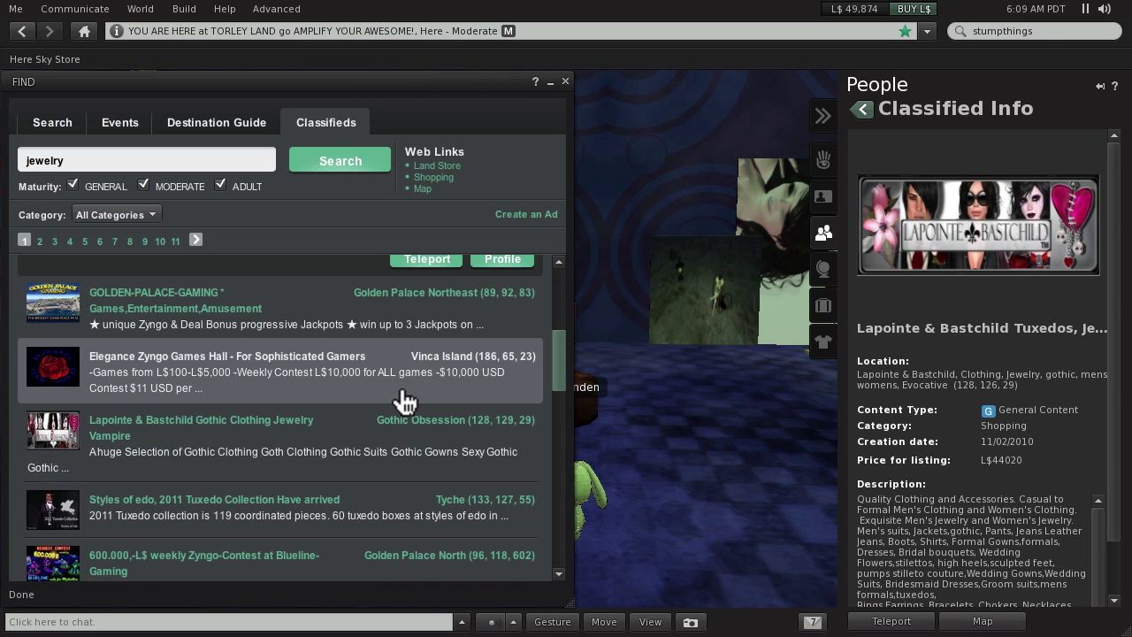
pyautogui.click(385, 324)
pyautogui.click(515, 510)
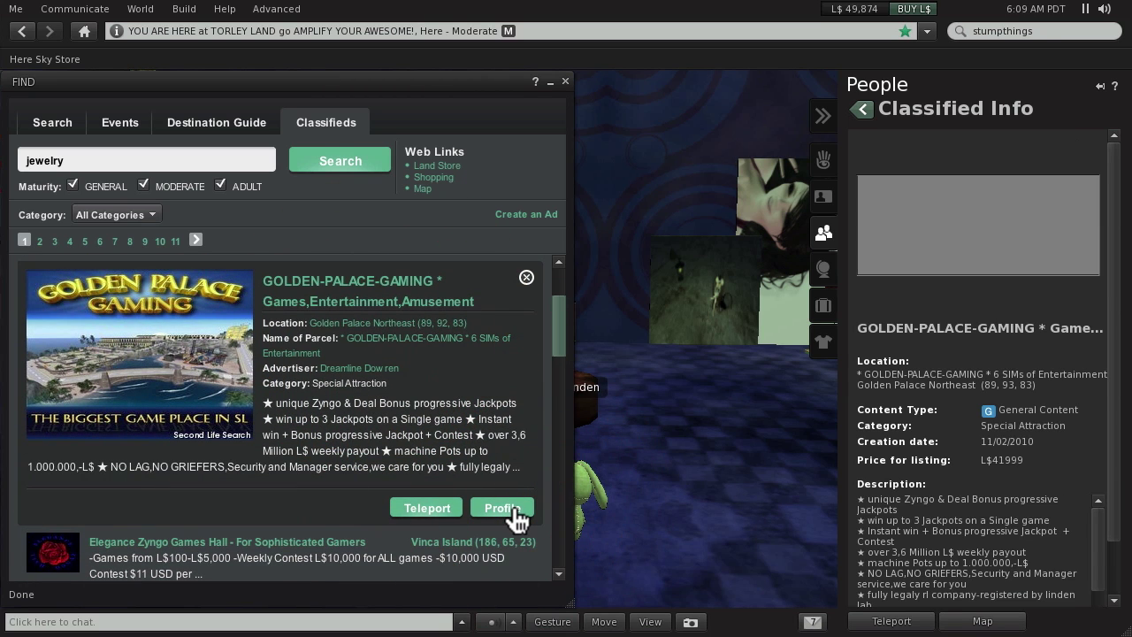
pyautogui.click(395, 552)
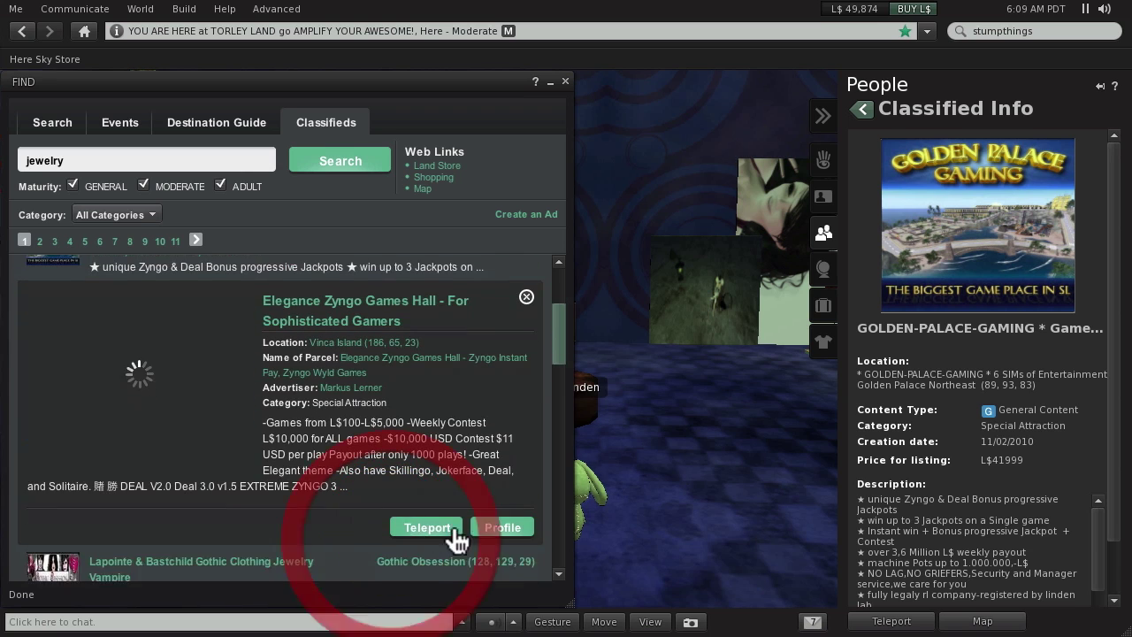
pyautogui.click(504, 508)
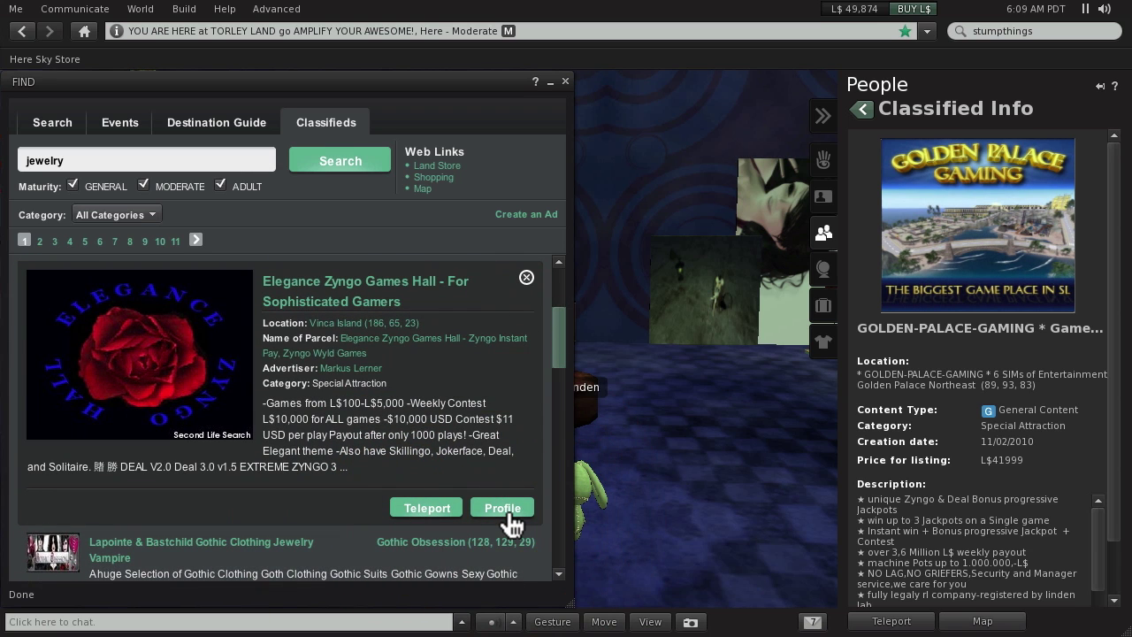
pyautogui.click(504, 509)
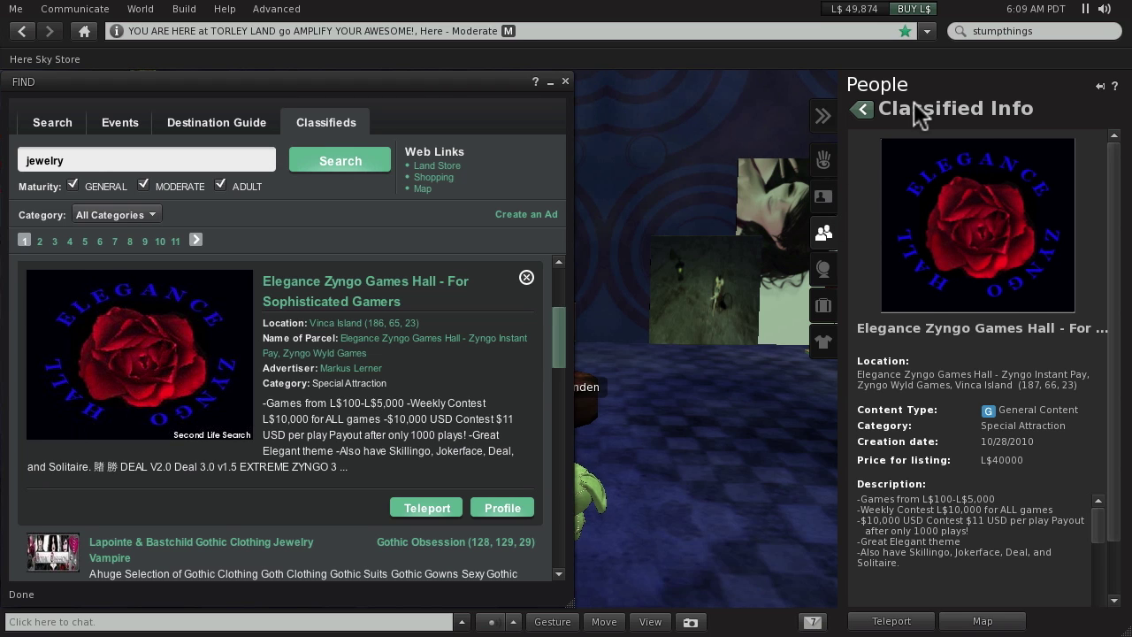
# Step: Leave the classified info, close the search window and sidebar, and turn the avatar to face the sofa
pyautogui.click(861, 109)
pyautogui.click(861, 110)
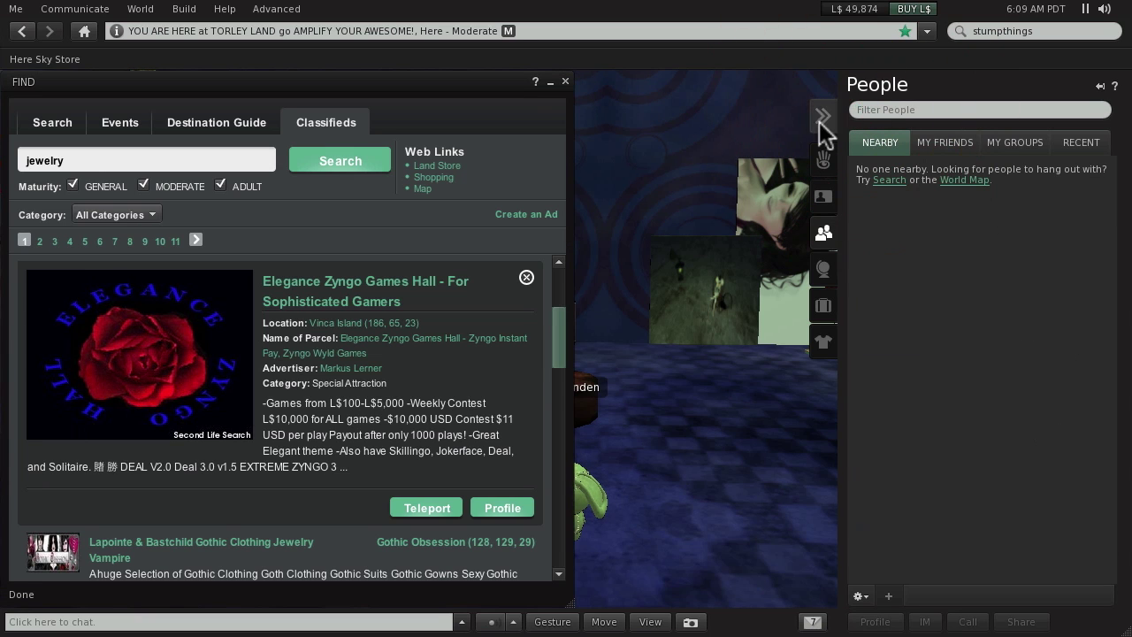
pyautogui.click(565, 81)
pyautogui.click(822, 116)
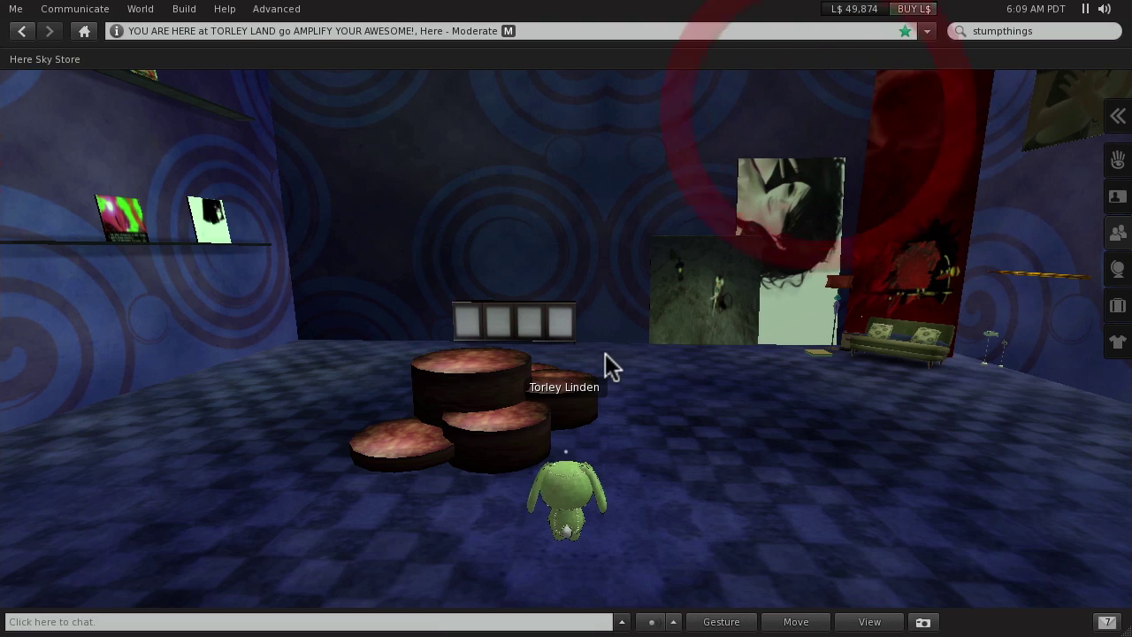
pyautogui.press('Right')
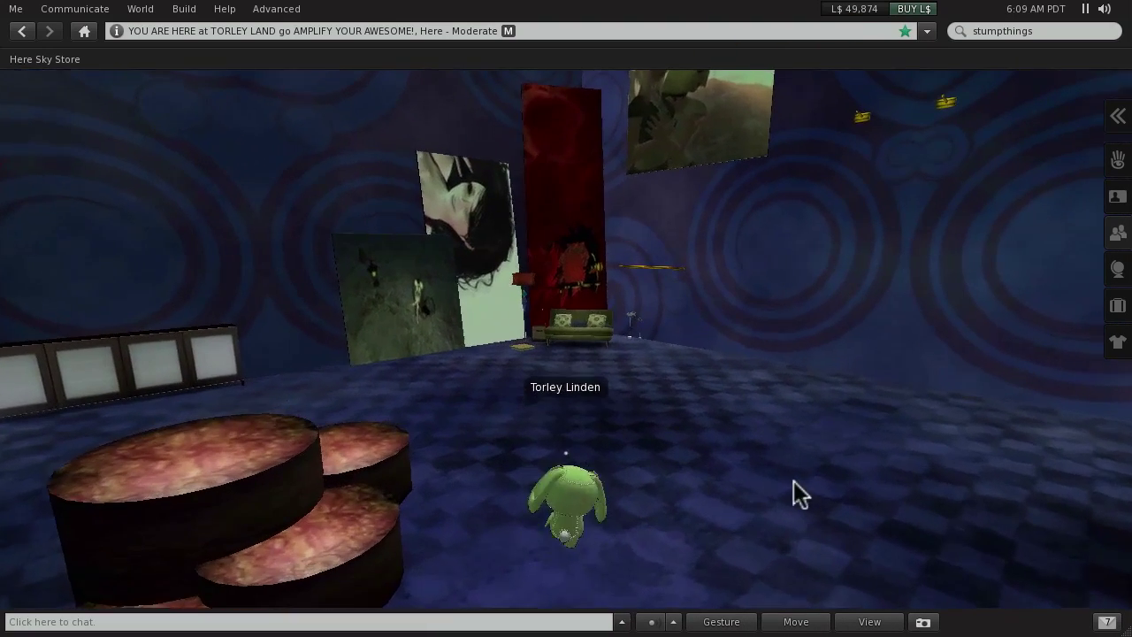
# Step: Open the picks of your own profile and expand the list of your classifieds
pyautogui.click(1116, 200)
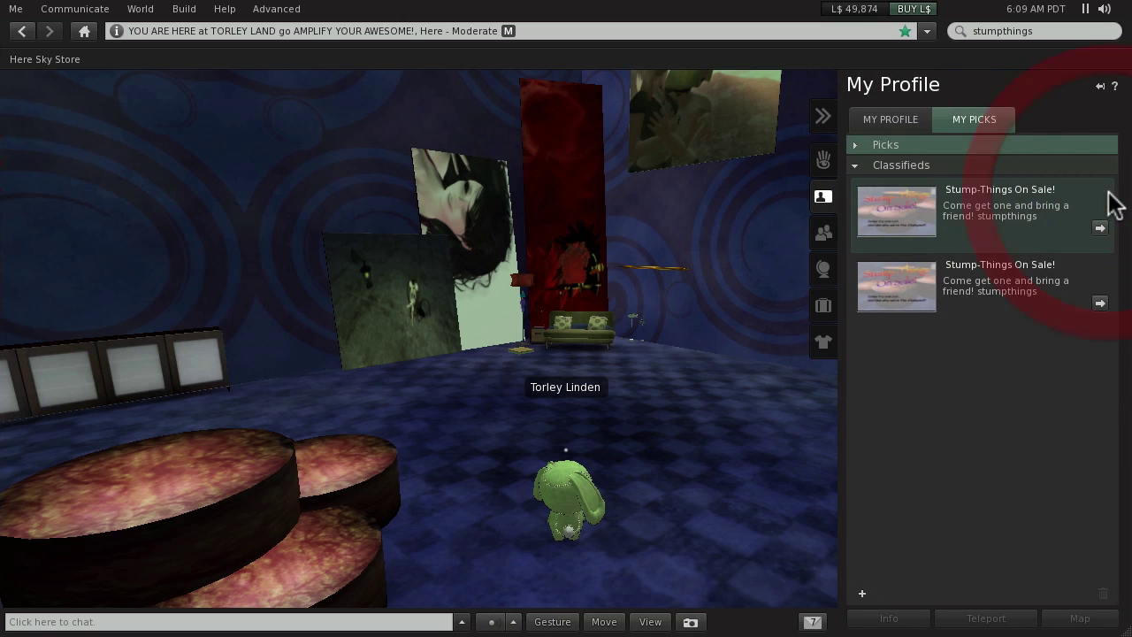
pyautogui.click(961, 127)
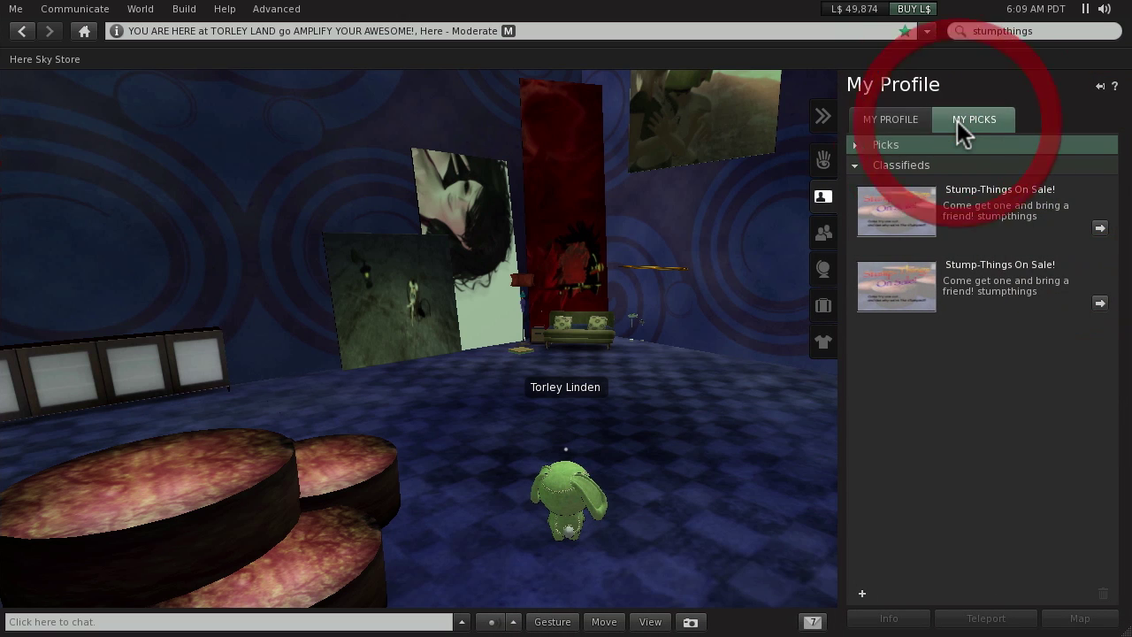
pyautogui.click(880, 166)
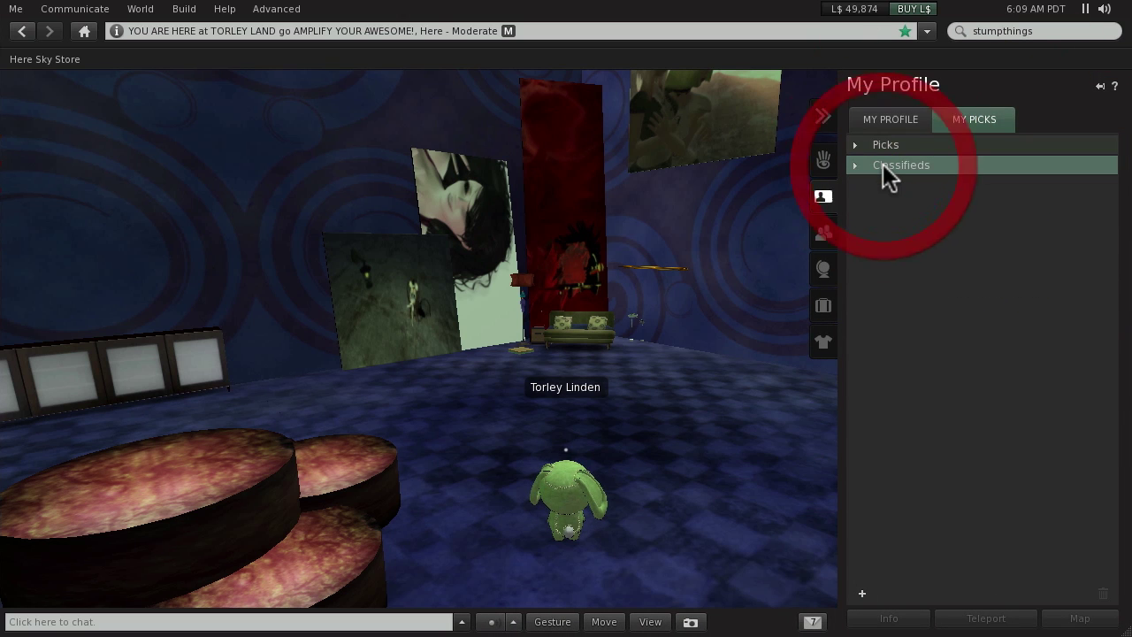
pyautogui.click(882, 164)
# Step: Open the full info of the second Stump-Things On Sale! classified and review its listing details
pyautogui.click(987, 228)
pyautogui.click(979, 298)
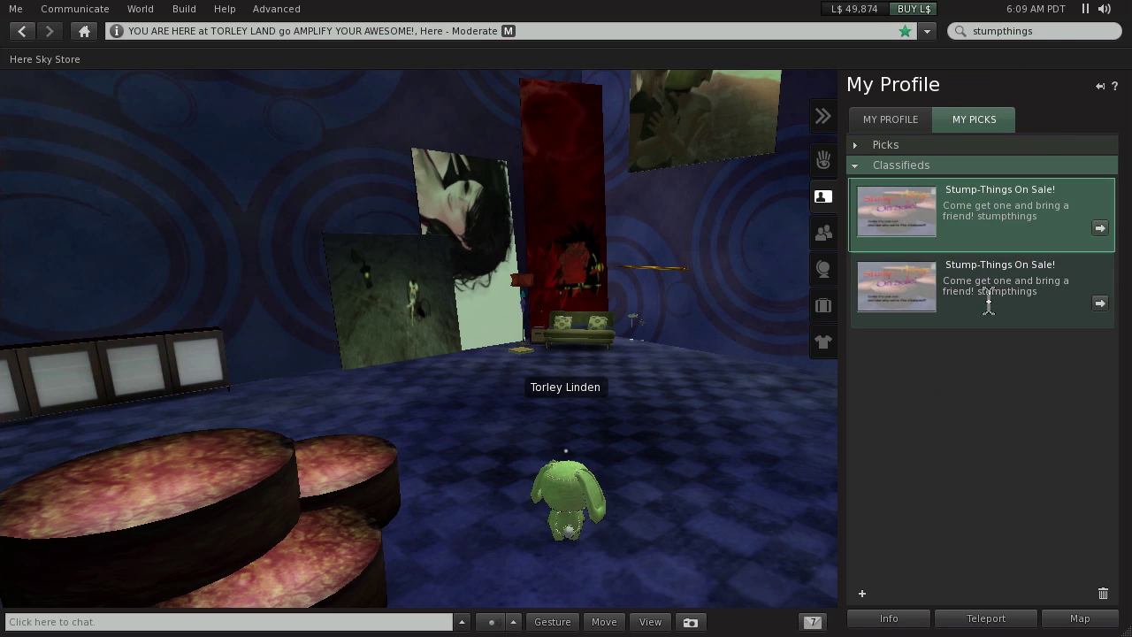
pyautogui.moveTo(988, 303); pyautogui.dragTo(1038, 292)
pyautogui.click(986, 307)
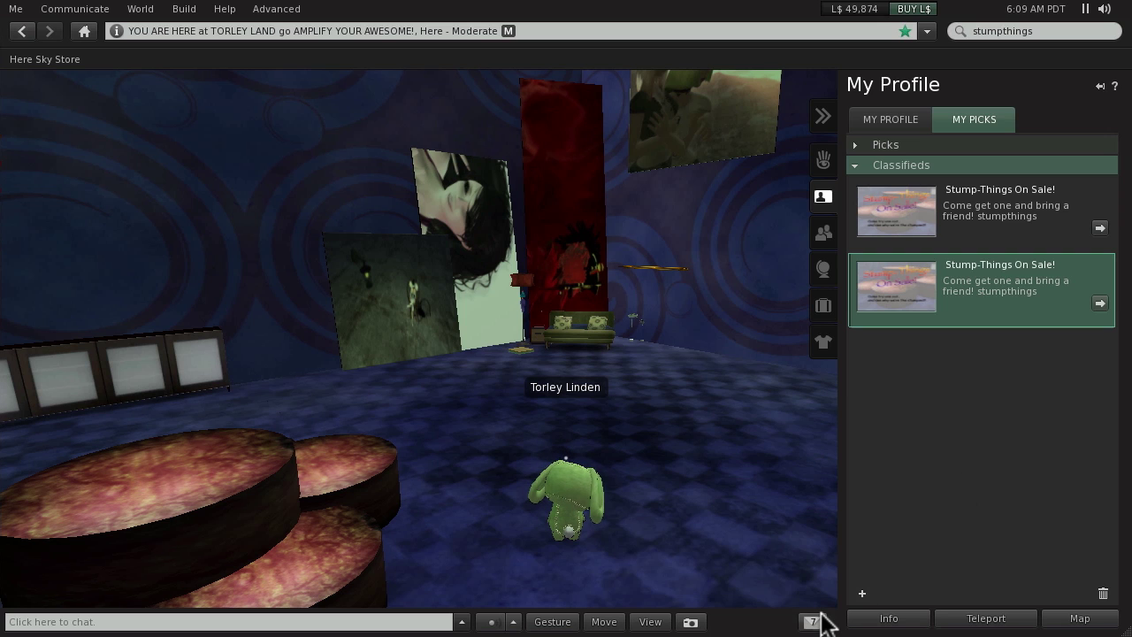
pyautogui.click(891, 619)
pyautogui.scroll(-2, 964, 528)
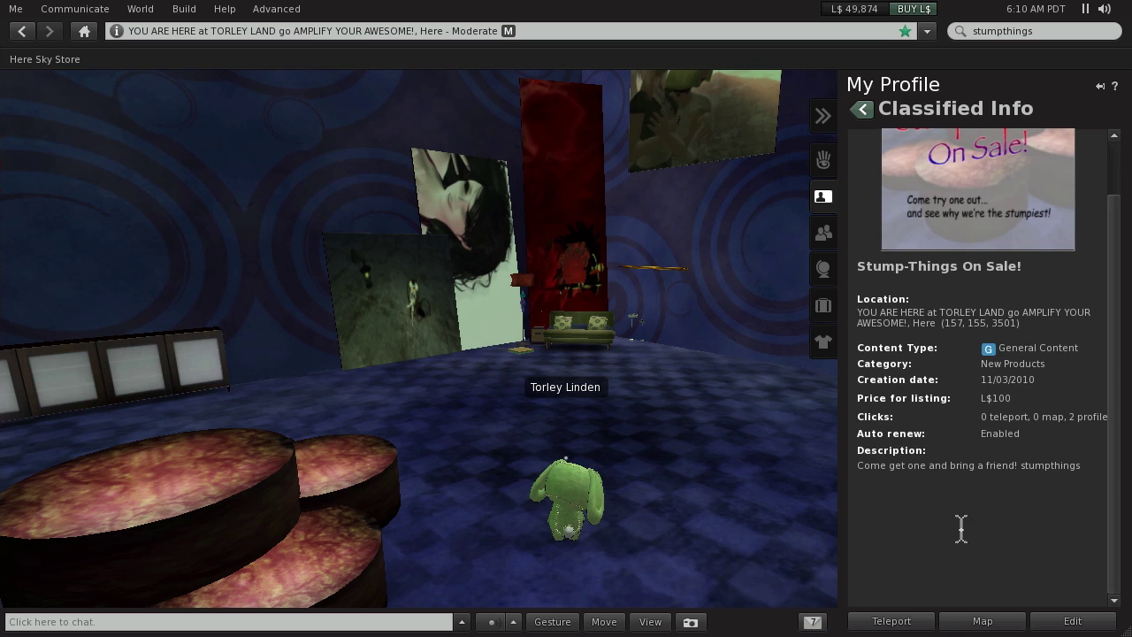
# Step: Return to your classifieds and review the full info of the first Stump-Things On Sale! ad
pyautogui.click(862, 111)
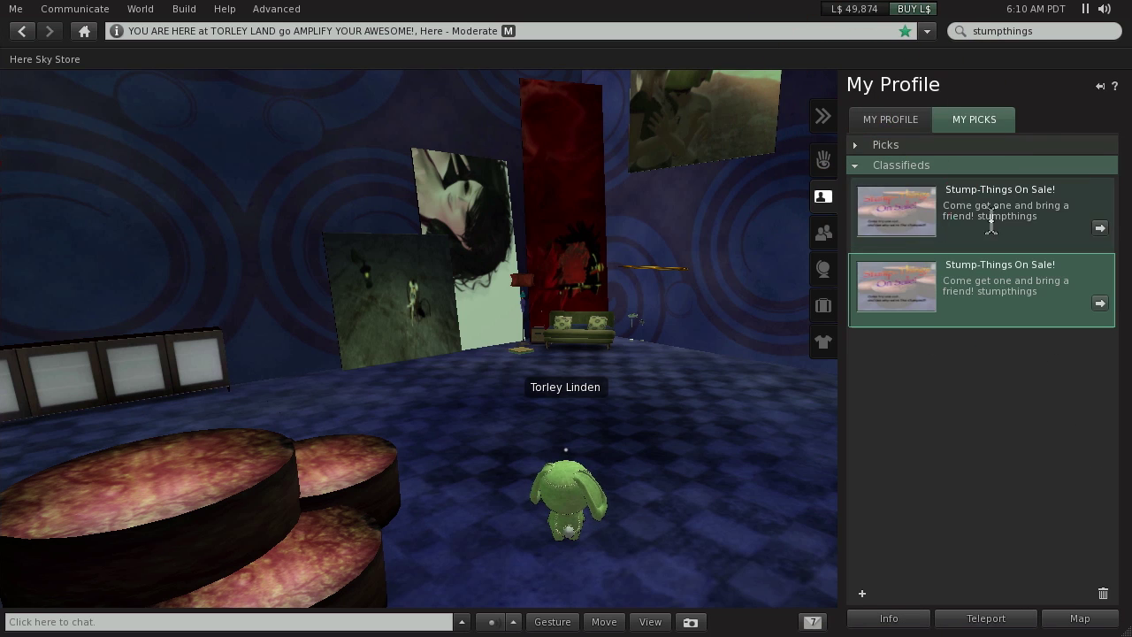
pyautogui.click(885, 618)
pyautogui.scroll(-2, 946, 499)
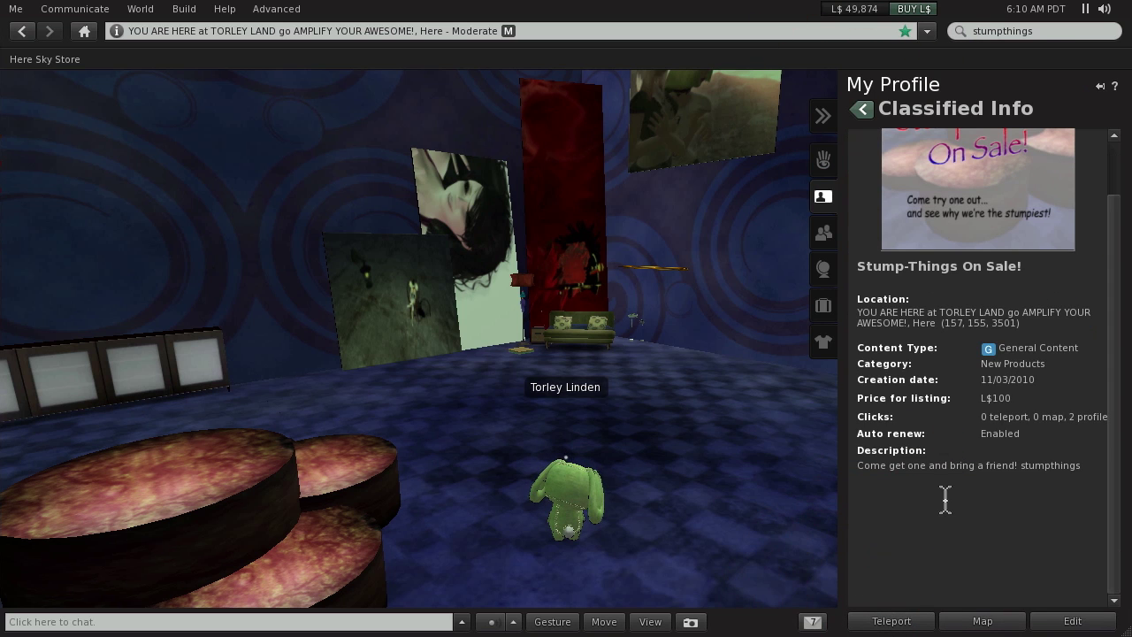
pyautogui.click(863, 111)
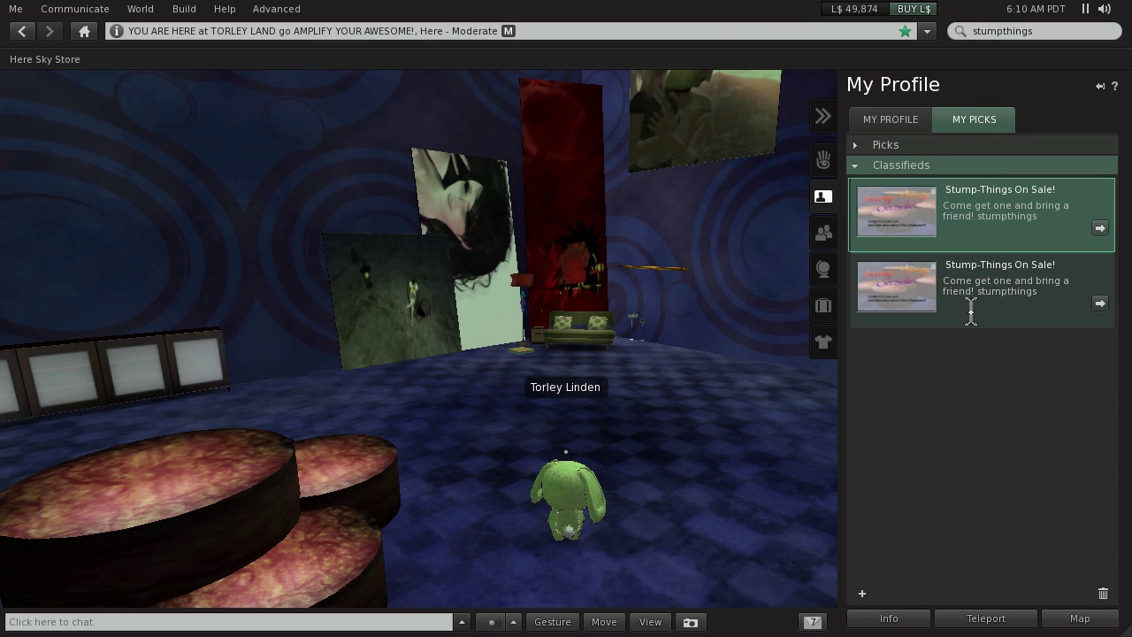
pyautogui.click(970, 309)
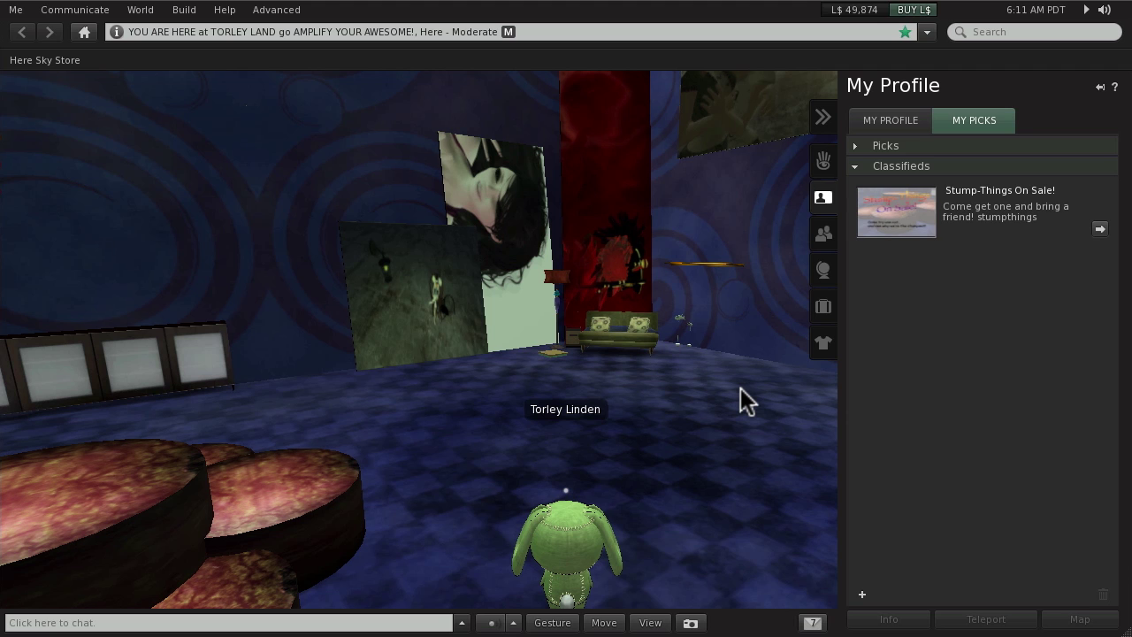
# Step: Open the full info of the only remaining Stump-Things On Sale! classified and examine its click statistics and auto-renew setting
pyautogui.click(988, 235)
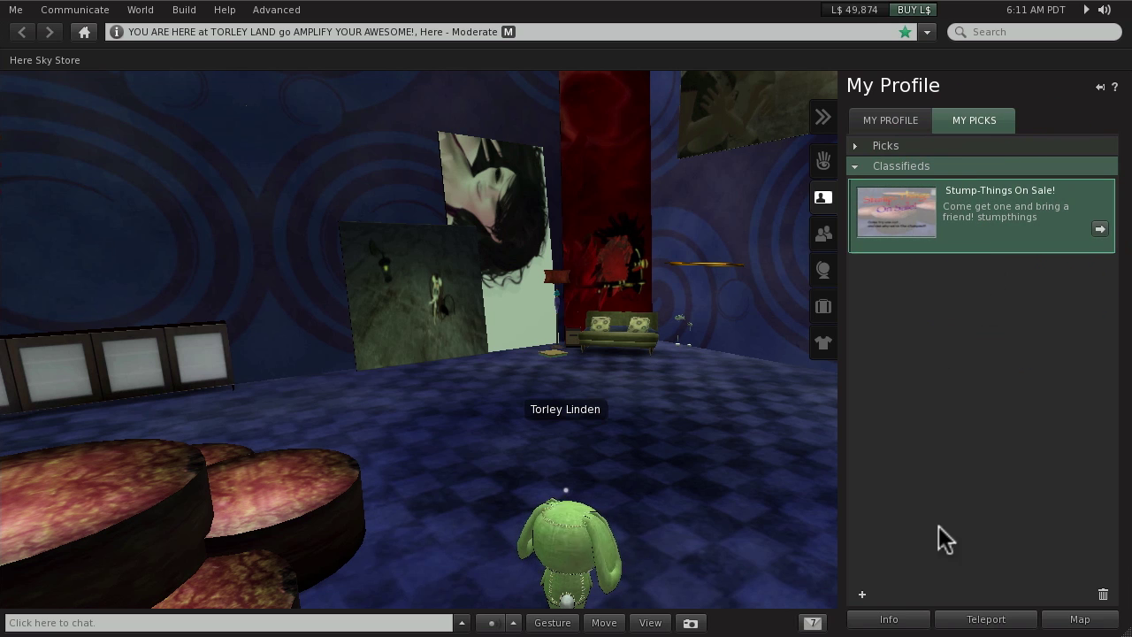
pyautogui.click(891, 619)
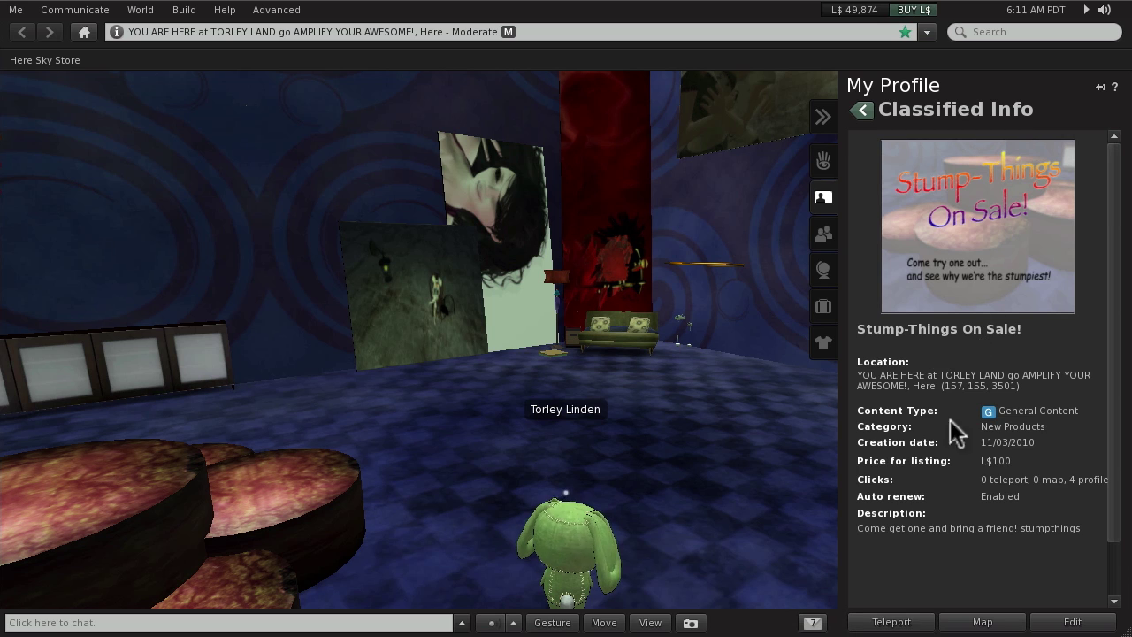
pyautogui.scroll(-3, 944, 442)
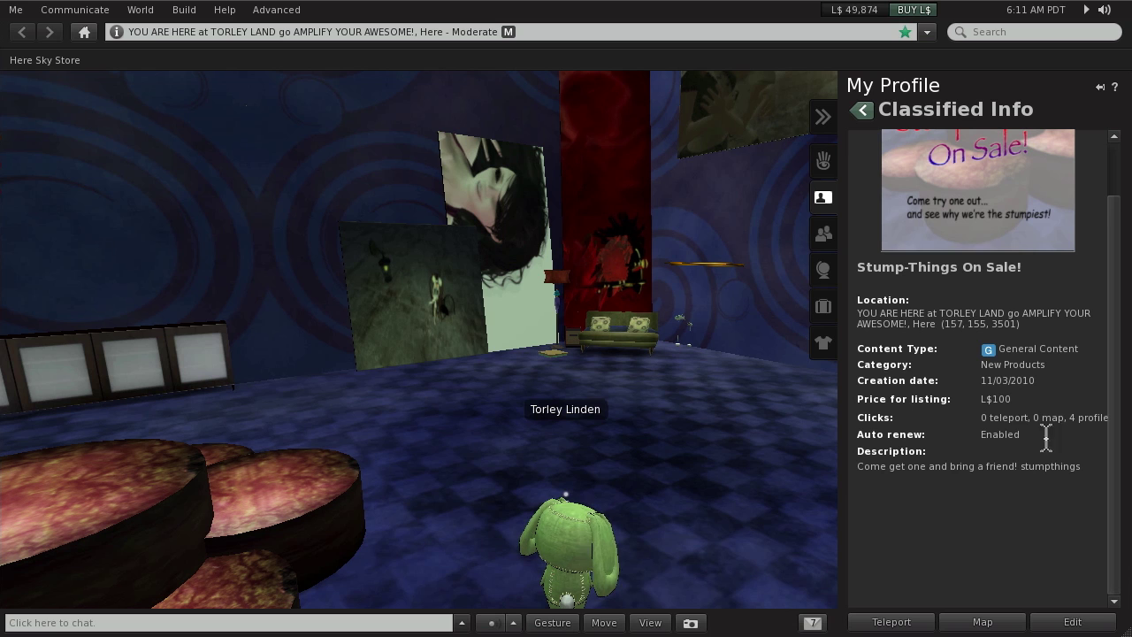
# Step: Open the Stump-Things On Sale! ad for editing and look through its editable fields down to the listing price
pyautogui.click(1086, 622)
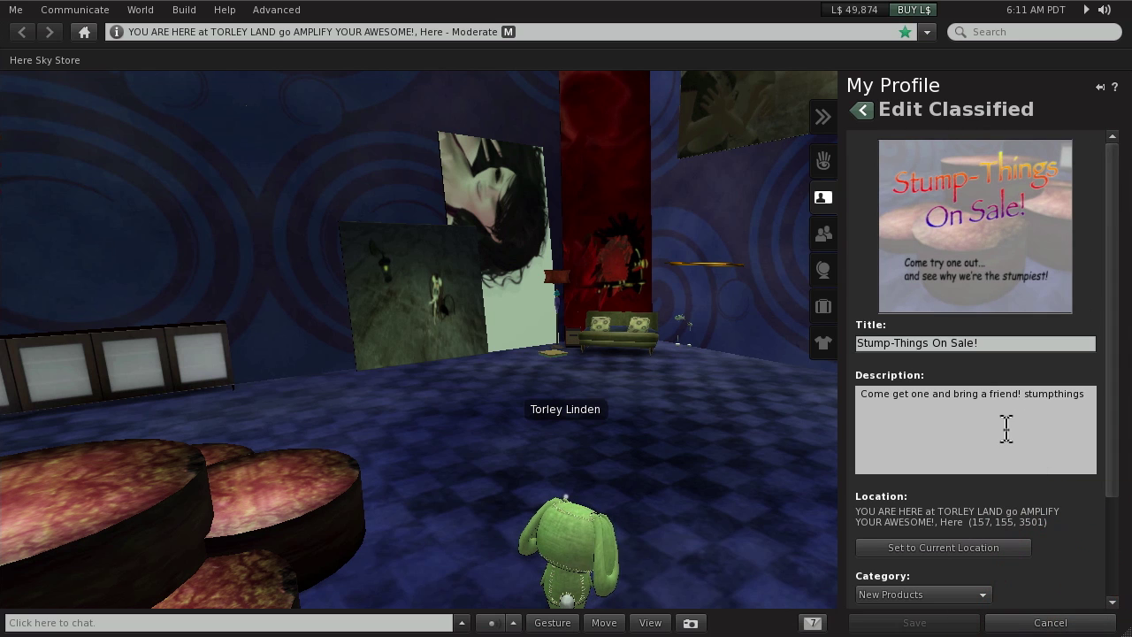
pyautogui.scroll(-3, 1002, 442)
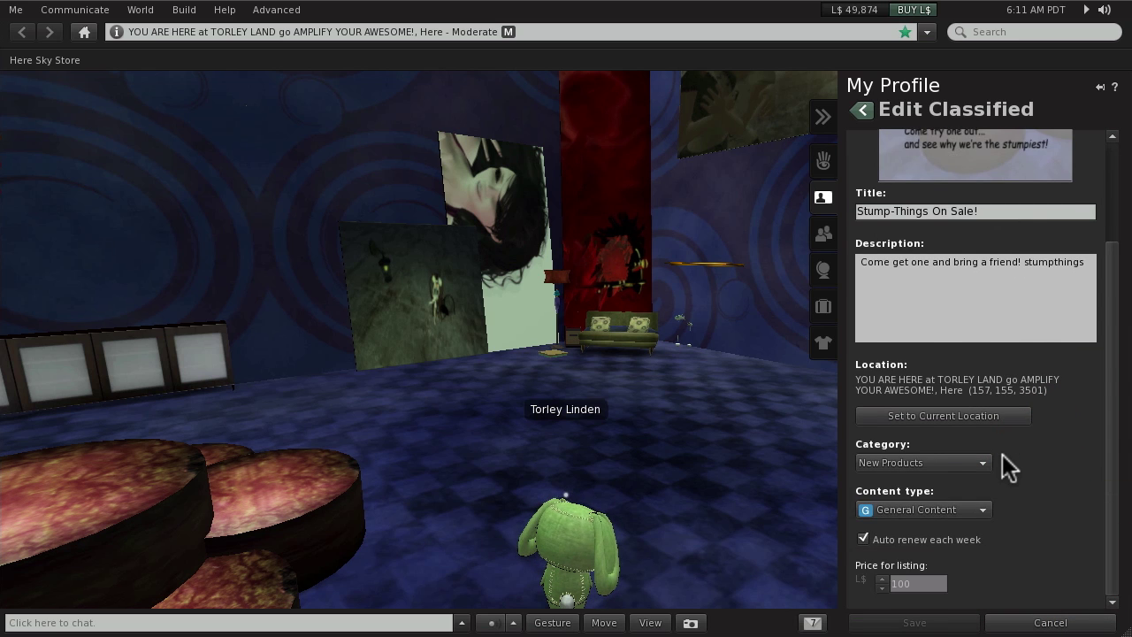
pyautogui.scroll(3, 1001, 442)
pyautogui.scroll(-3, 975, 495)
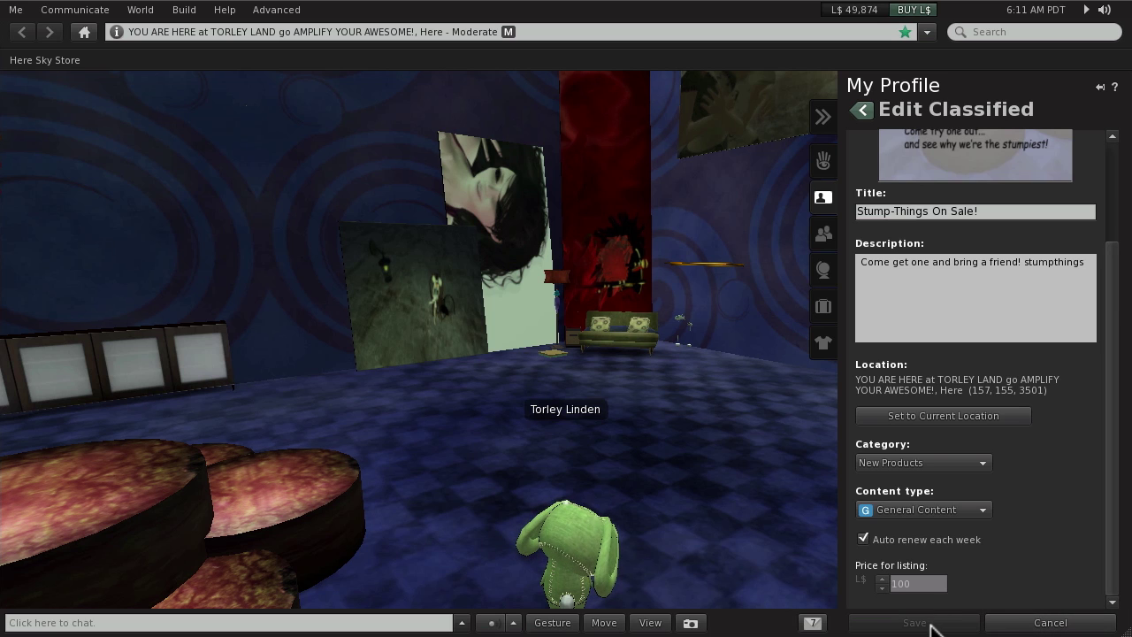
# Step: Try adding an "x" to the end of the ad's description, discard the edit and return to the classifieds list
pyautogui.click(1069, 329)
pyautogui.write('x')
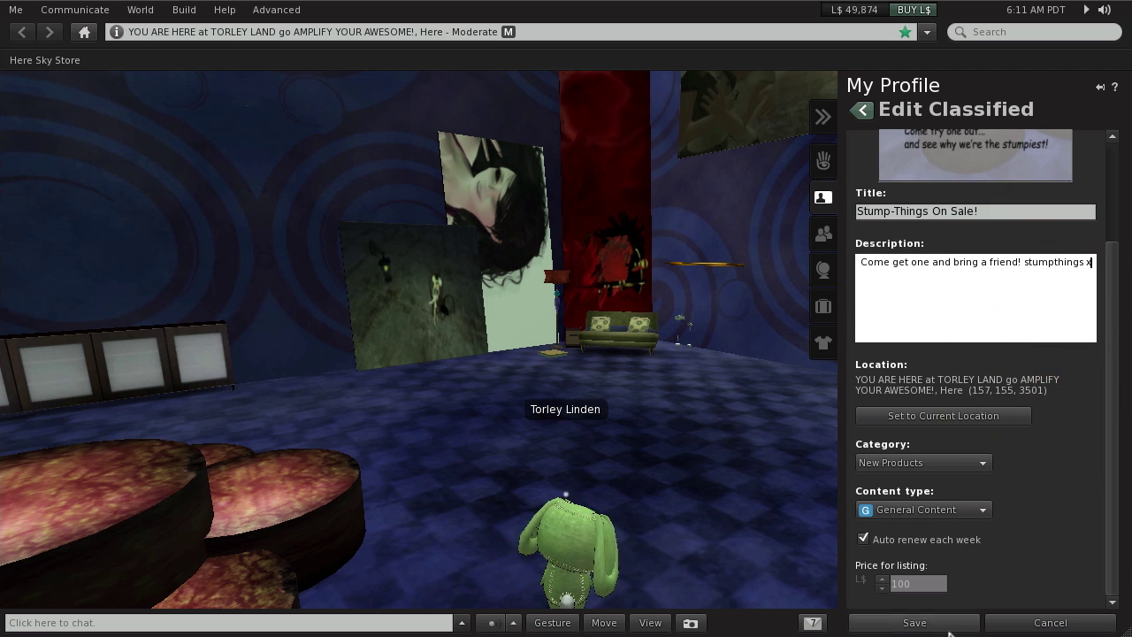
pyautogui.click(1050, 622)
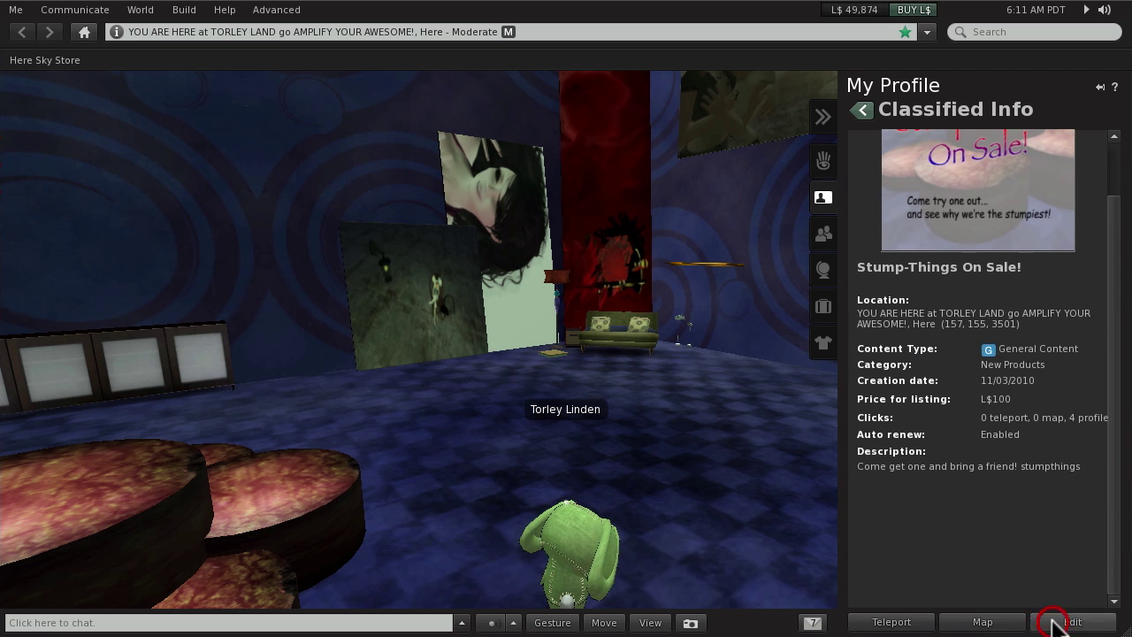
pyautogui.click(867, 114)
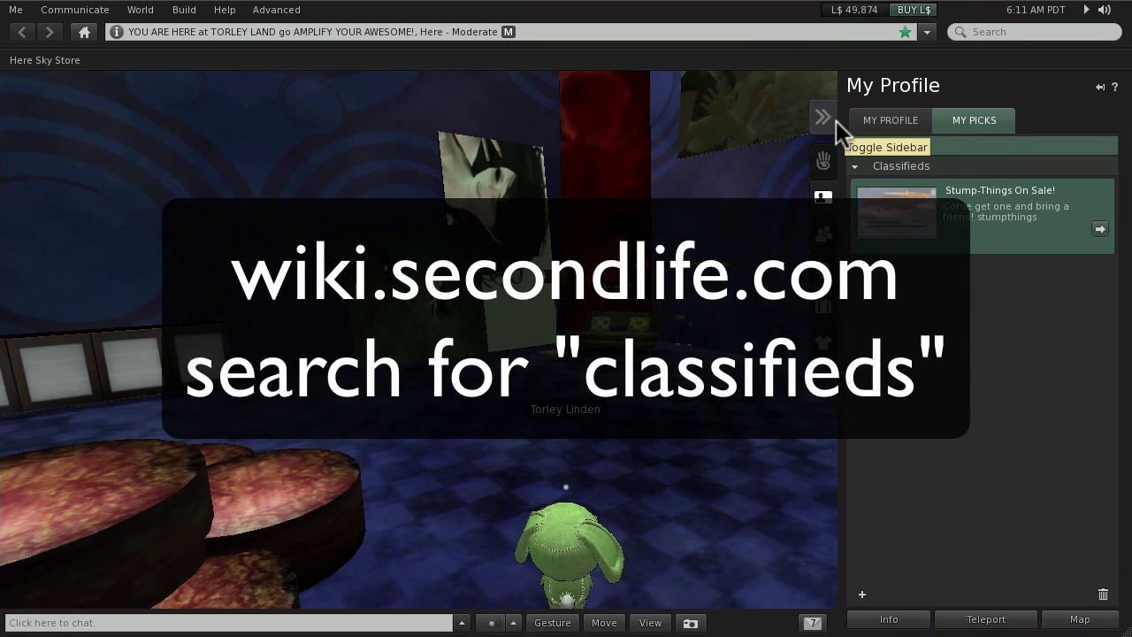